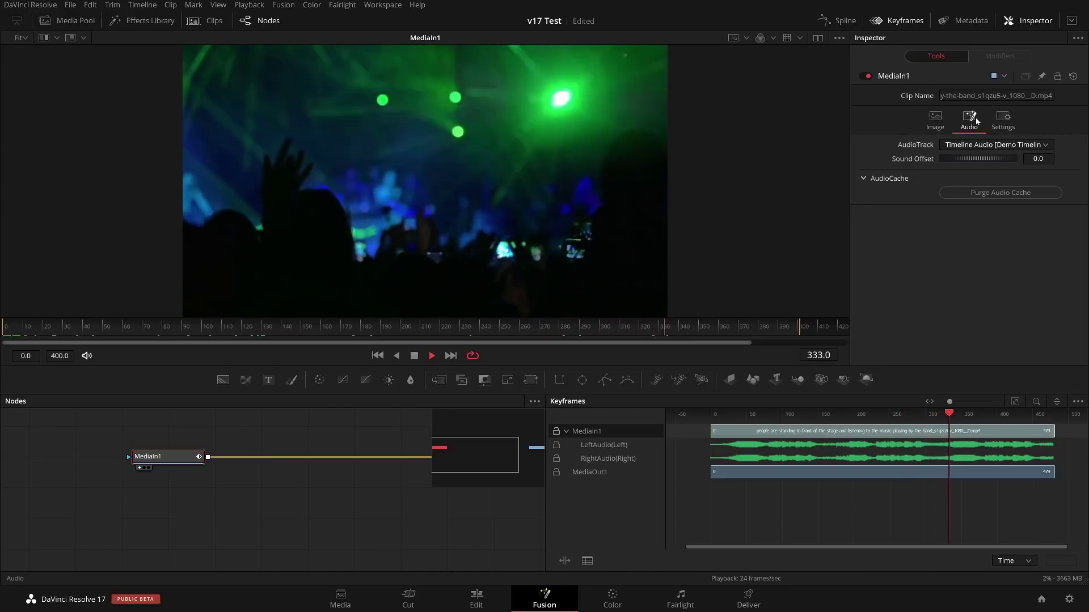
Switch MediaIn1's audio track to None, then back to Timeline Audio [Demo Timeline].
click(1002, 146)
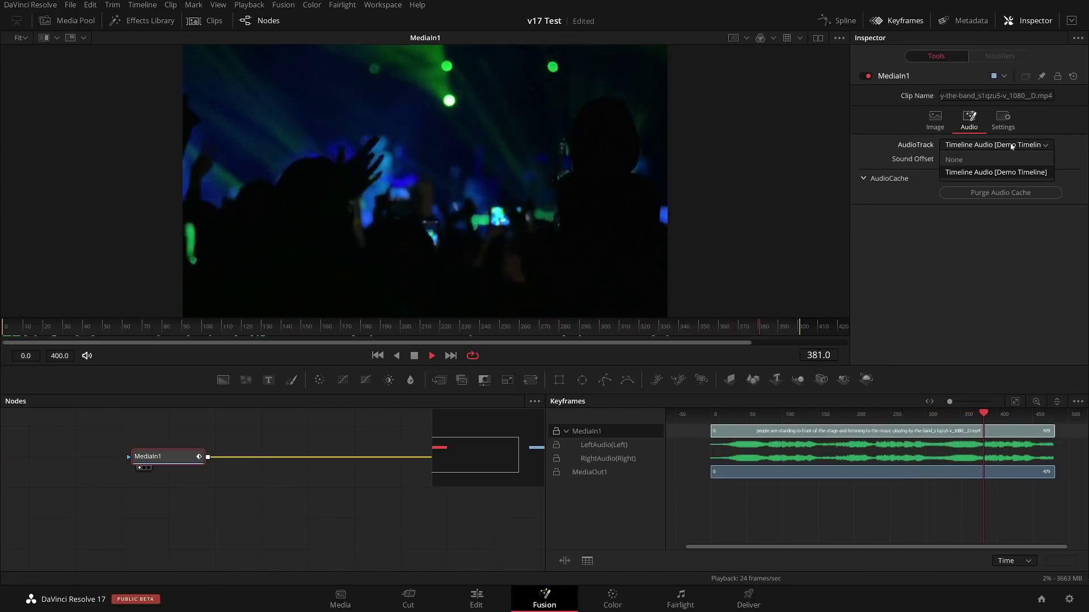
click(964, 160)
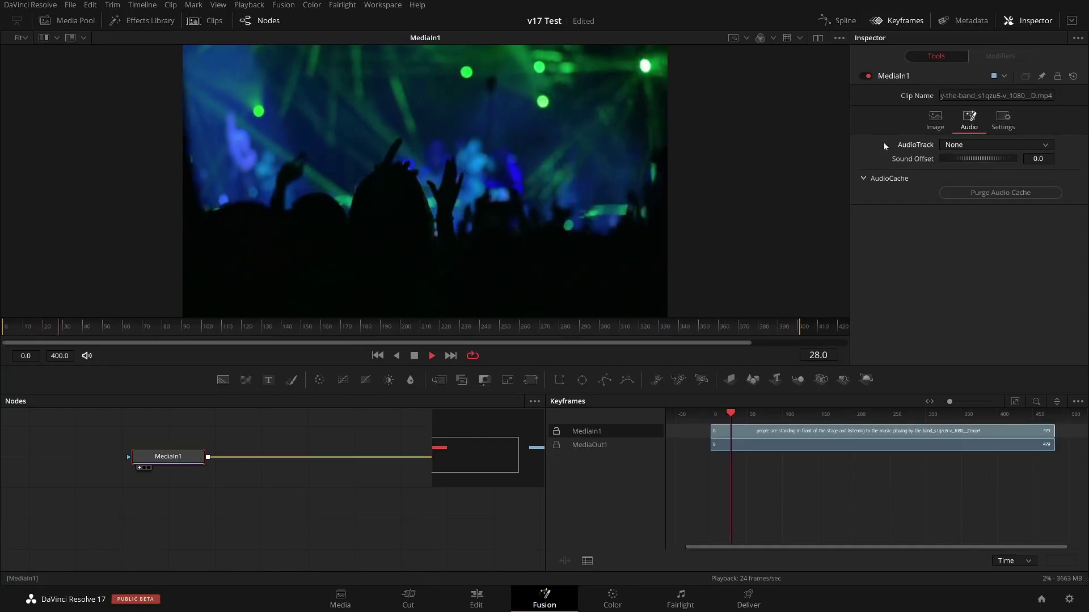
click(964, 145)
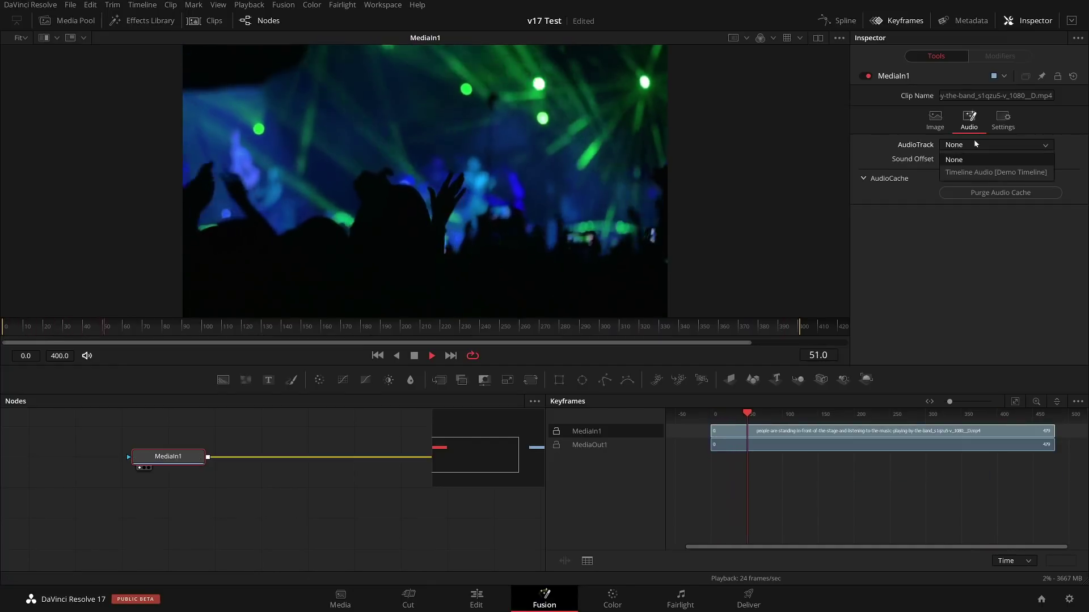
click(958, 172)
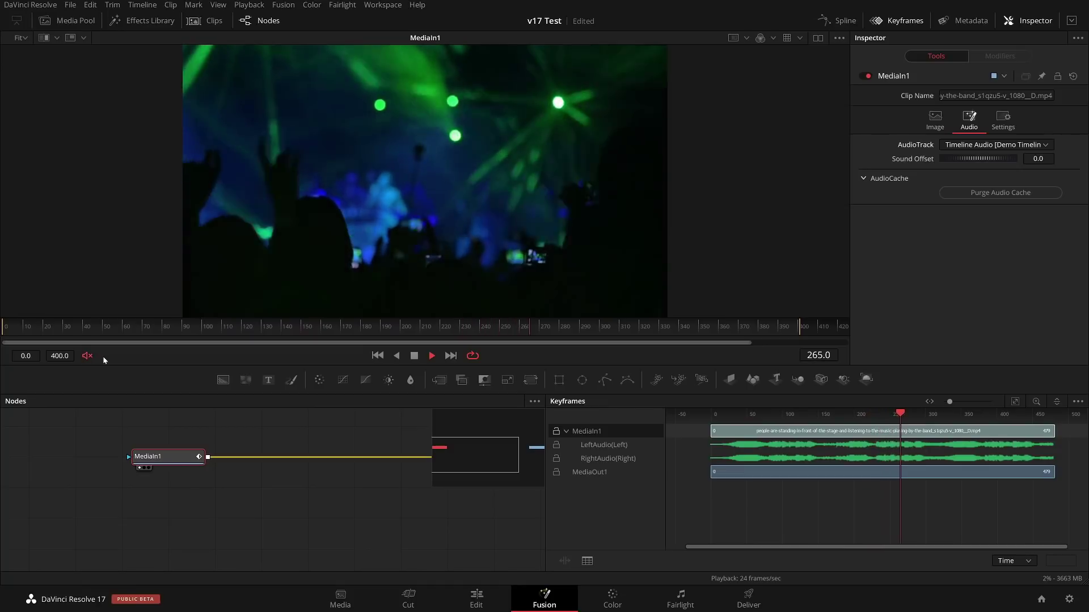
Purge MediaIn1's audio cache, re-enable playback sound, and play from before the clip's start to rebuild its waveform.
click(86, 356)
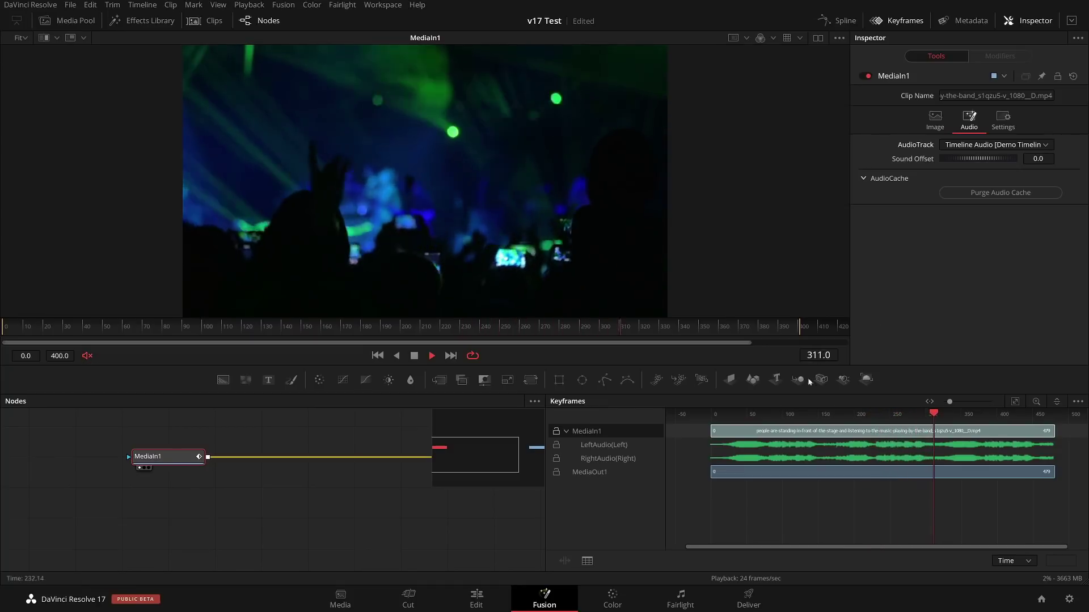
click(982, 196)
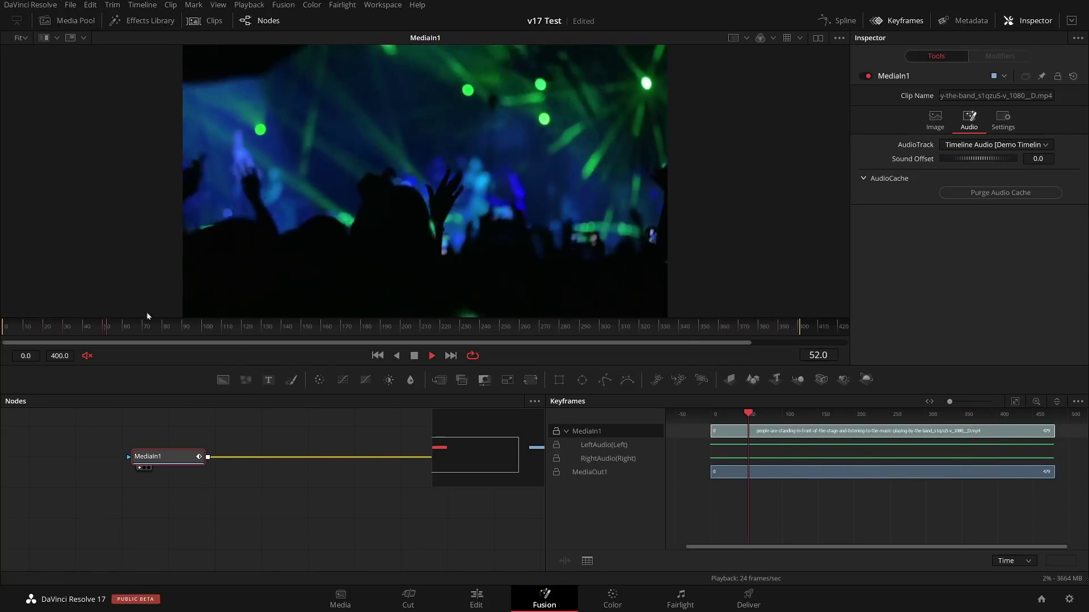
click(87, 355)
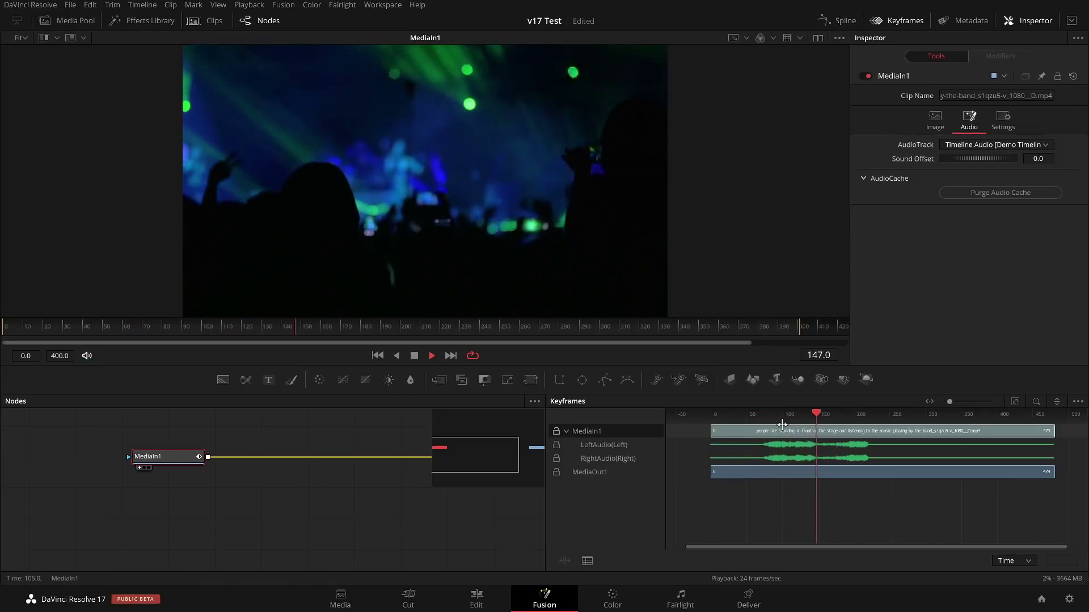
key(space)
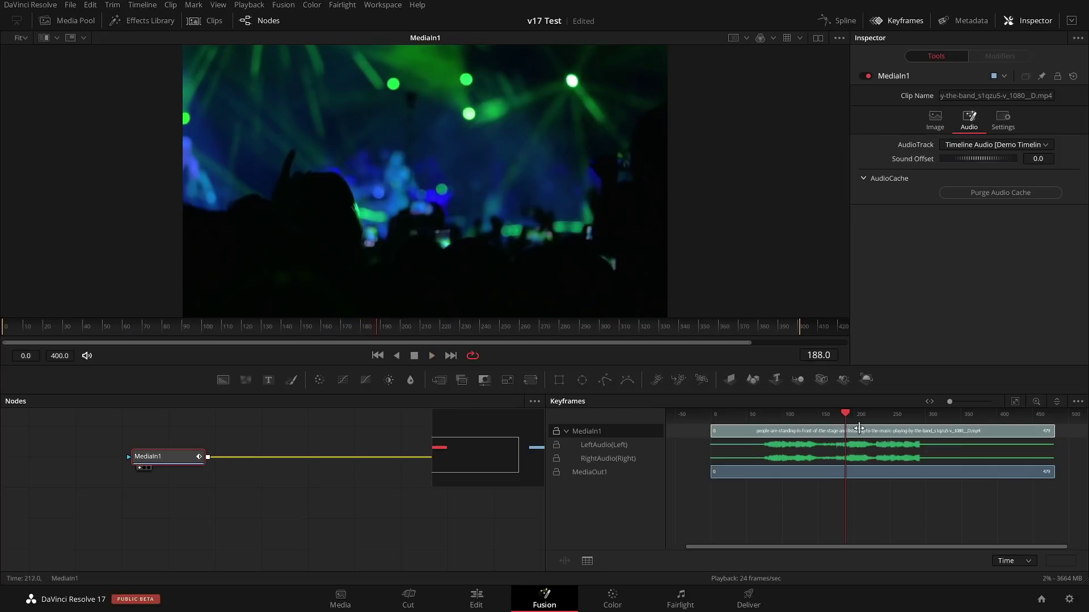
drag(854, 410, 704, 416)
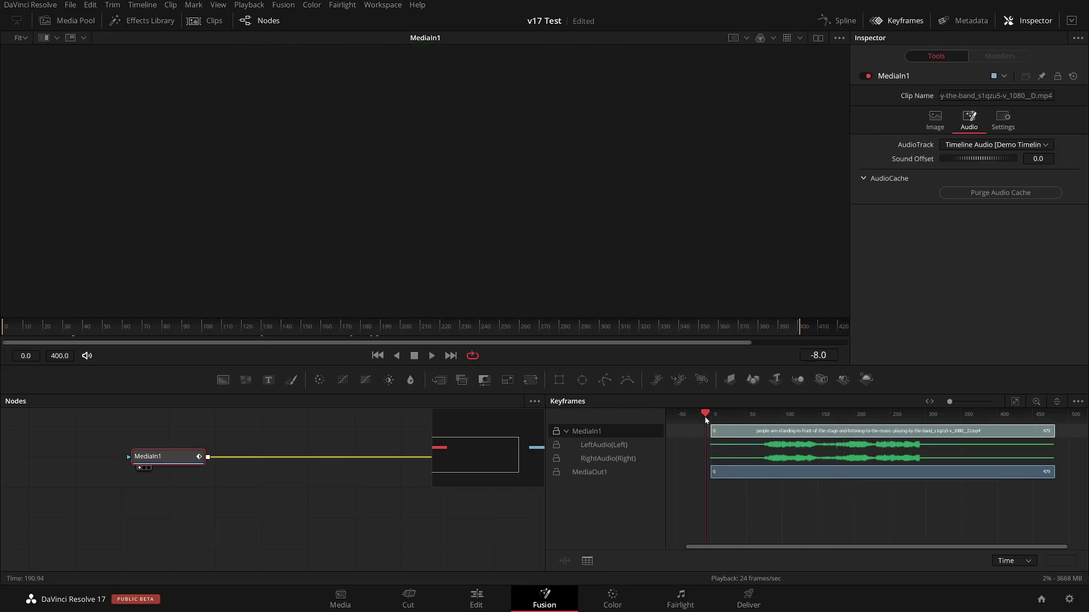
key(space)
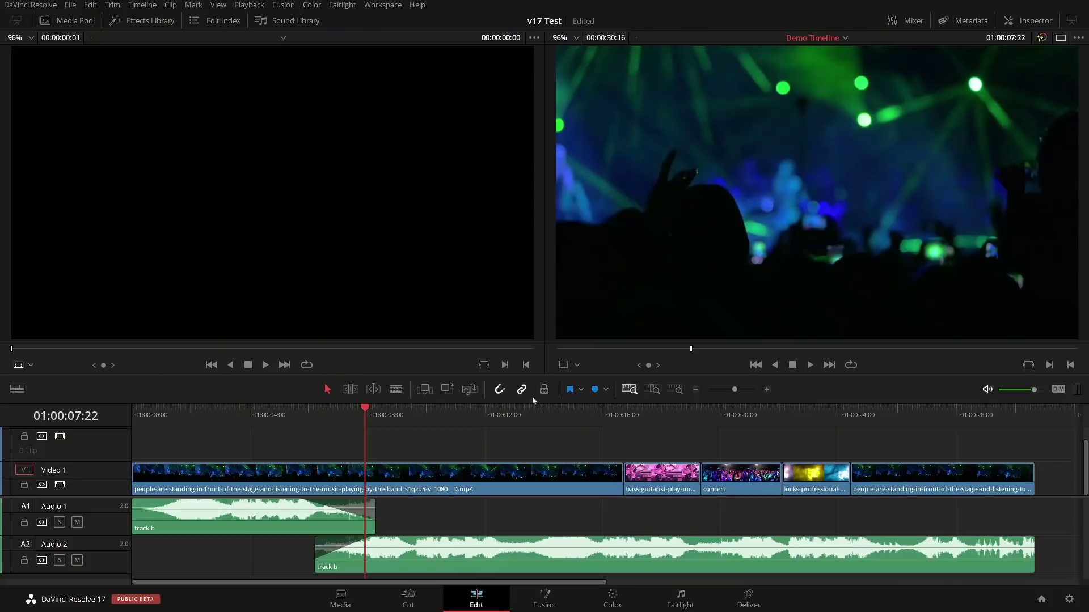
Mute the Audio 1 track on the Edit page, and purge and replay MediaIn1's audio in Fusion to refresh the waveform.
click(77, 522)
click(545, 602)
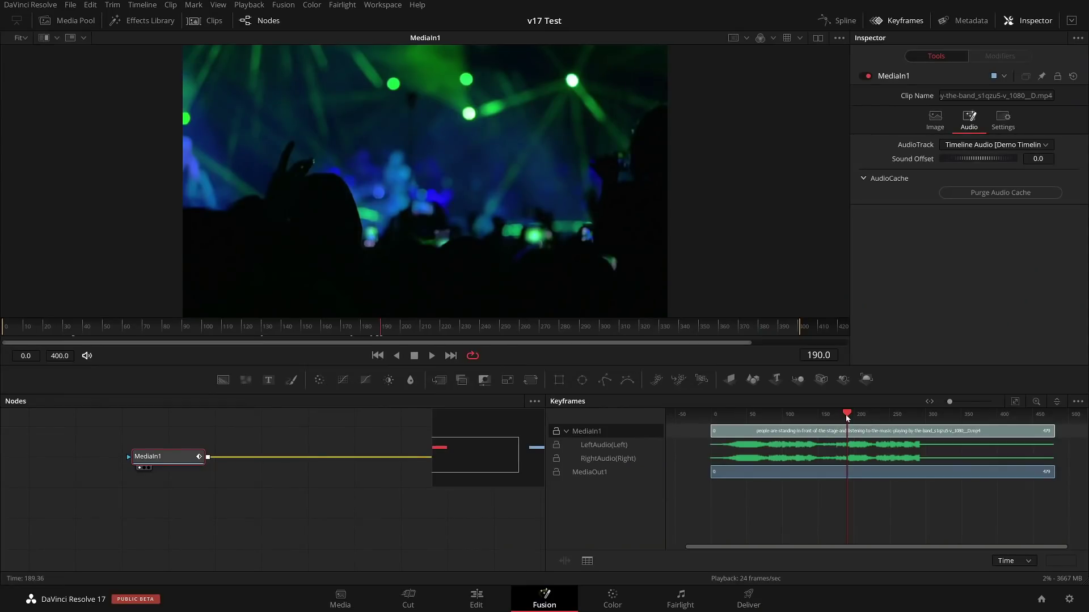
drag(849, 418, 719, 417)
click(969, 194)
key(space)
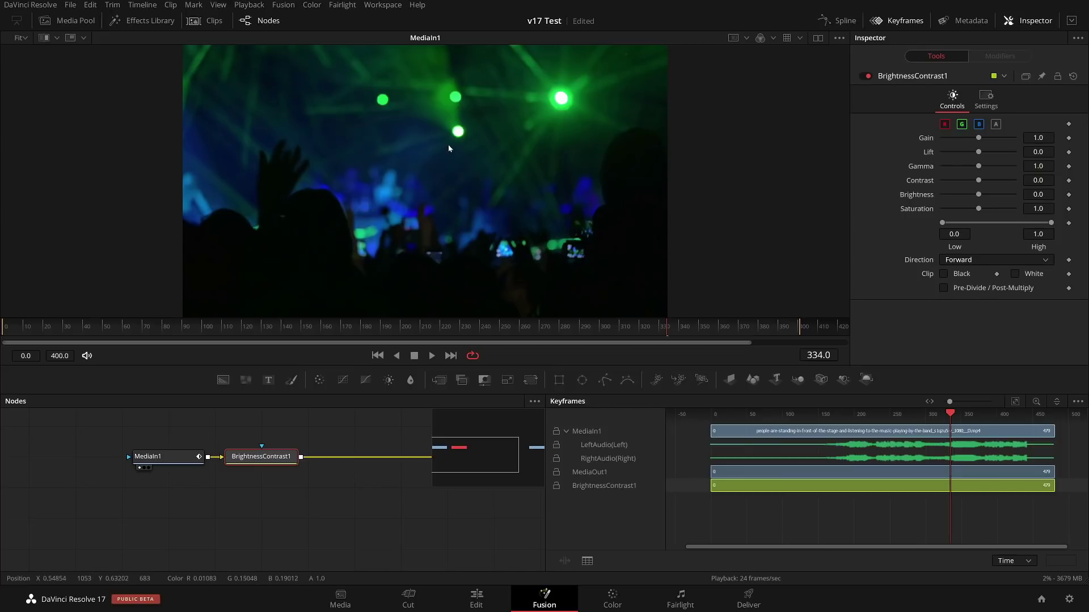
Add Saturation keyframes with value 1.0 to BrightnessContrast1 at frames 230 and 306.
drag(548, 178, 571, 199)
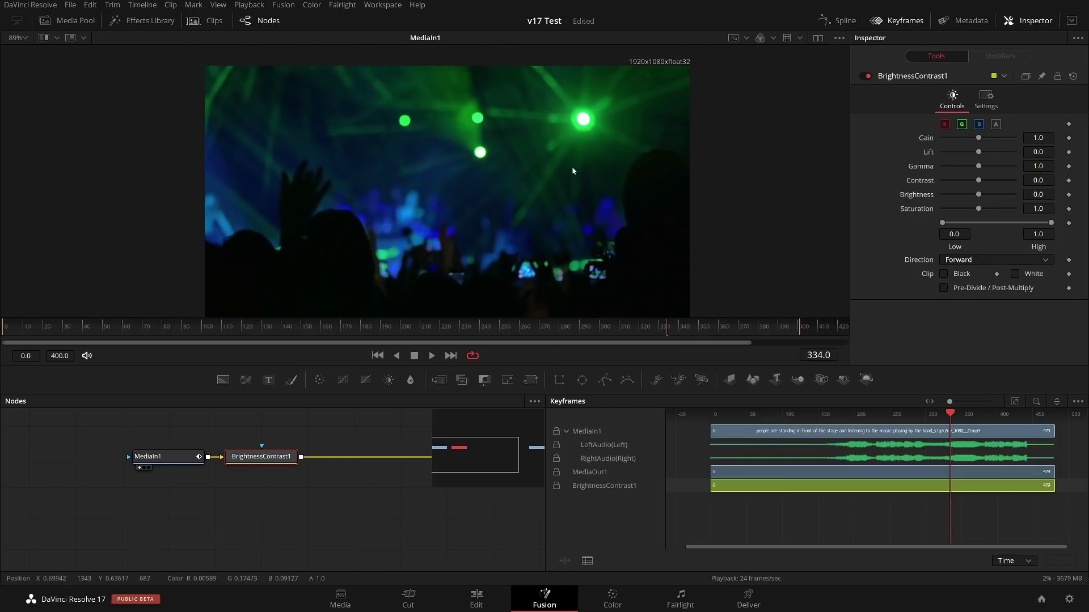
scroll(570, 173, down, 2)
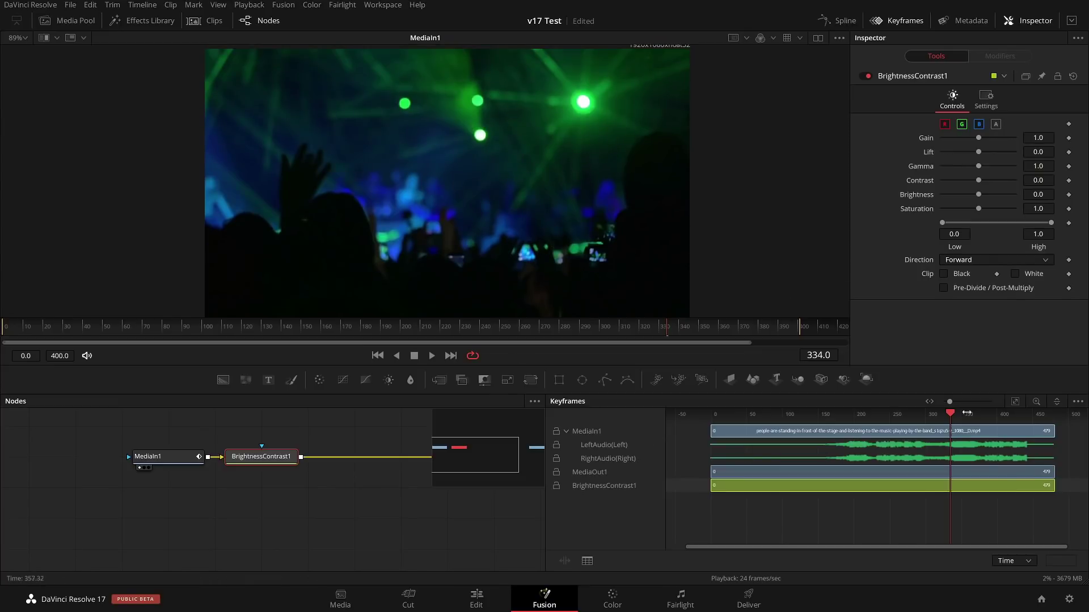
click(945, 415)
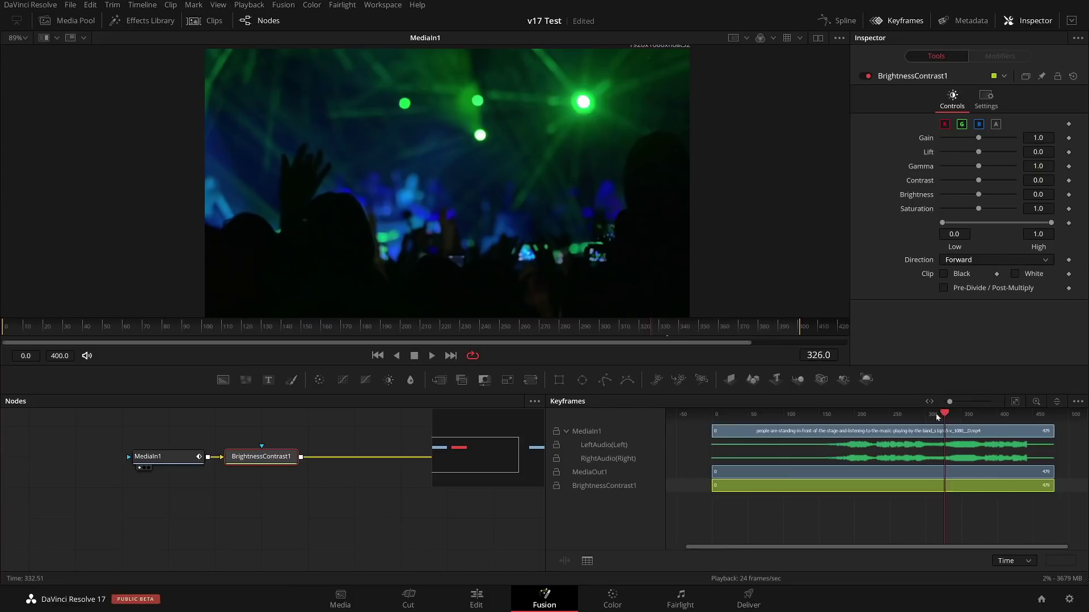
click(876, 415)
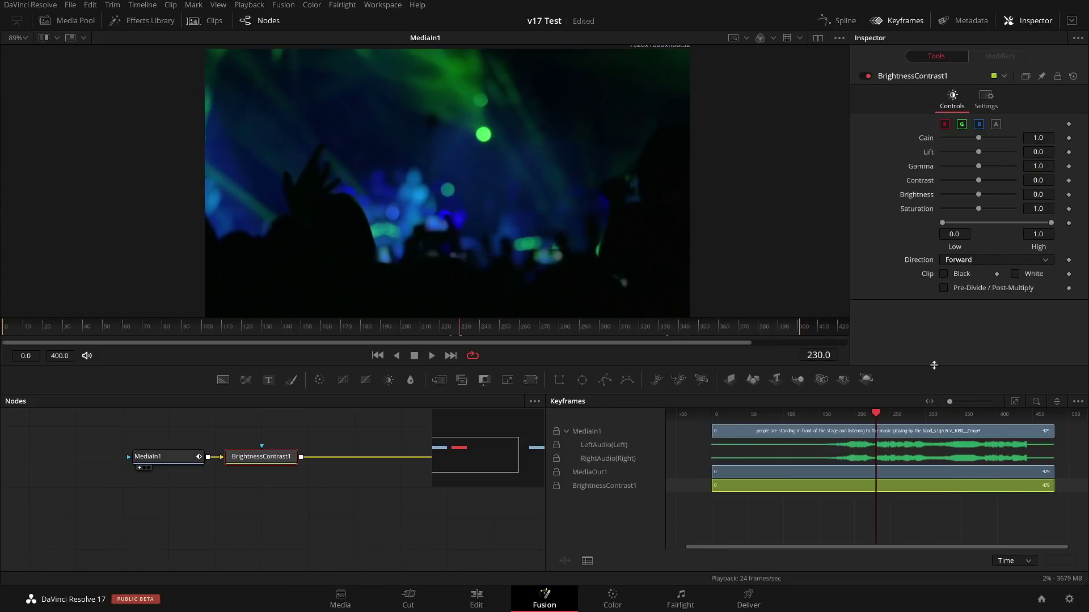
click(1070, 209)
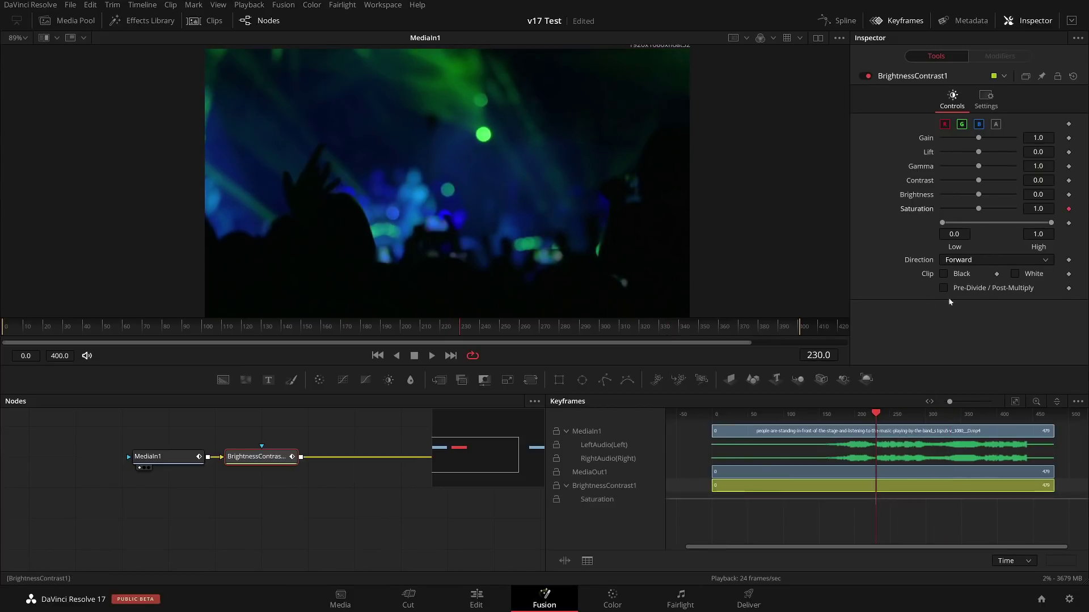
drag(876, 415, 930, 414)
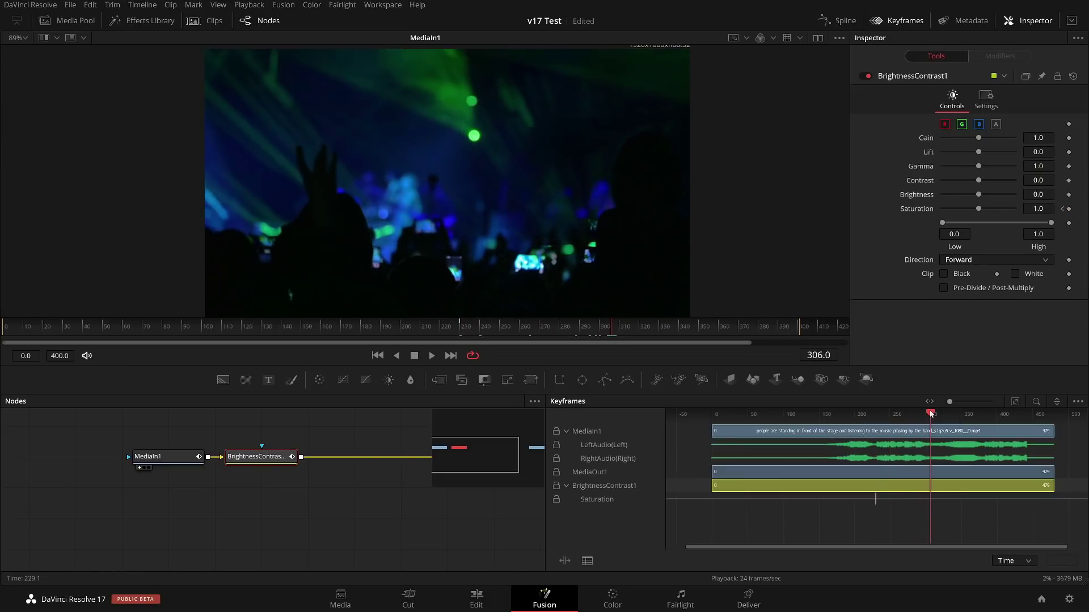
click(1068, 209)
Set BrightnessContrast1's Saturation to 0.0 at frame 262 and show that node in the viewer.
drag(930, 417, 898, 416)
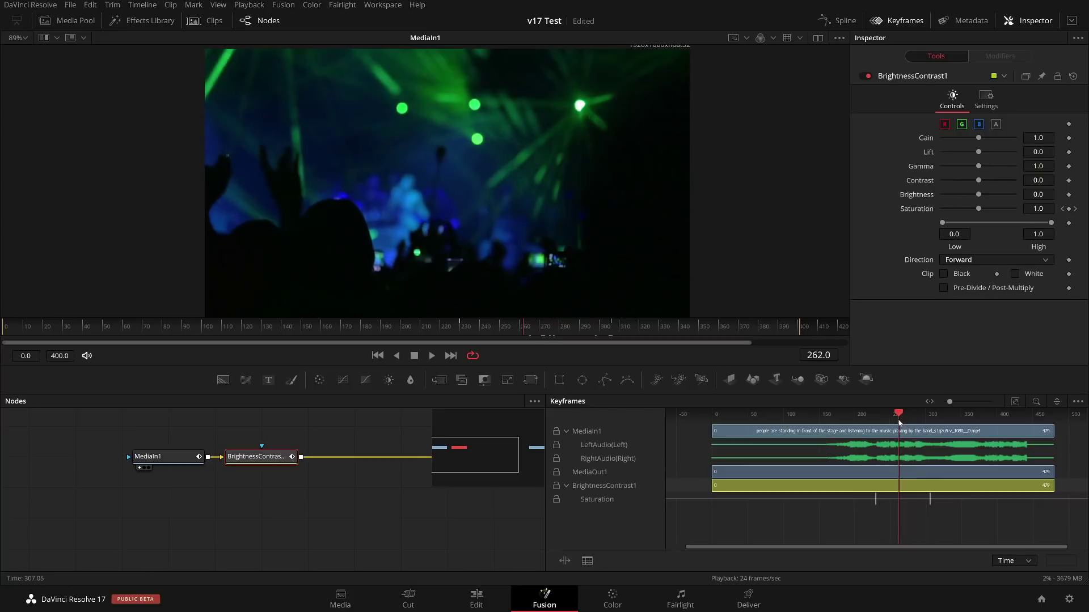
drag(978, 210, 930, 210)
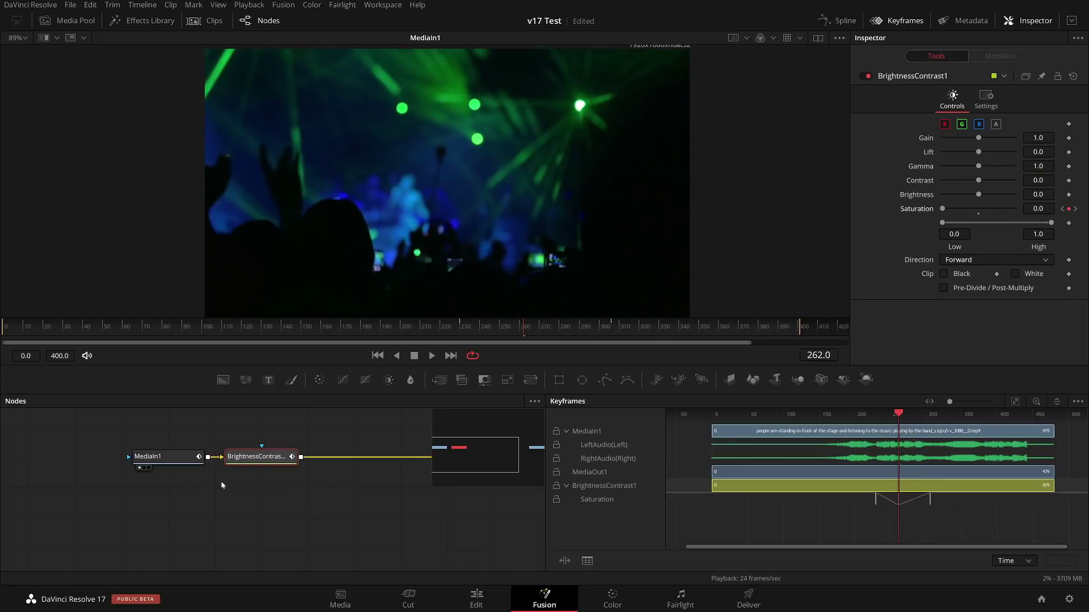
key(1)
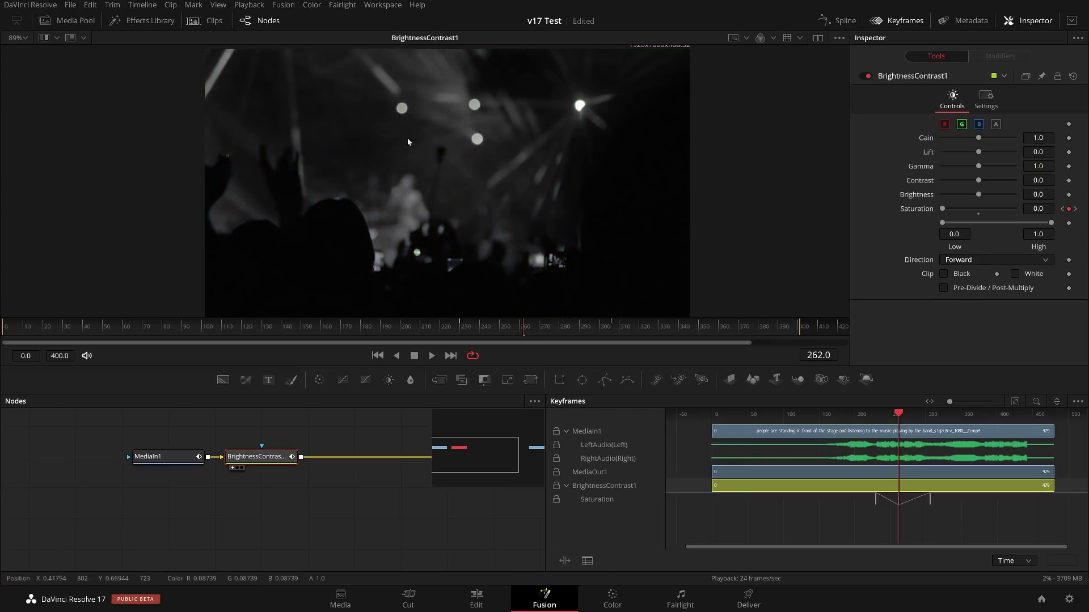
Move the playhead to frame 280 and smooth all three Saturation keyframes in the Keyframes editor.
drag(943, 509, 877, 509)
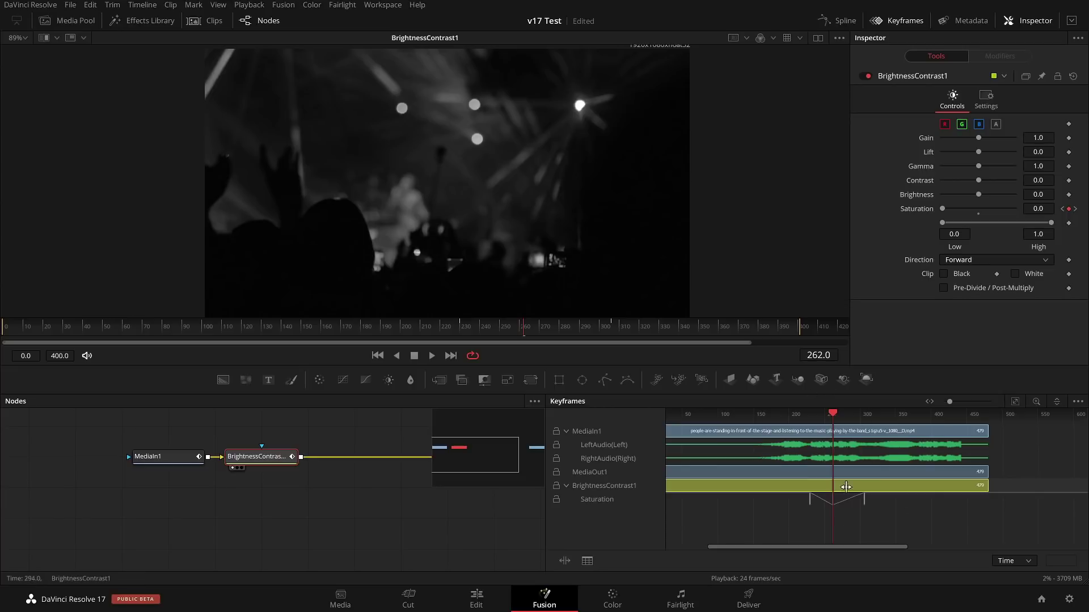
drag(833, 416, 845, 420)
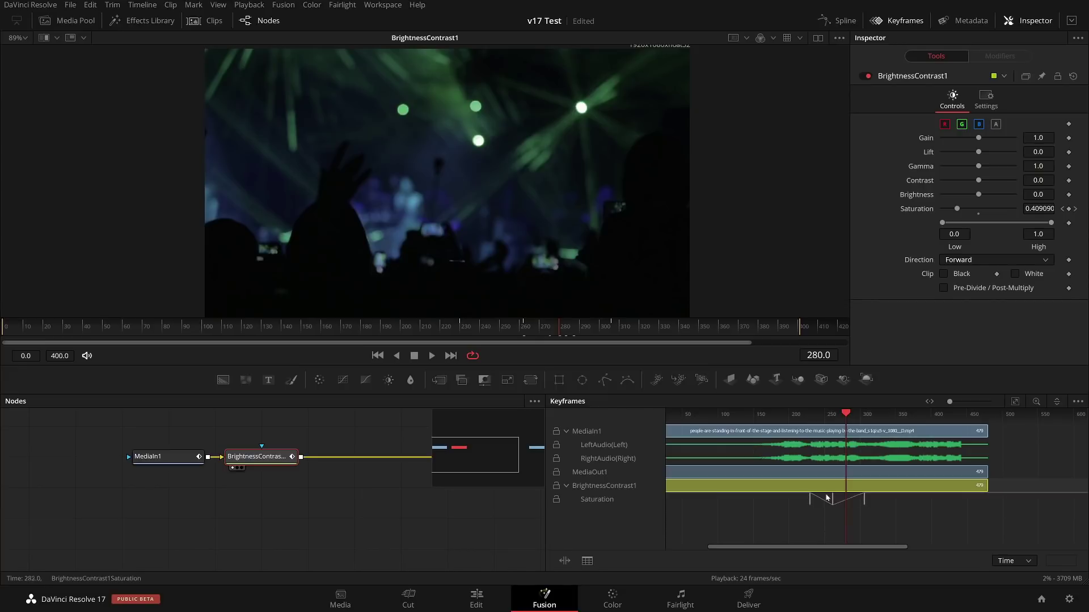
drag(831, 505, 693, 525)
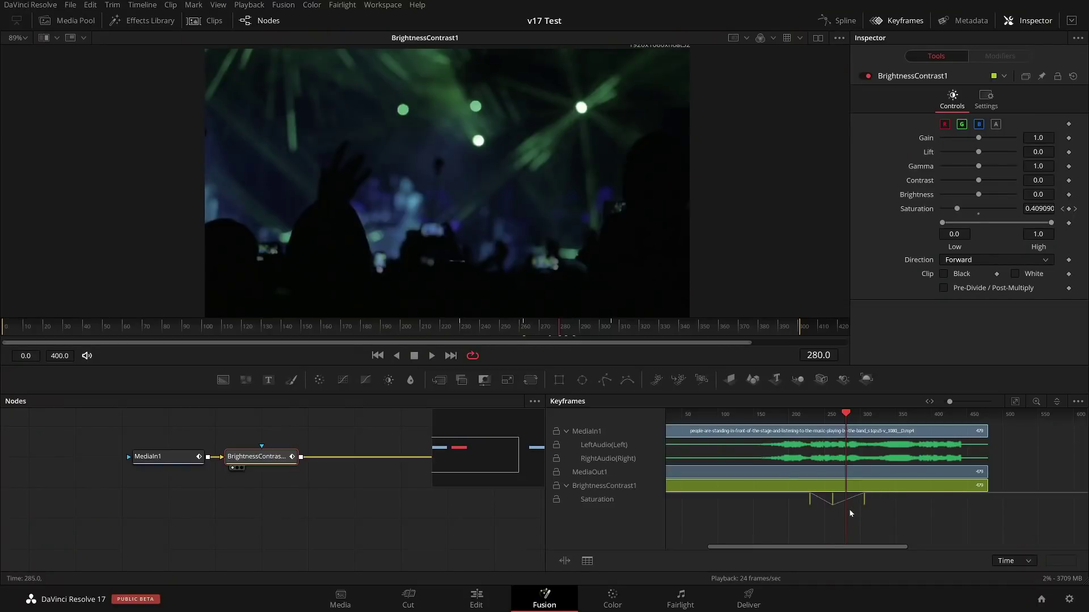
drag(879, 511, 855, 497)
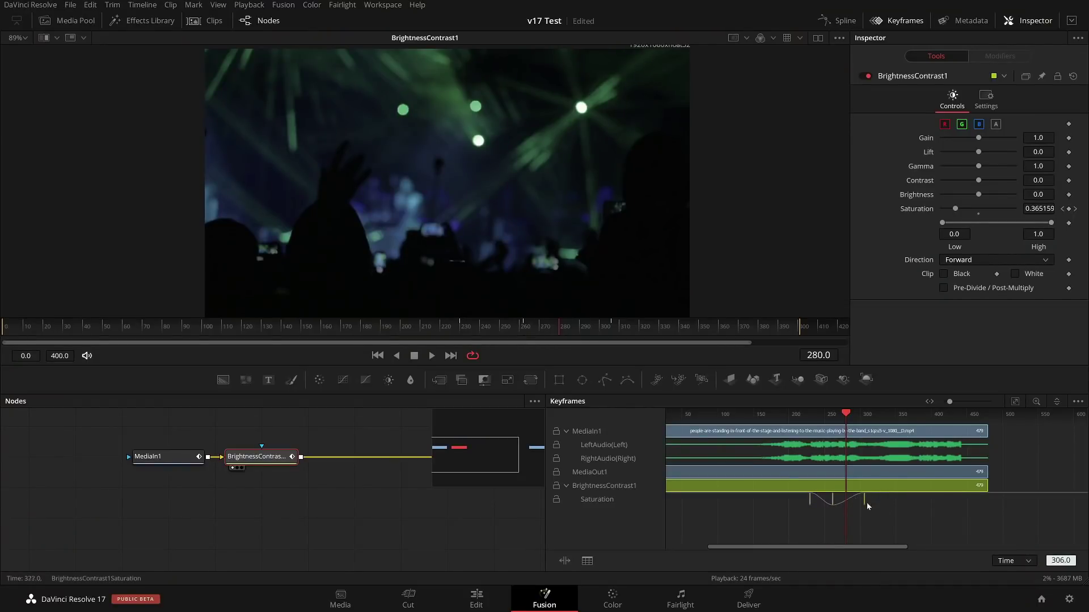
Change the Saturation keyframe at frame 306 to Linear interpolation, then back to Smooth.
right_click(863, 499)
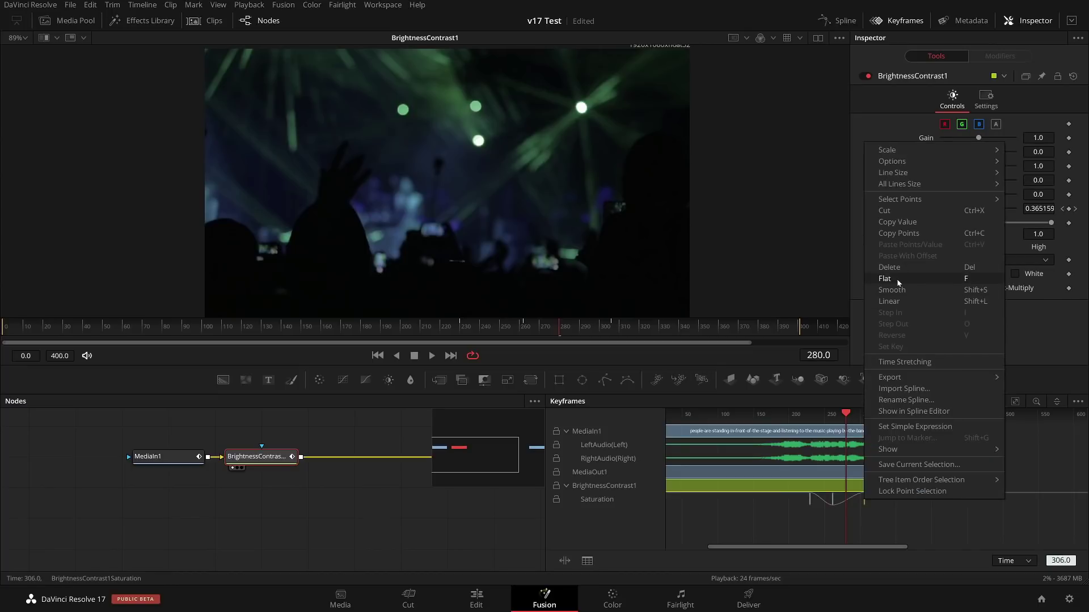
click(894, 301)
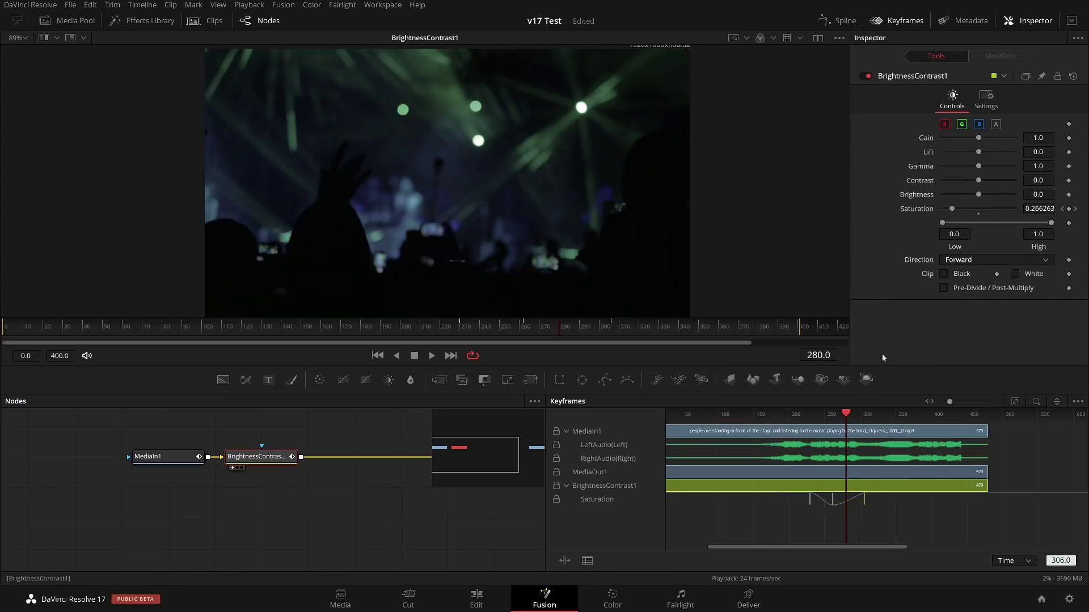
right_click(862, 502)
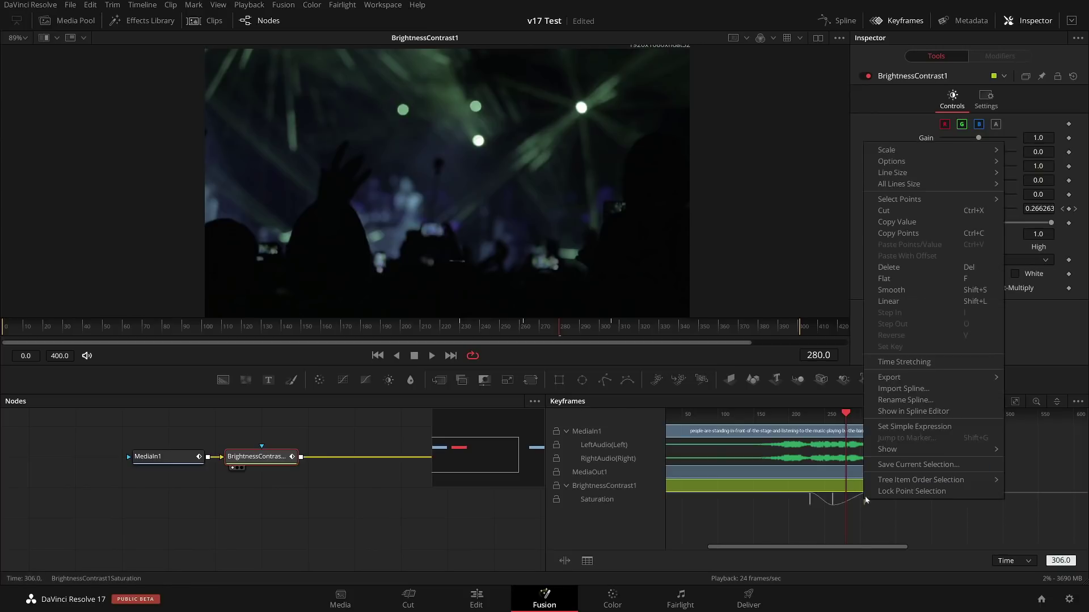
click(965, 289)
Move the middle Saturation keyframe to frame 268 and display the Saturation curve fitted in the Spline editor.
drag(832, 502, 841, 506)
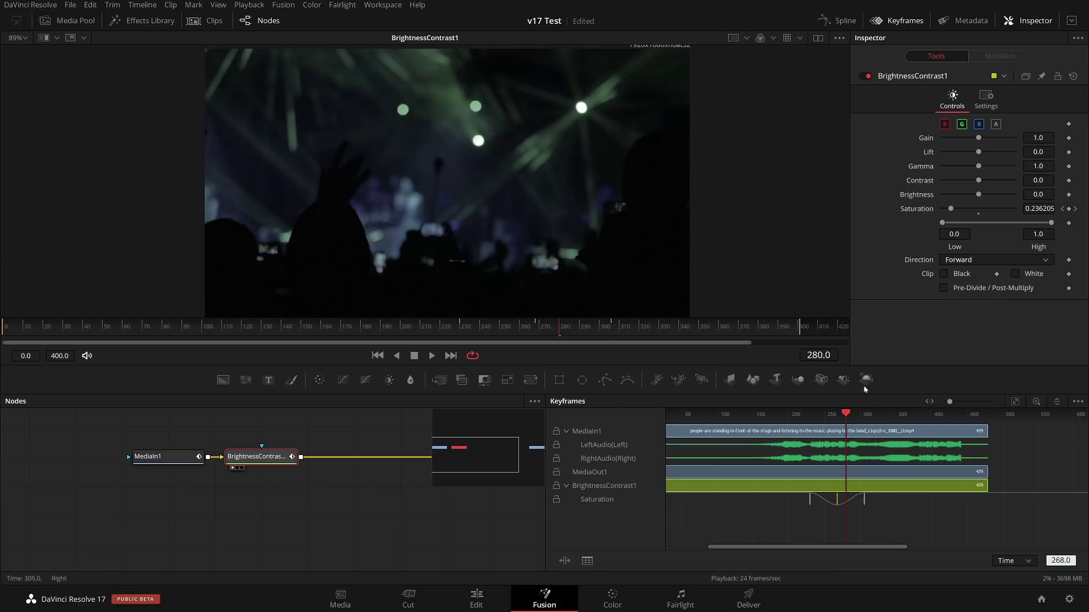
click(842, 20)
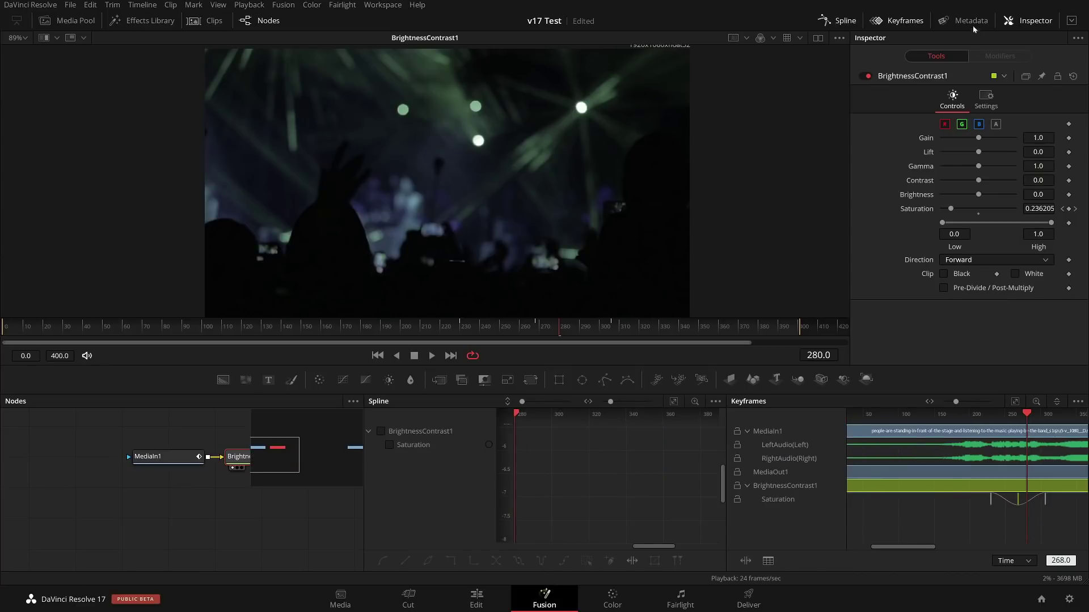
click(389, 444)
click(674, 401)
drag(692, 431, 716, 448)
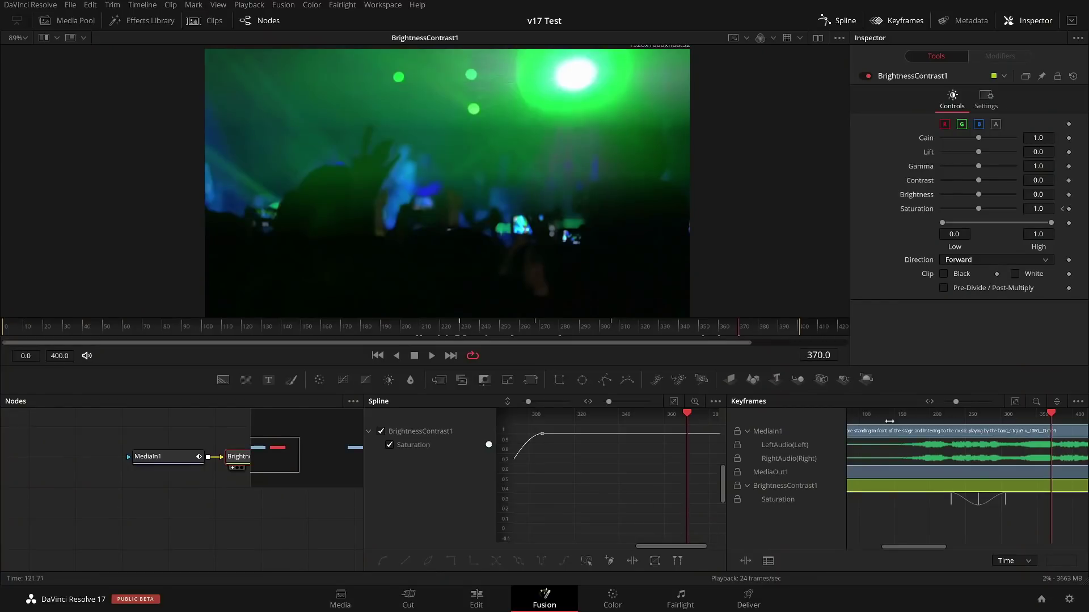
Move the playhead to frame 188, add a Keyframes editor marker at about frame 173, and view it in the Spline editor.
drag(1051, 418, 921, 424)
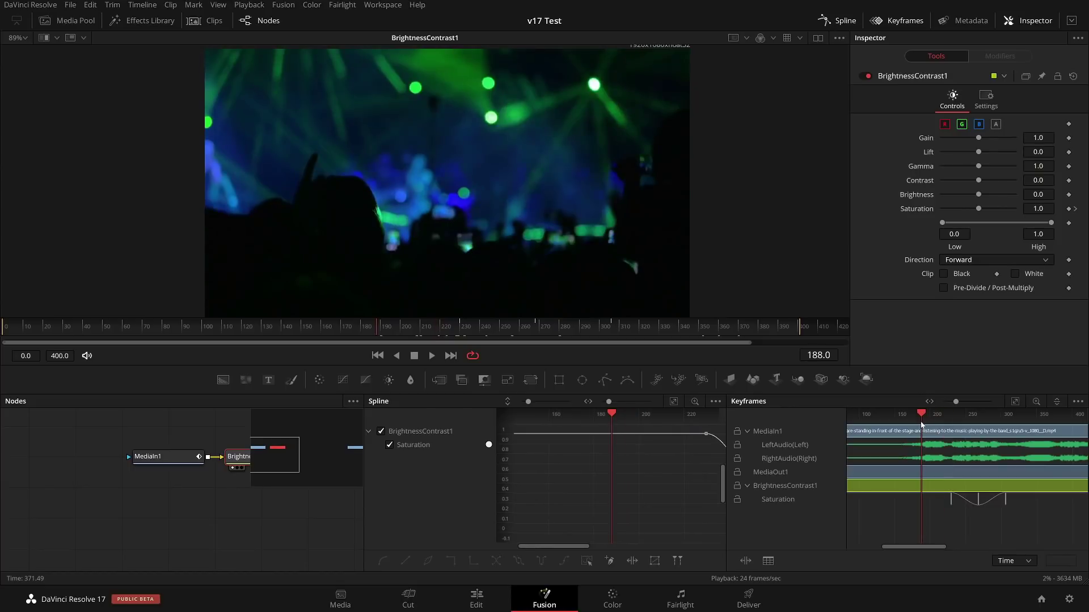
right_click(913, 420)
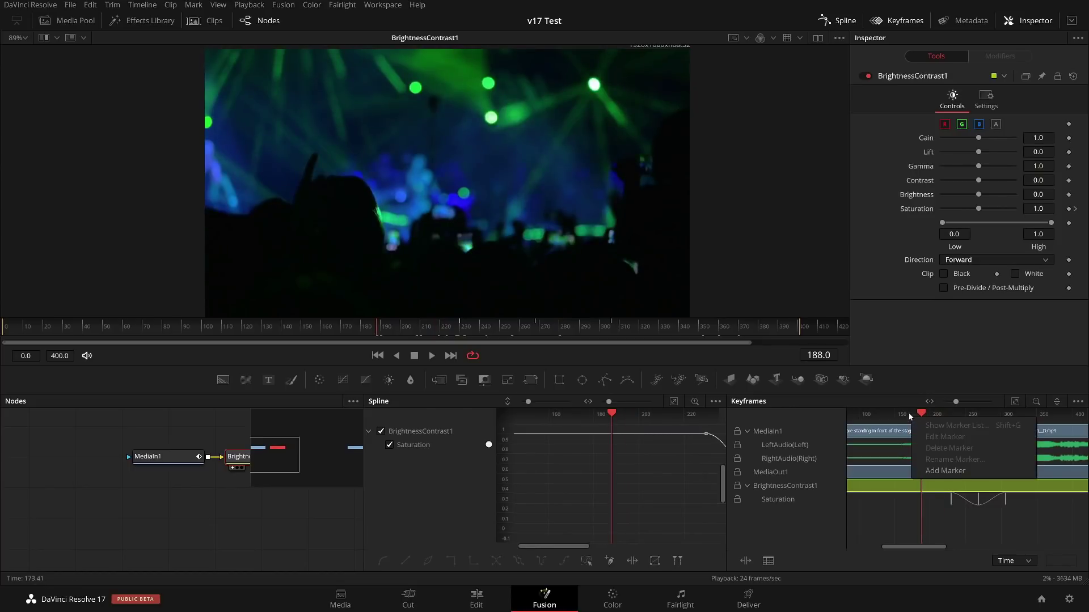
click(930, 471)
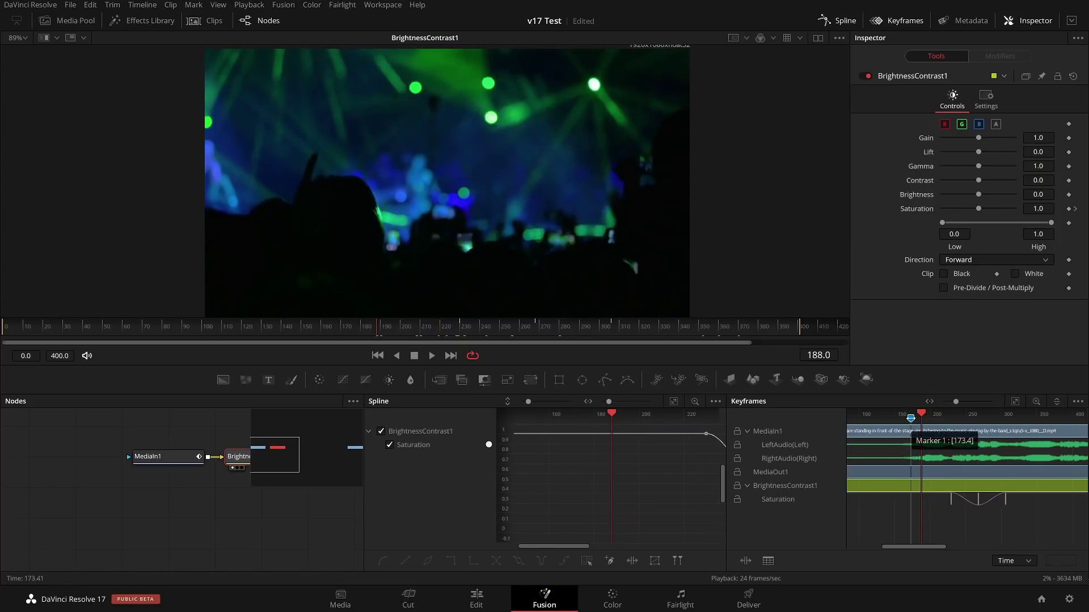
mouse_move(674, 468)
mouse_down()
mouse_move(556, 471)
mouse_move(648, 464)
mouse_up()
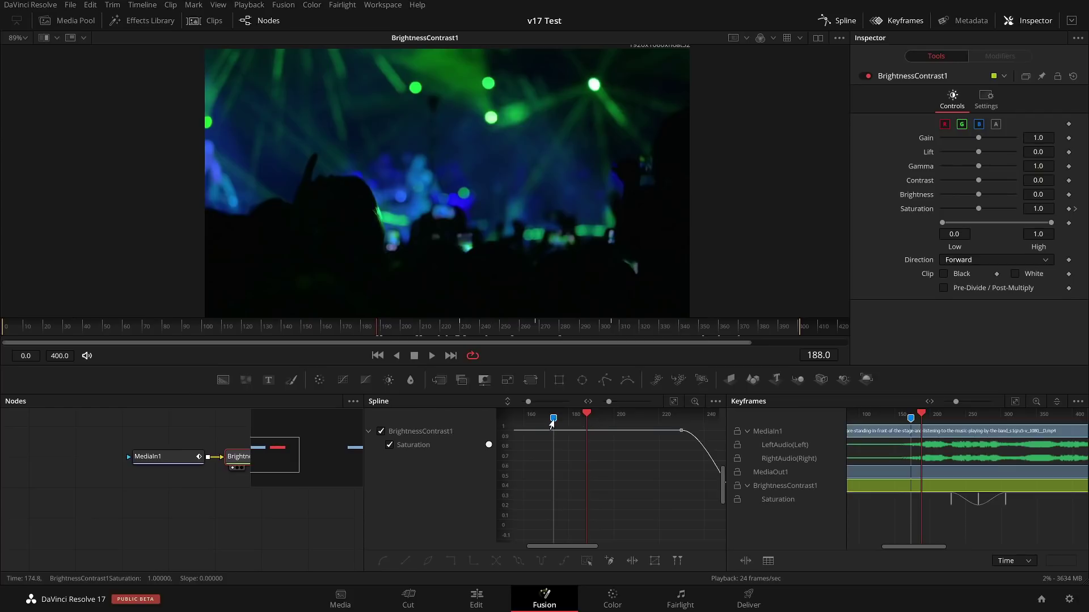
Add the note "Test" to the marker at 173.41 in the marker list and move the playhead to that marker.
right_click(554, 418)
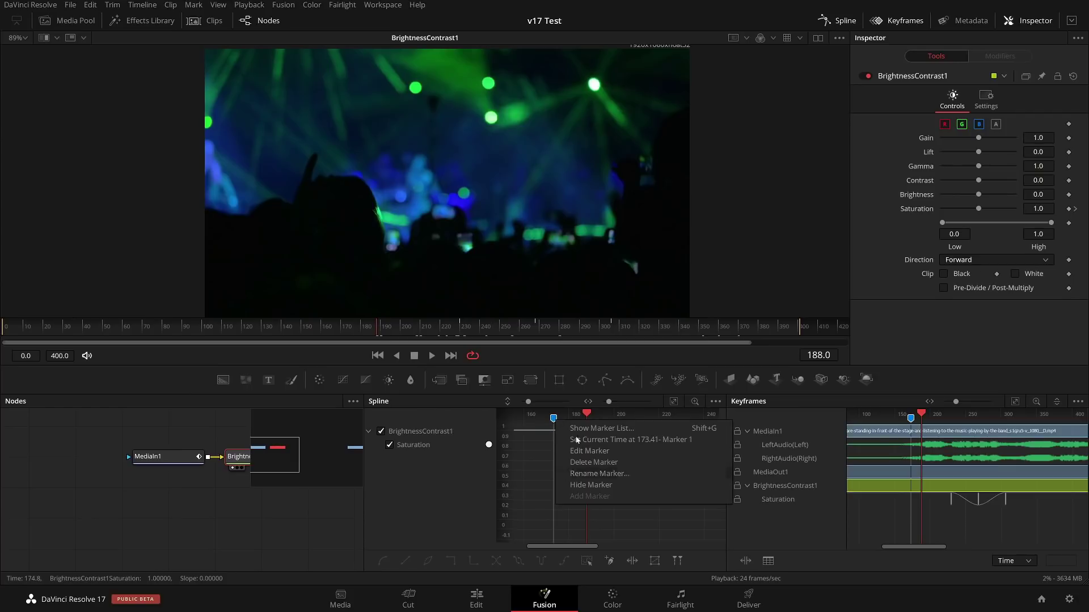
click(603, 428)
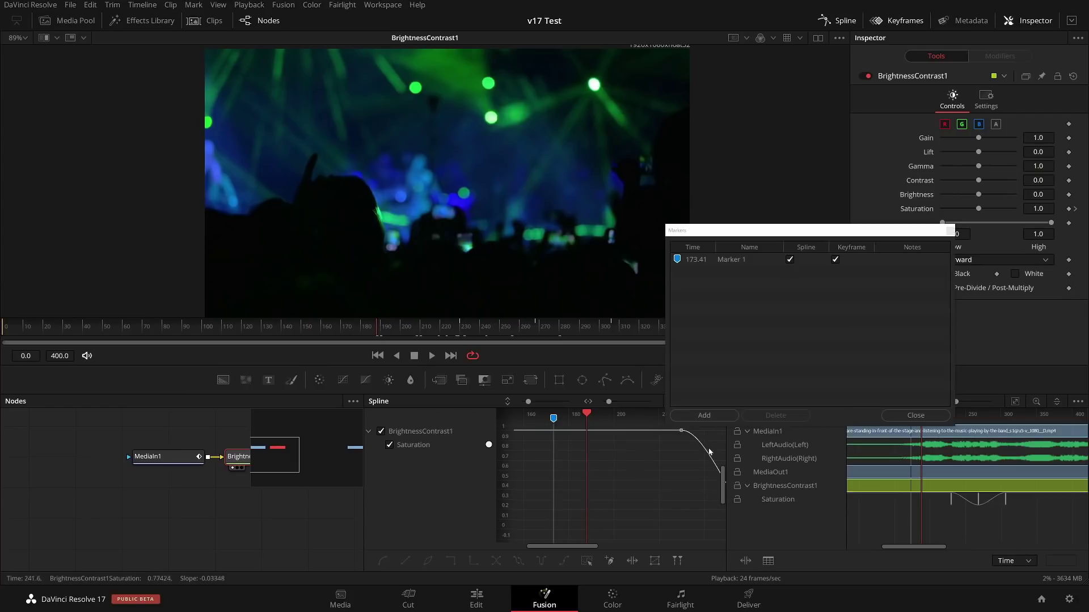
click(906, 259)
click(906, 259)
text(Test)
key(Return)
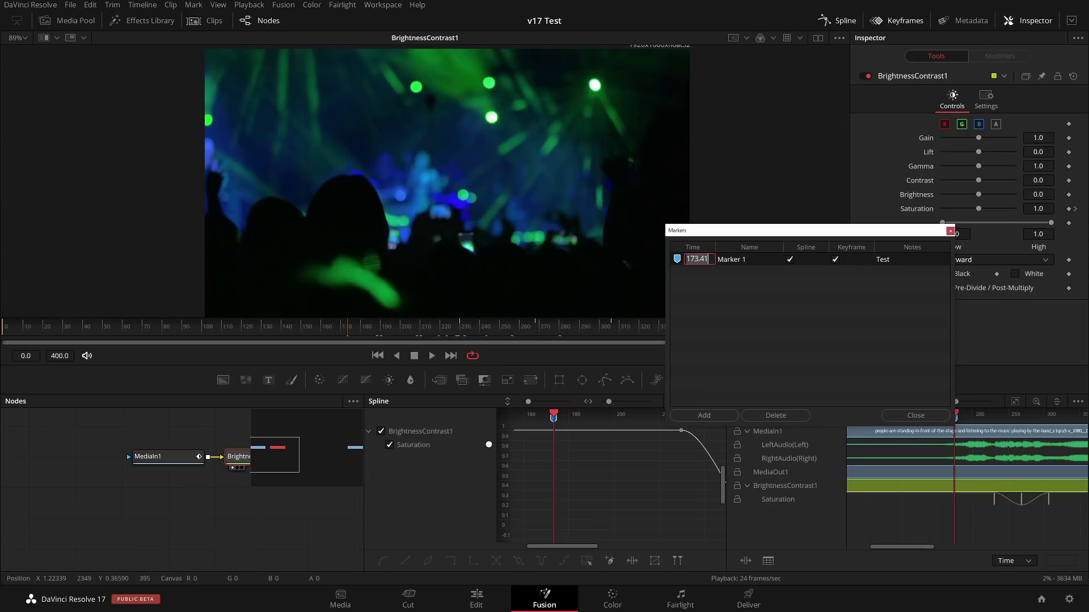
click(713, 315)
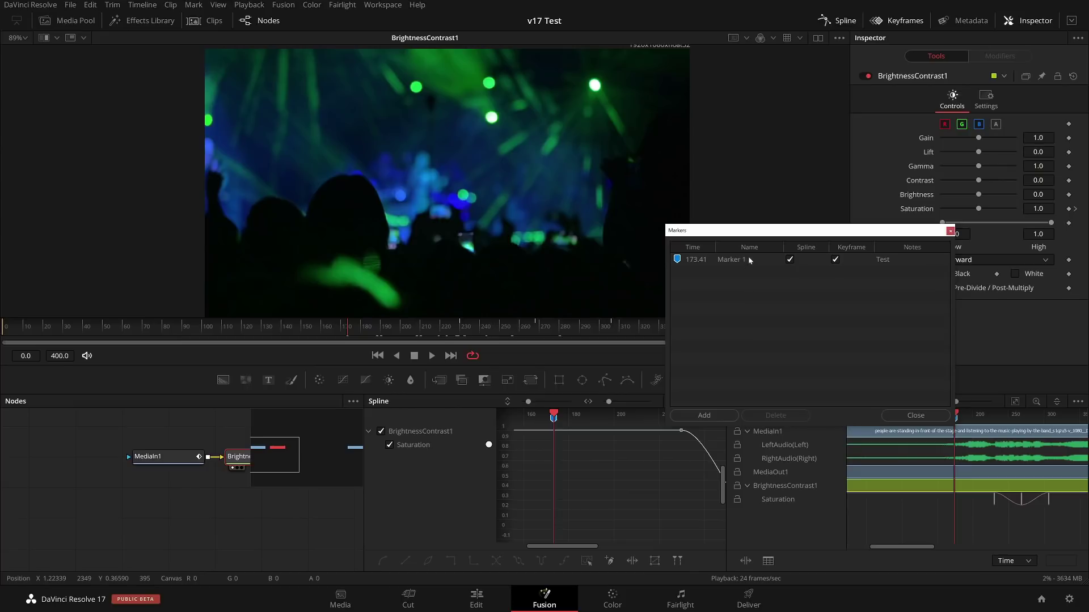
click(915, 416)
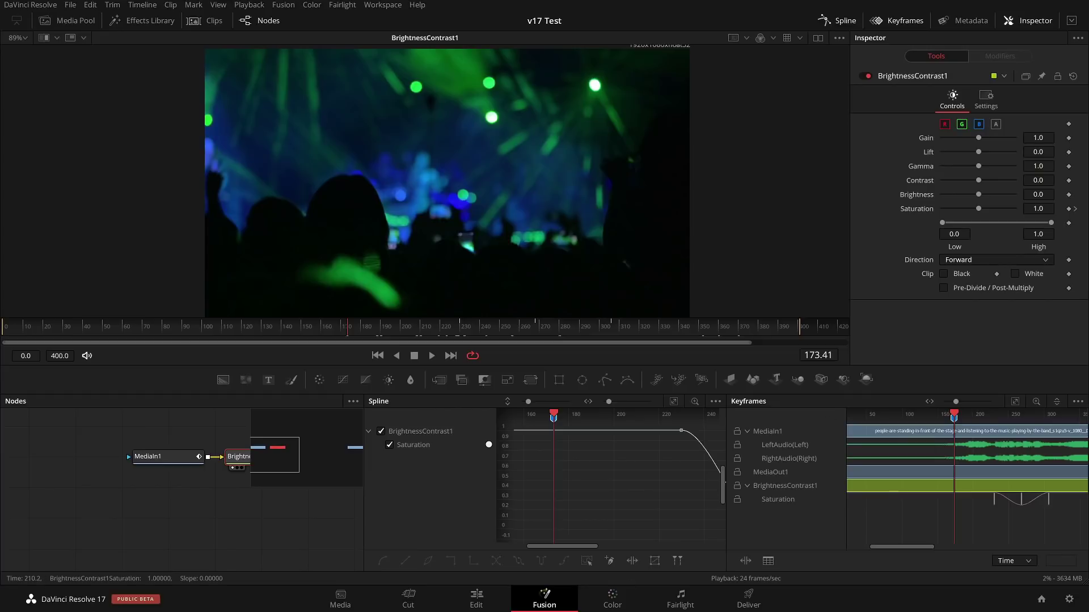
On the Edit page, move the magenta timeline marker to 01:00:09:11 and extend its duration to 00:00:01:14.
click(477, 597)
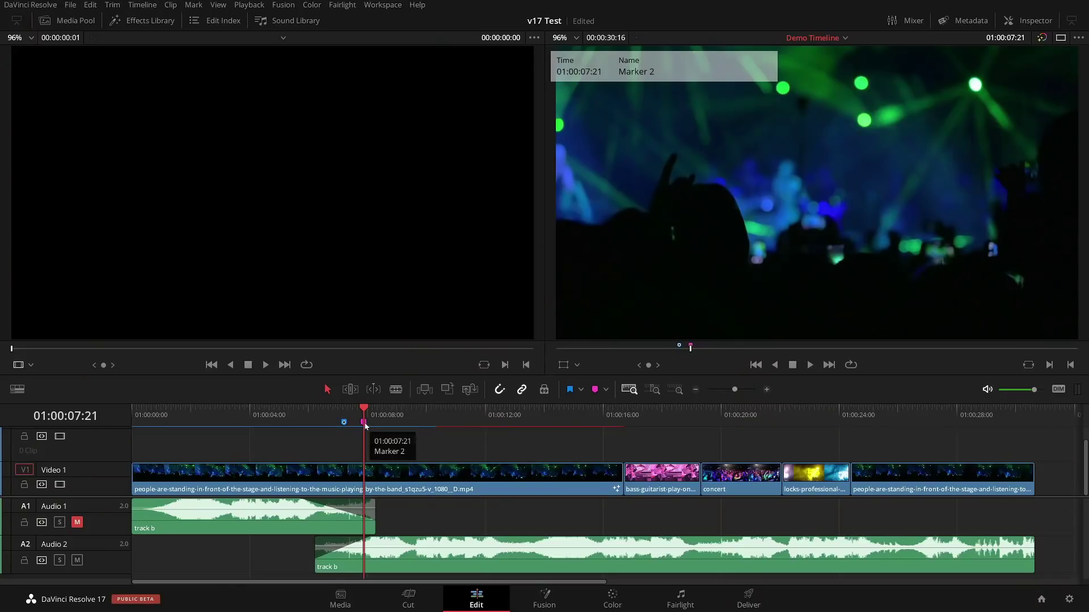
drag(367, 423, 410, 423)
key(super)
key(super)
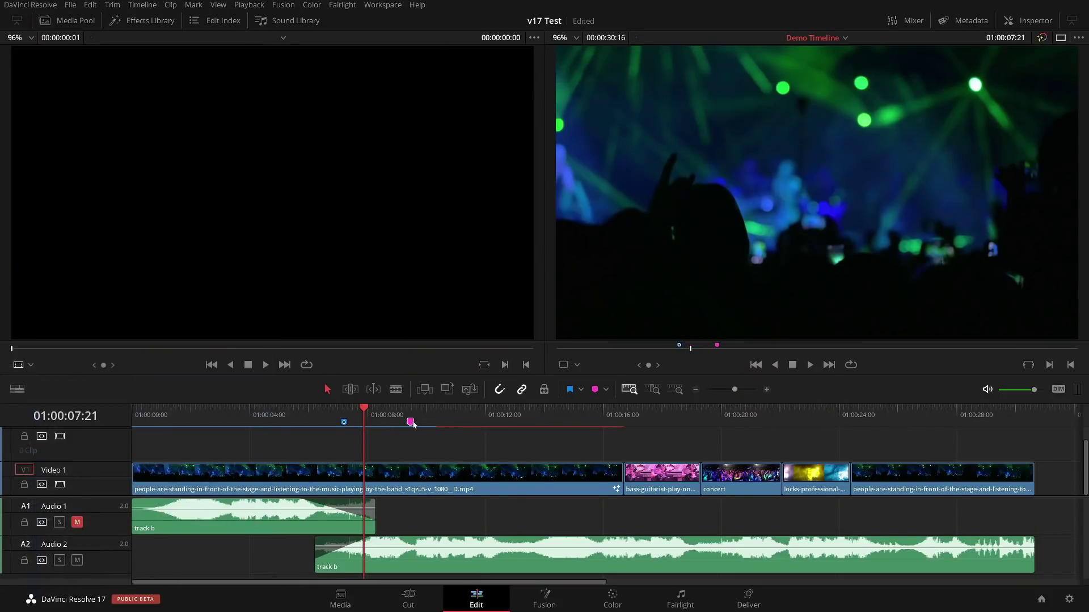
drag(412, 424, 458, 429)
Add a light-blue marker to the first Video 1 clip at 01:00:09:23 and extend its duration to 00:00:02:08.
click(425, 406)
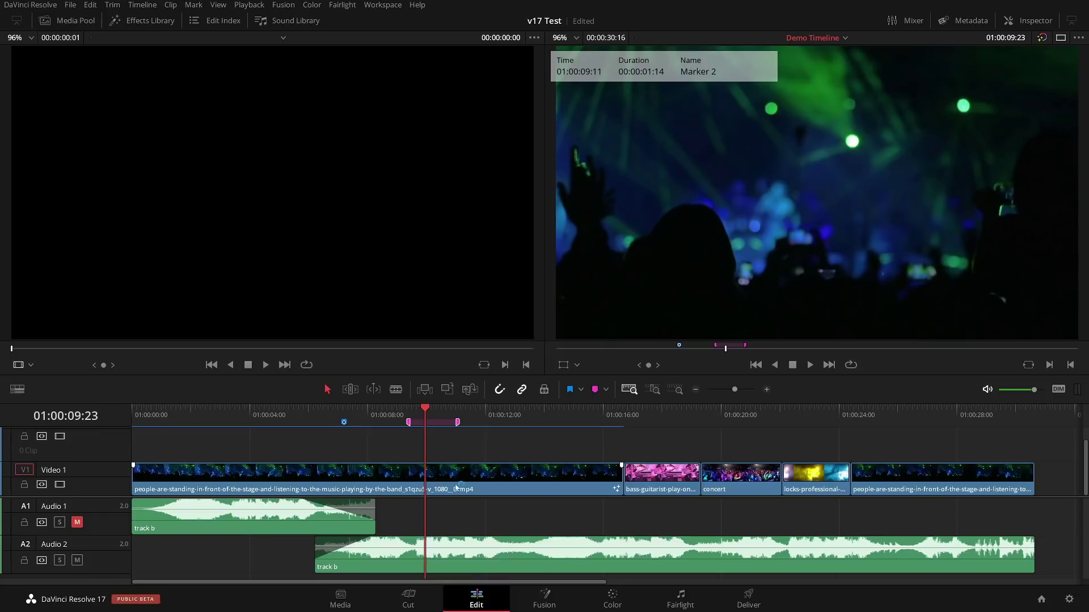
click(527, 477)
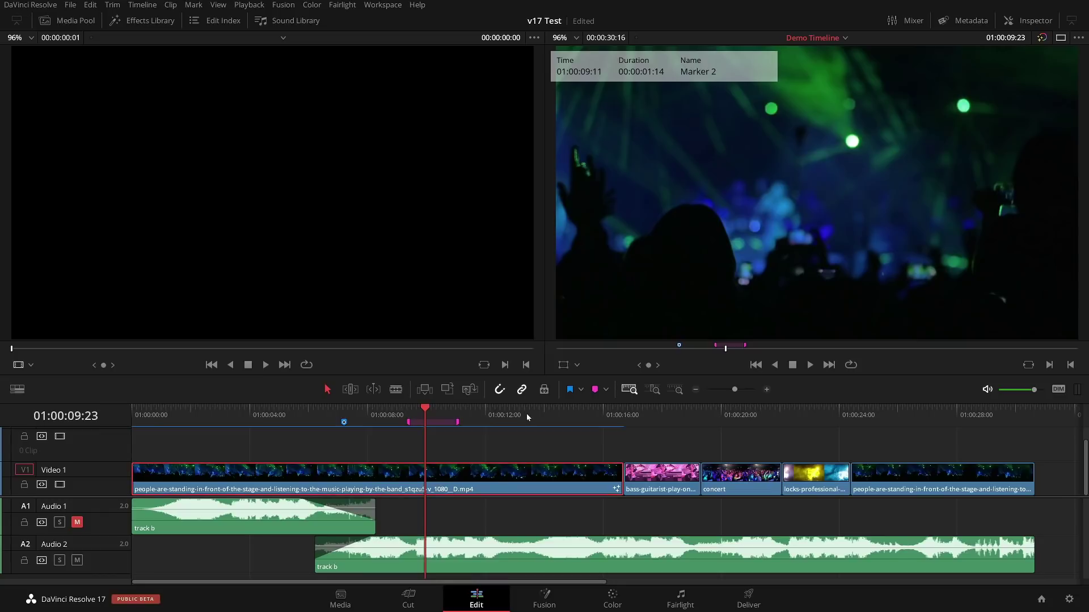
click(606, 390)
click(617, 305)
key(m)
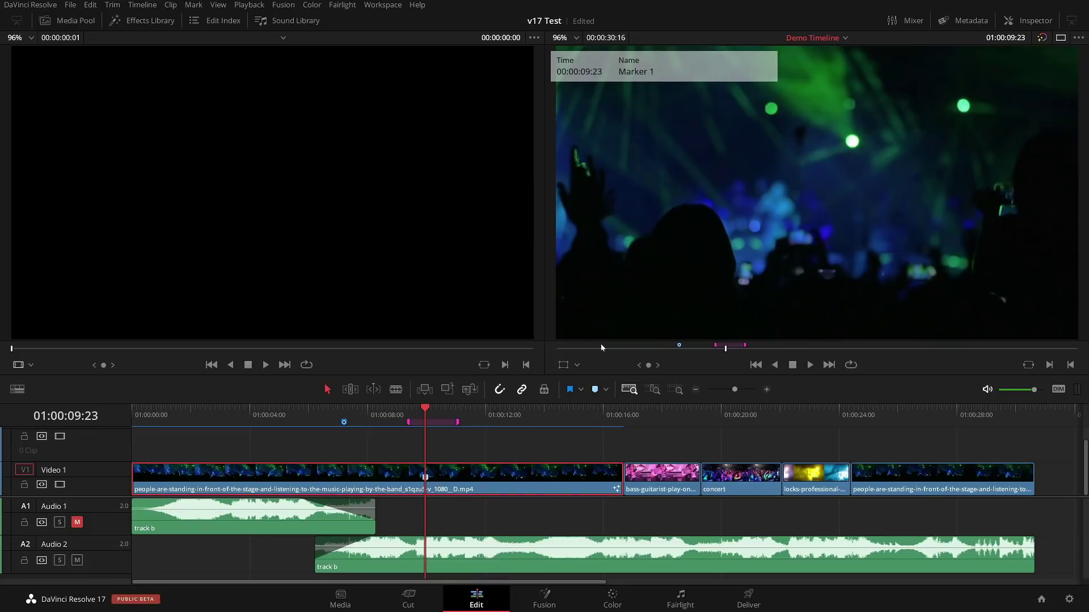
double_click(426, 478)
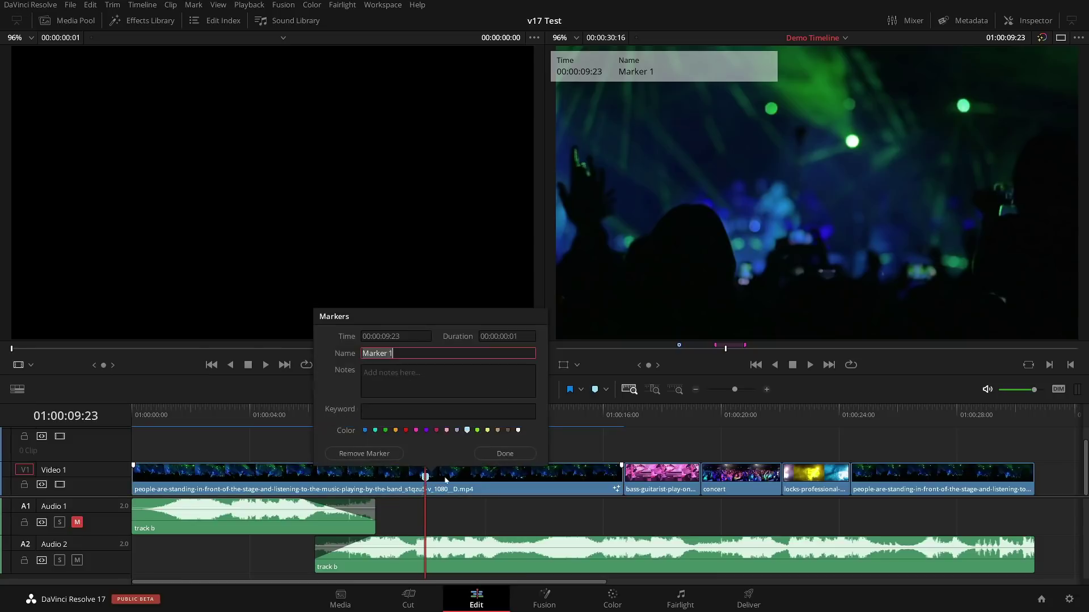
click(505, 454)
drag(425, 477, 466, 480)
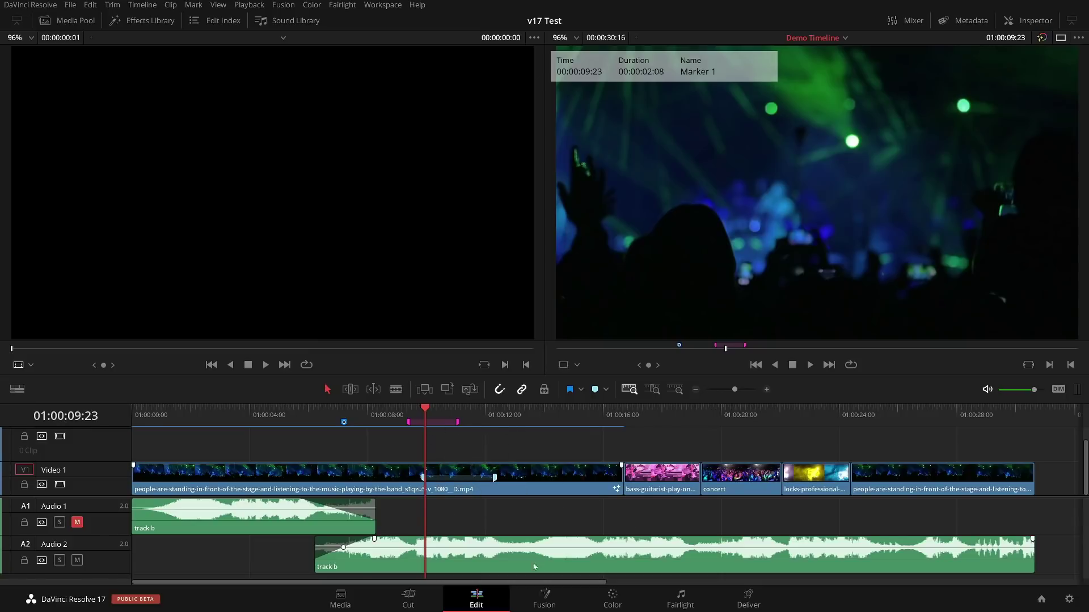
Return to the Fusion page, view the timeline and clip markers along the Saturation curve, and hide the Spline and Keyframes editors.
click(544, 599)
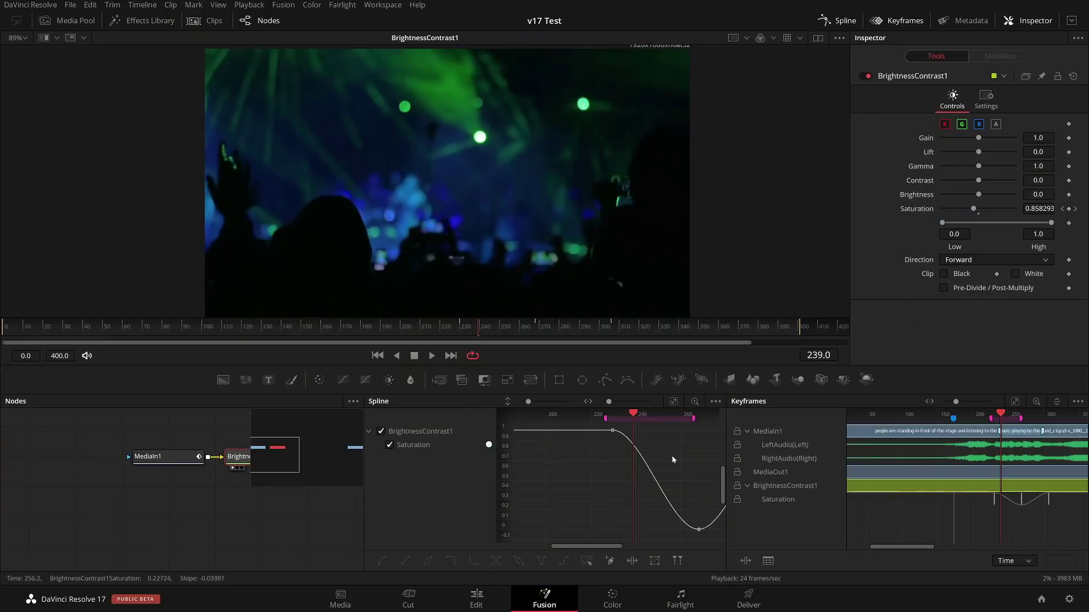
scroll(672, 454, down, 3)
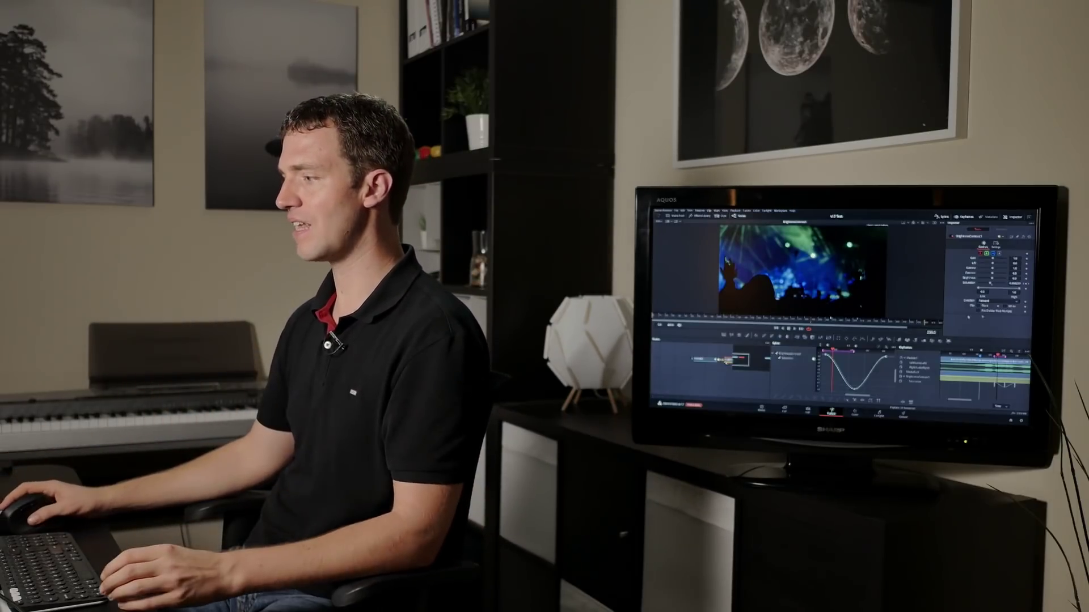
click(964, 218)
click(941, 217)
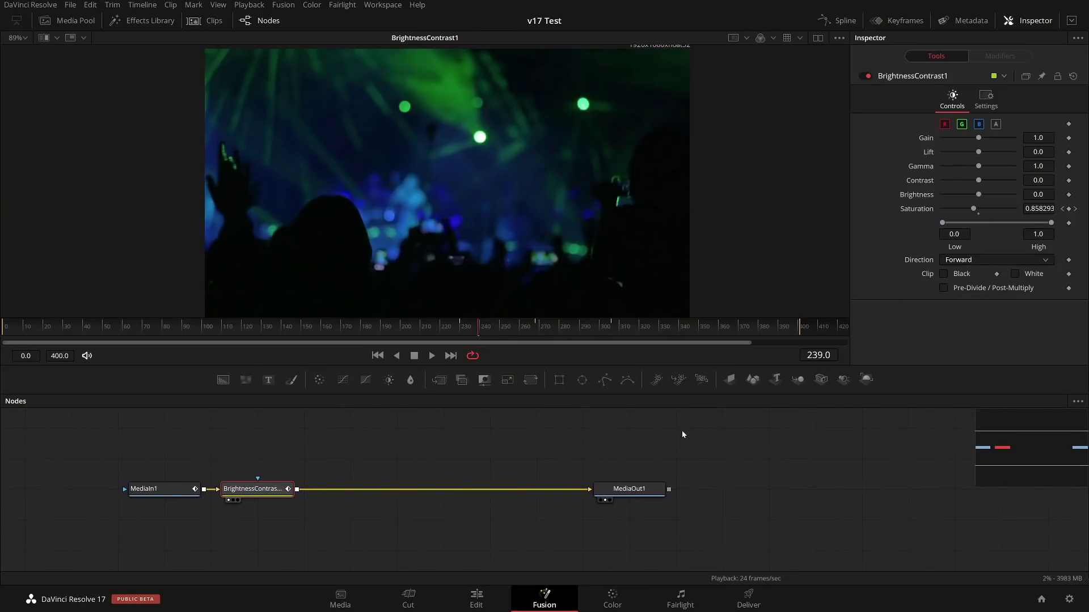
Bookmark the current node graph view as "Bookmark 1".
click(1077, 403)
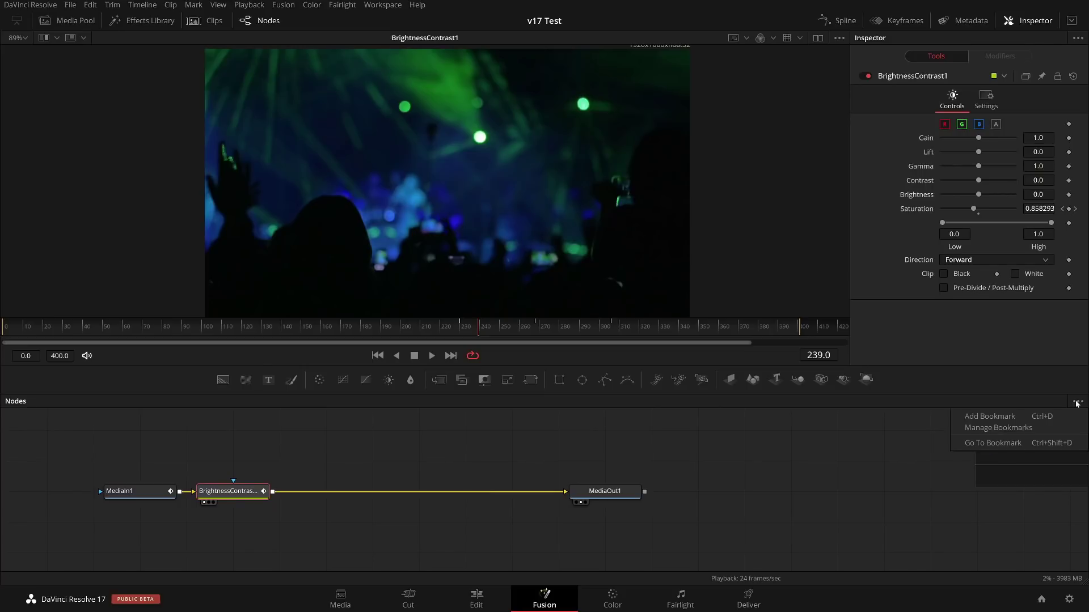
click(1046, 417)
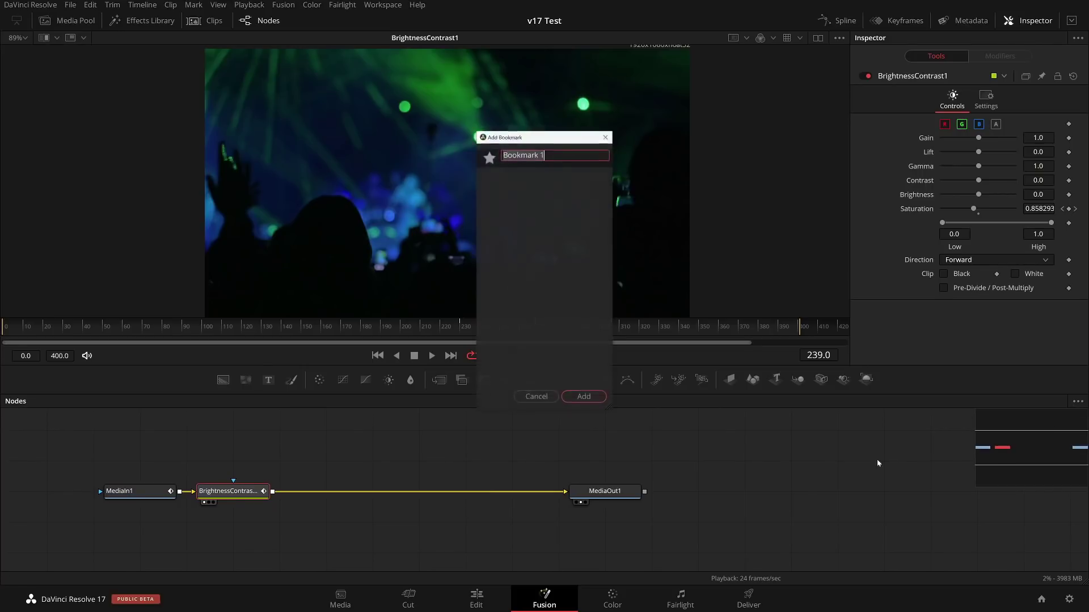
click(584, 397)
Add a Merge node, connect the BrightnessContrast1 output to its background input, and place it far above and right of the other nodes.
drag(757, 494, 744, 555)
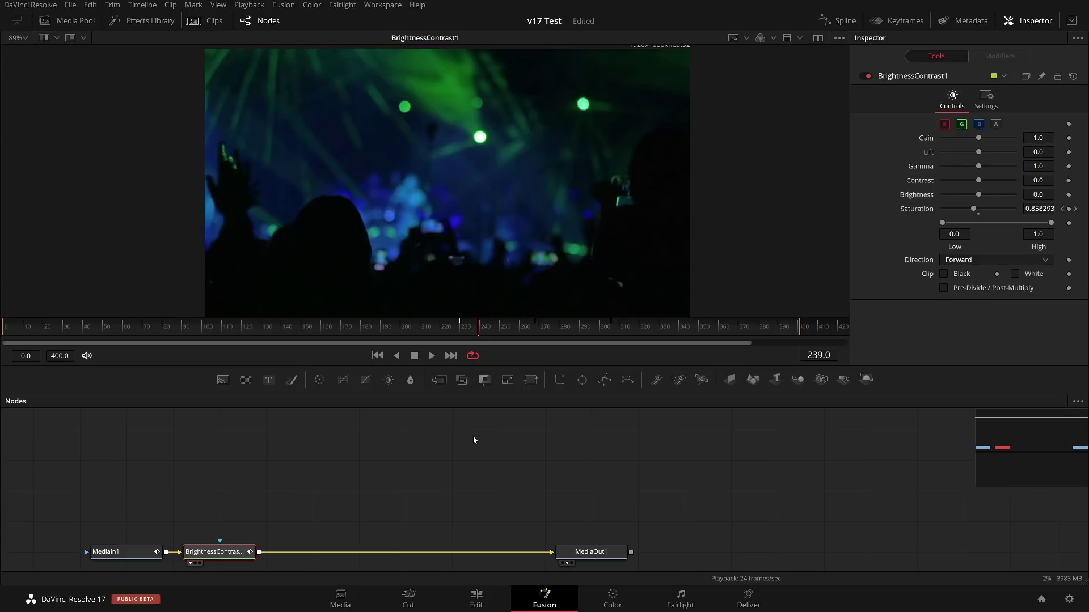
click(366, 418)
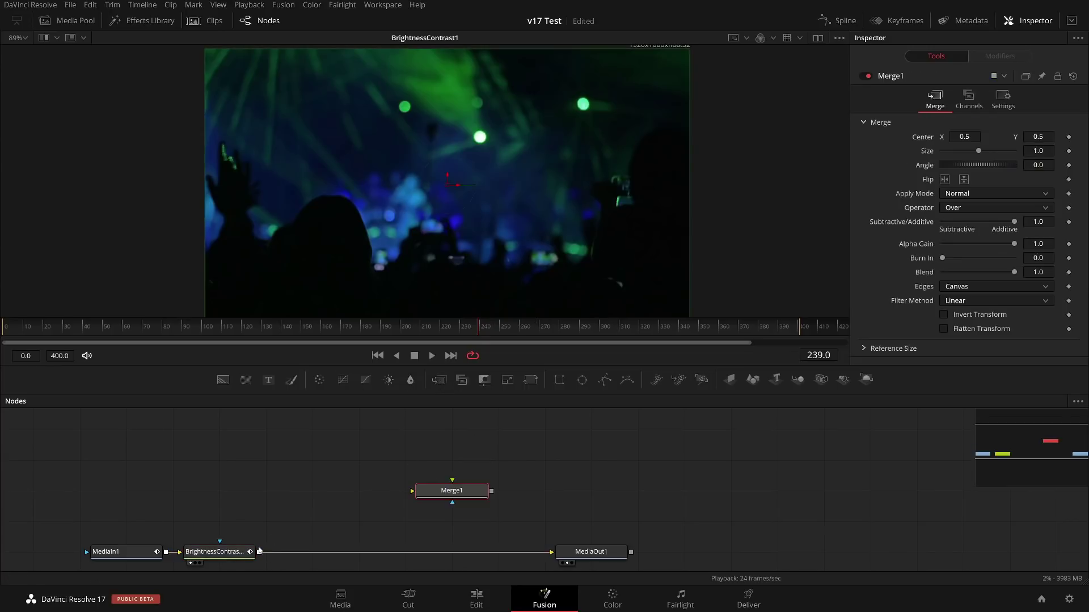
drag(246, 555, 448, 491)
drag(723, 419, 622, 475)
drag(368, 560, 637, 412)
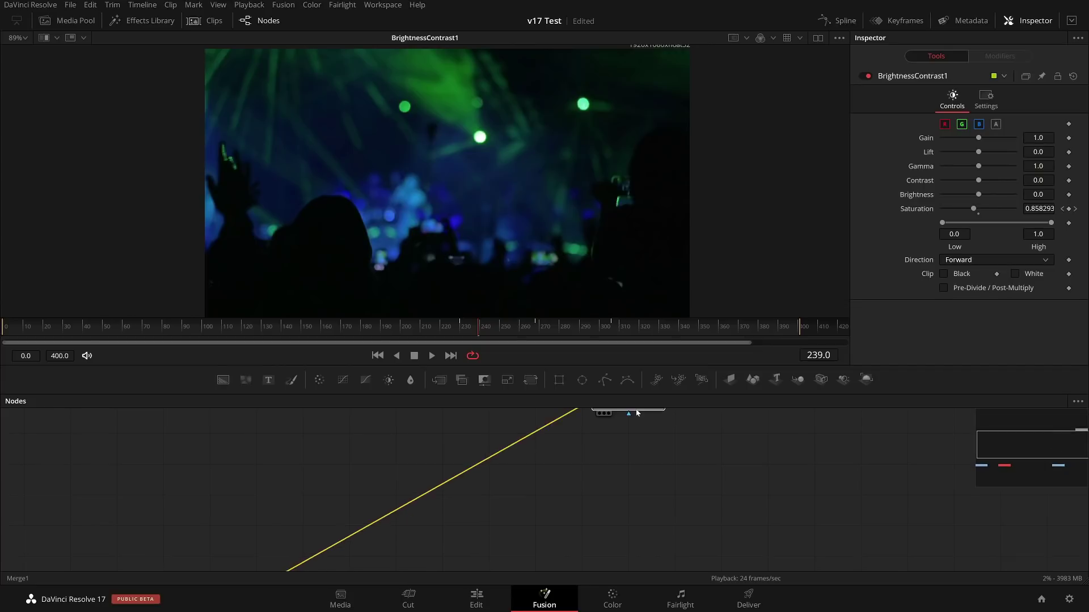
Bookmark the node graph view showing the Merge1 node as "Bookmark 2".
click(1077, 402)
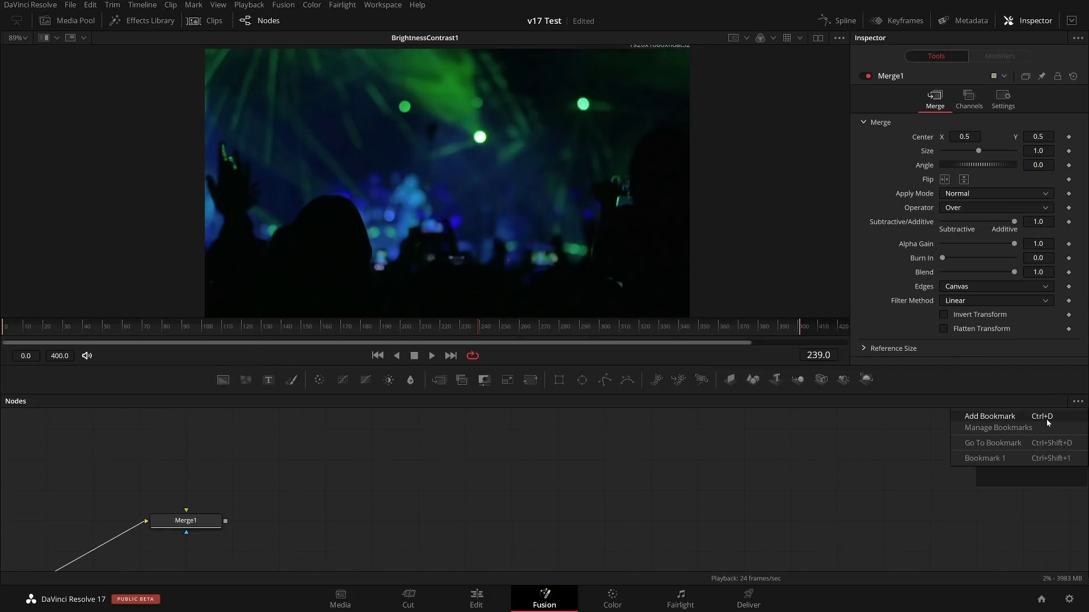
click(1047, 421)
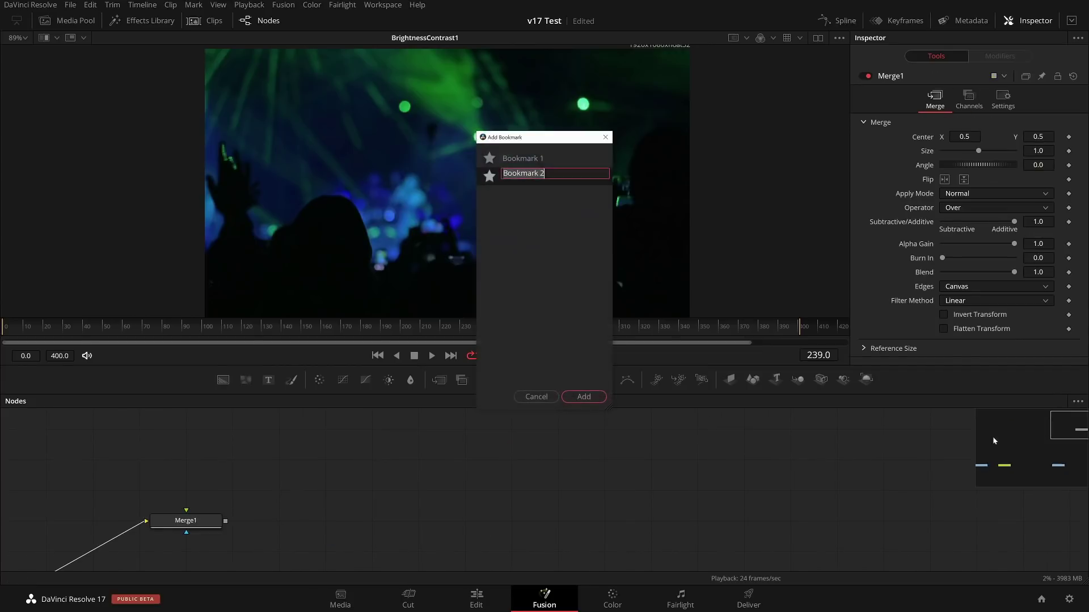
click(594, 399)
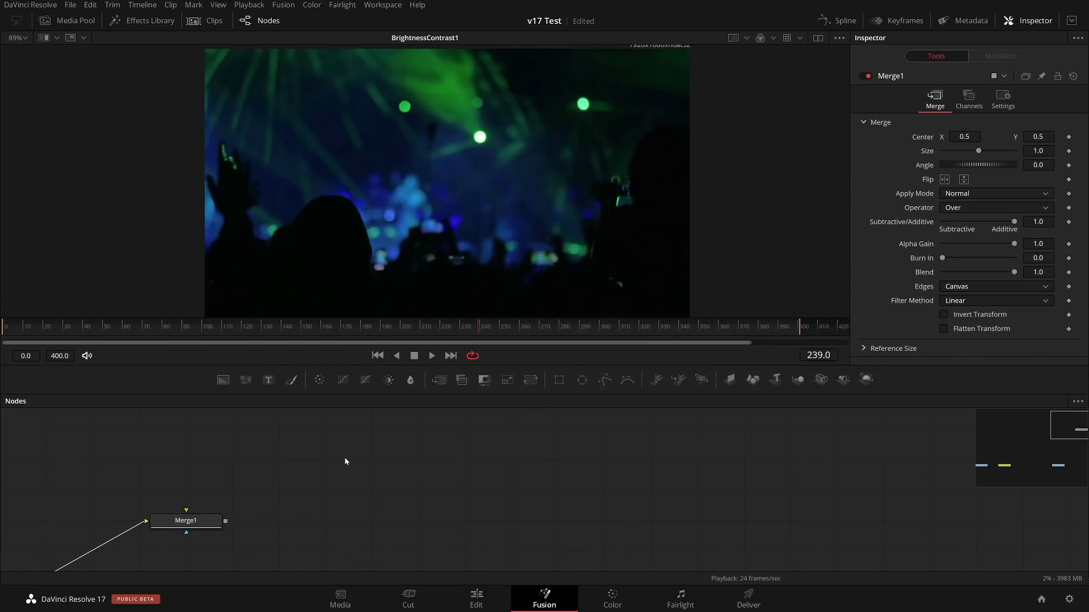
Pan the node graph away from the nodes and recall the Bookmark 1 view.
drag(577, 451, 678, 361)
drag(777, 441, 1042, 533)
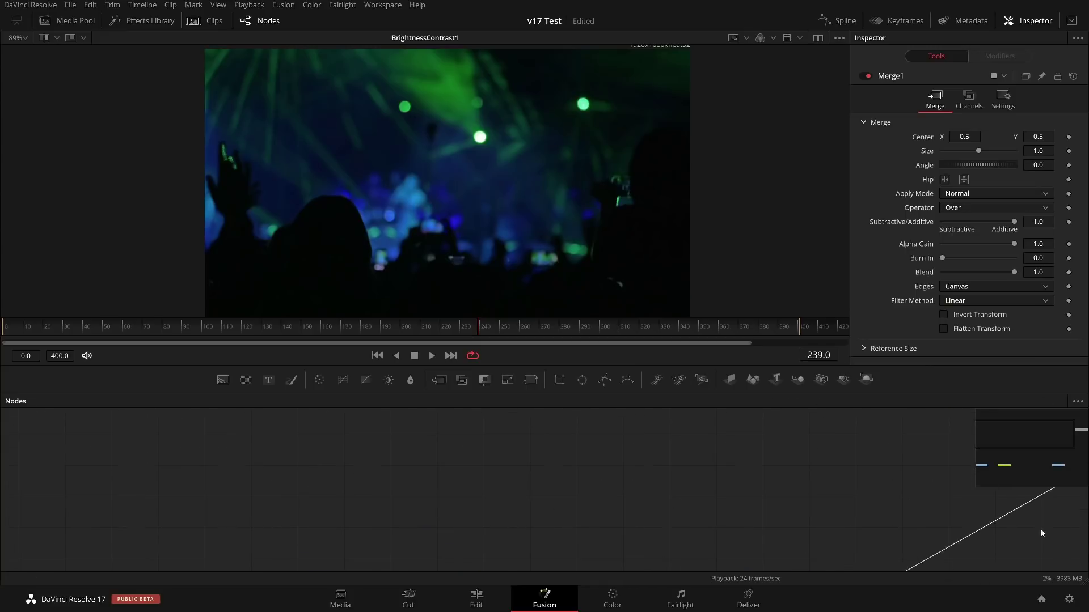
click(1079, 404)
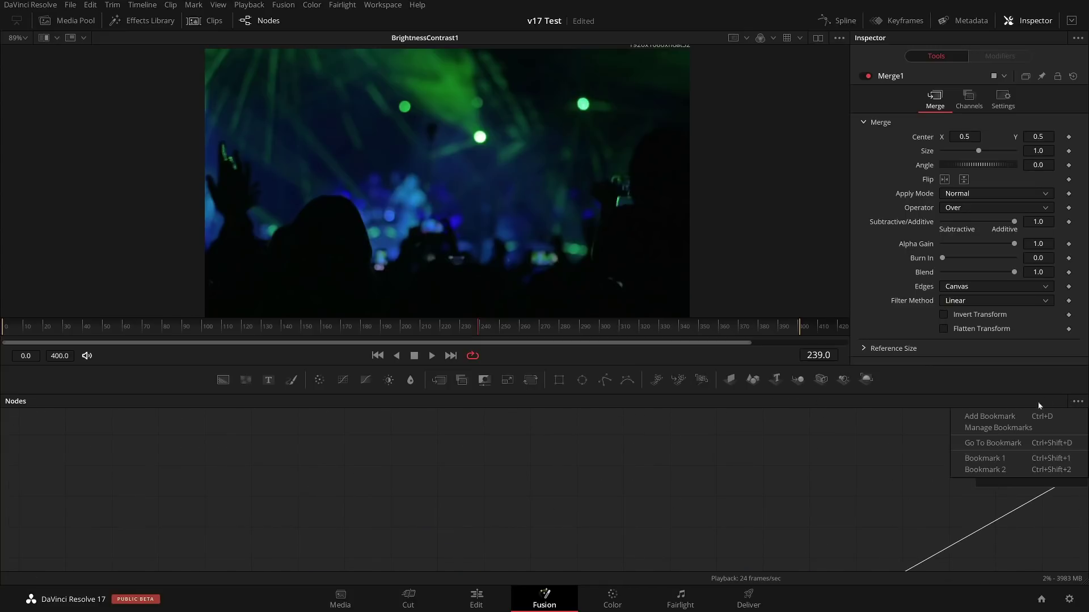
click(983, 457)
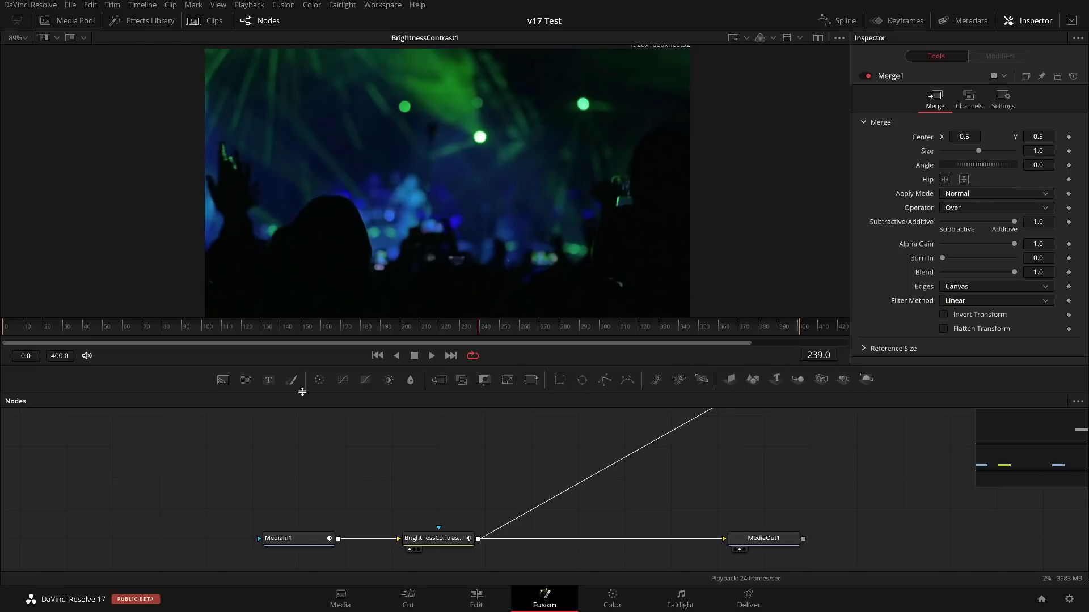
Create a new custom Fusion toolbar named "Test".
right_click(888, 382)
mouse_move(915, 383)
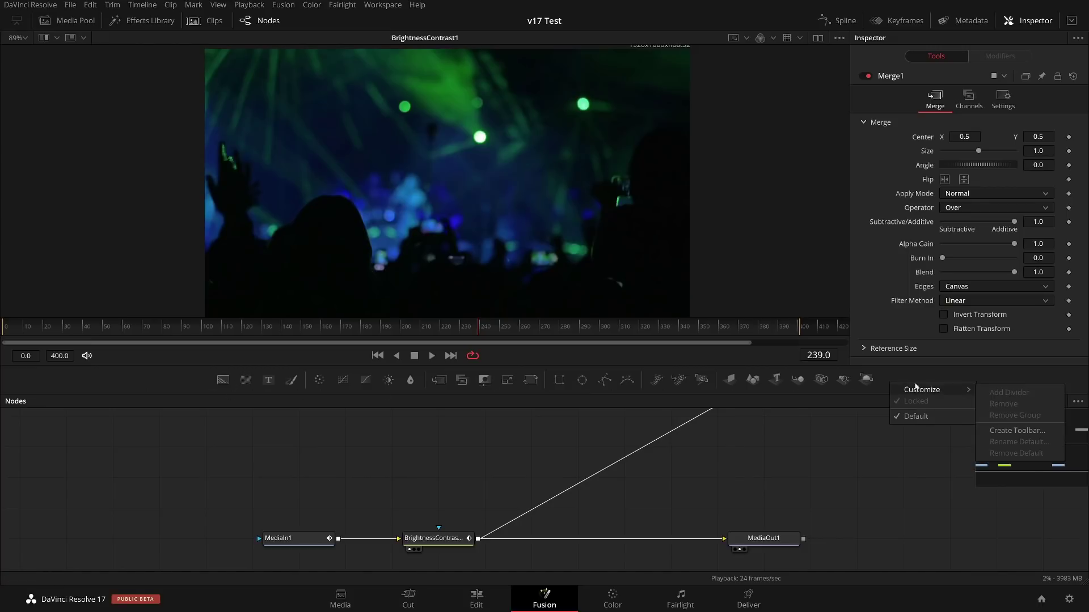
click(1008, 432)
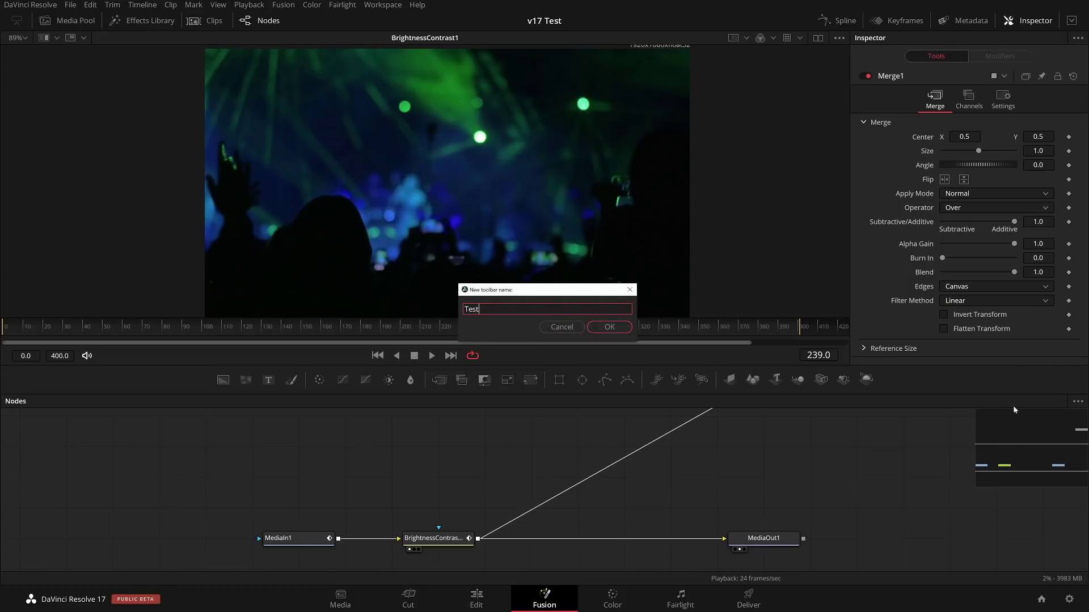
key(Return)
Remove the particle tools group containing pMerge from the Test toolbar.
right_click(890, 380)
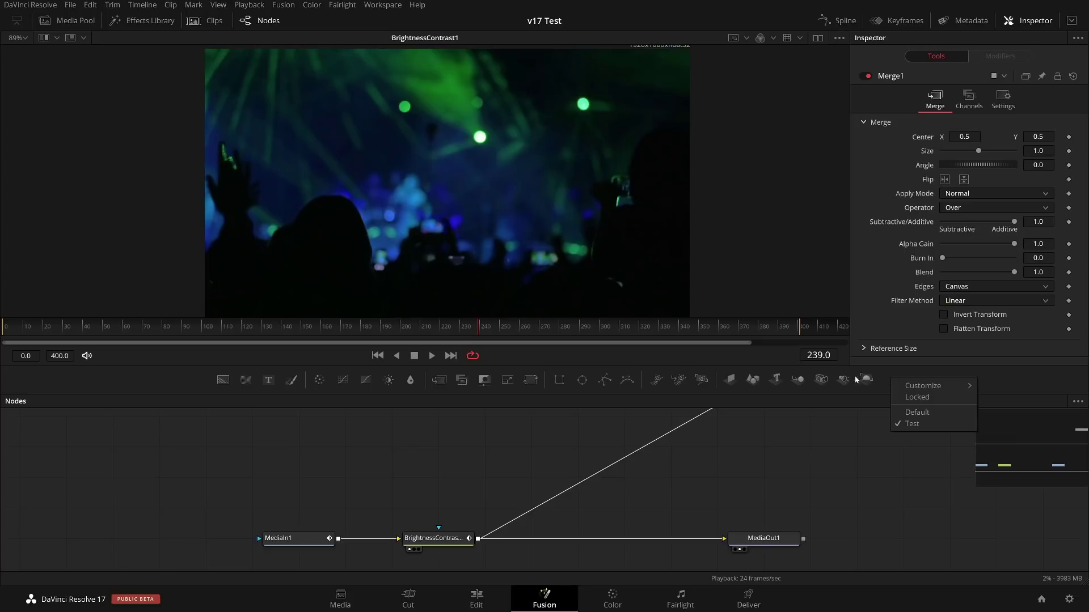
mouse_move(918, 387)
click(597, 429)
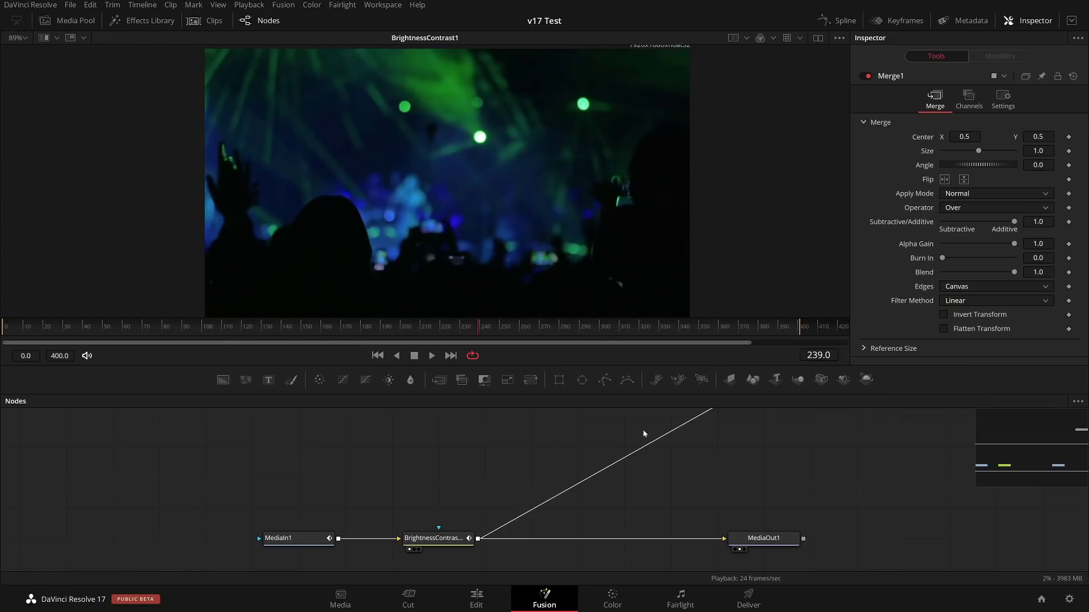
right_click(672, 380)
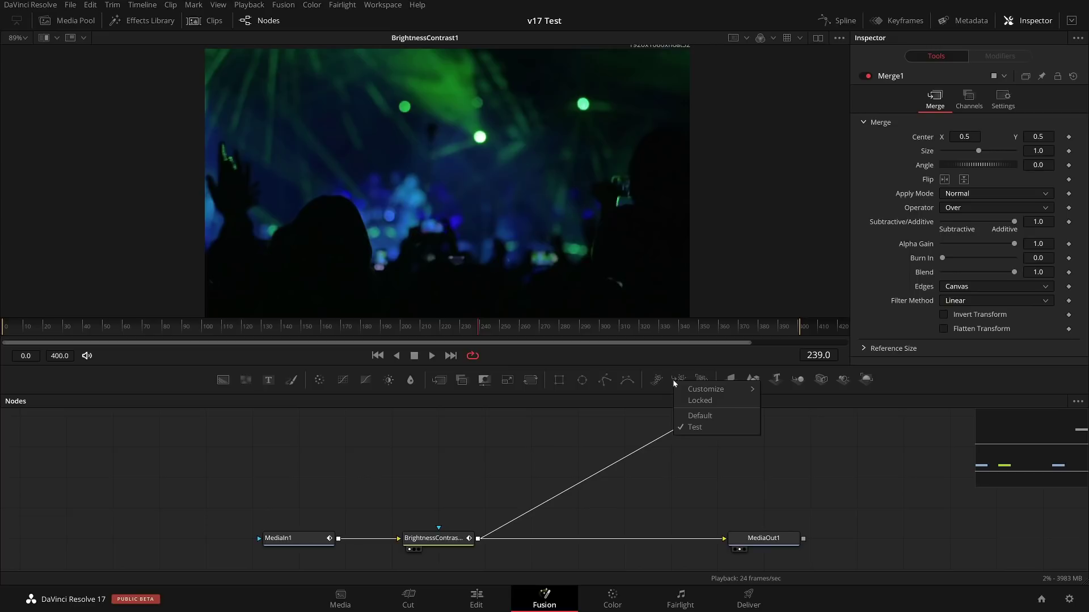
mouse_move(724, 393)
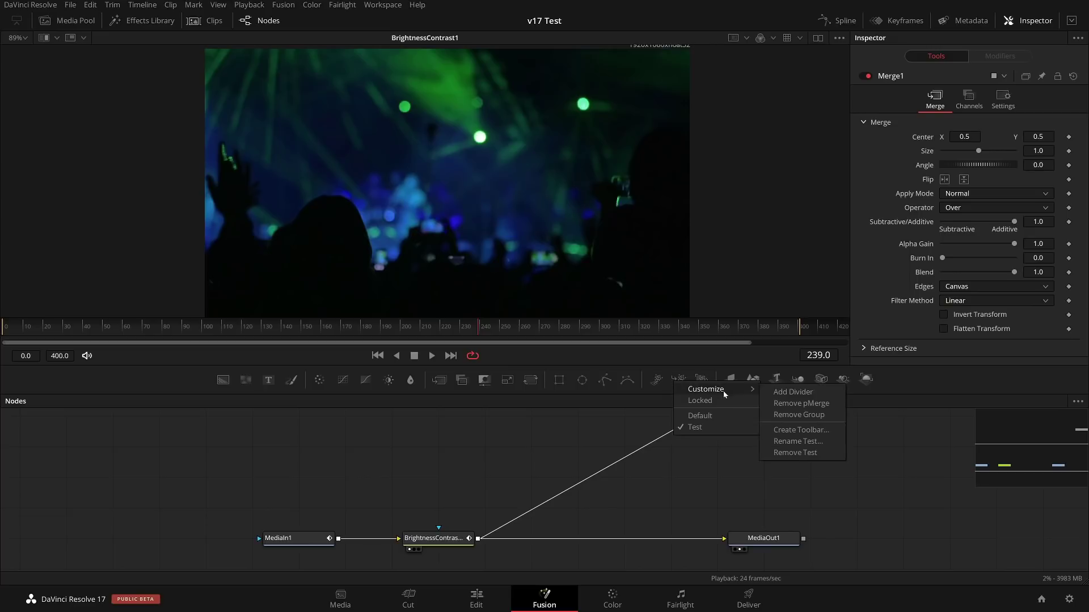
click(799, 414)
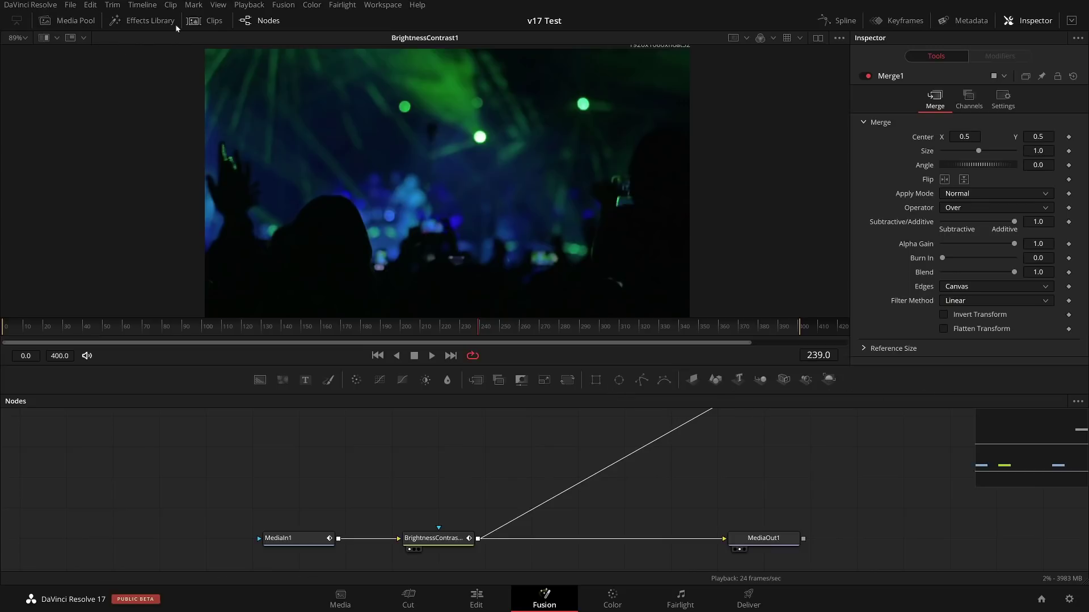
Add the sRectangle, sMerge and sRender shape tools to the end of the Test toolbar.
click(124, 22)
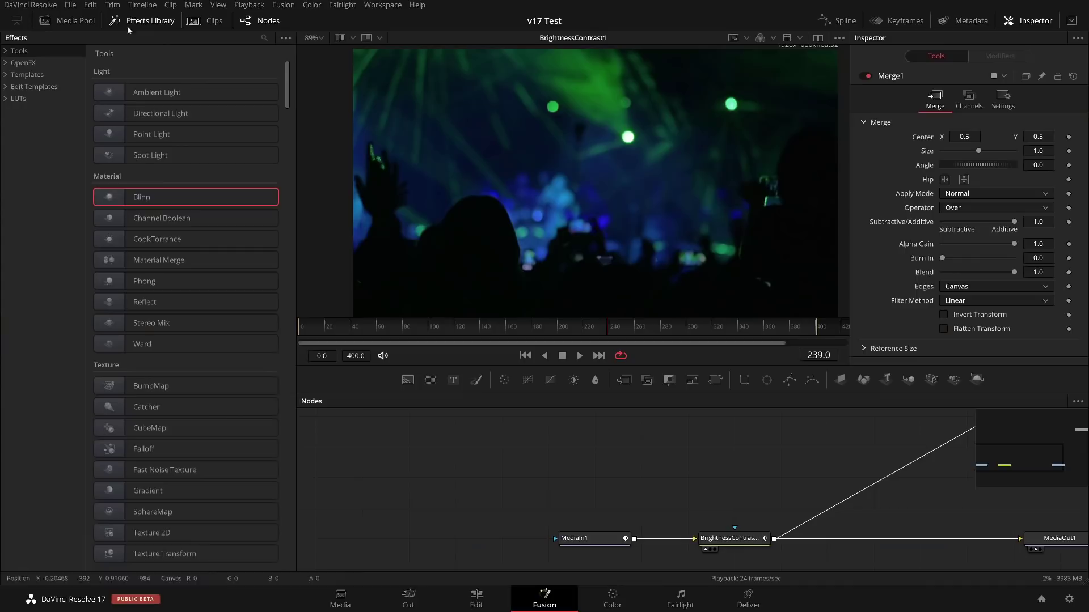
click(8, 54)
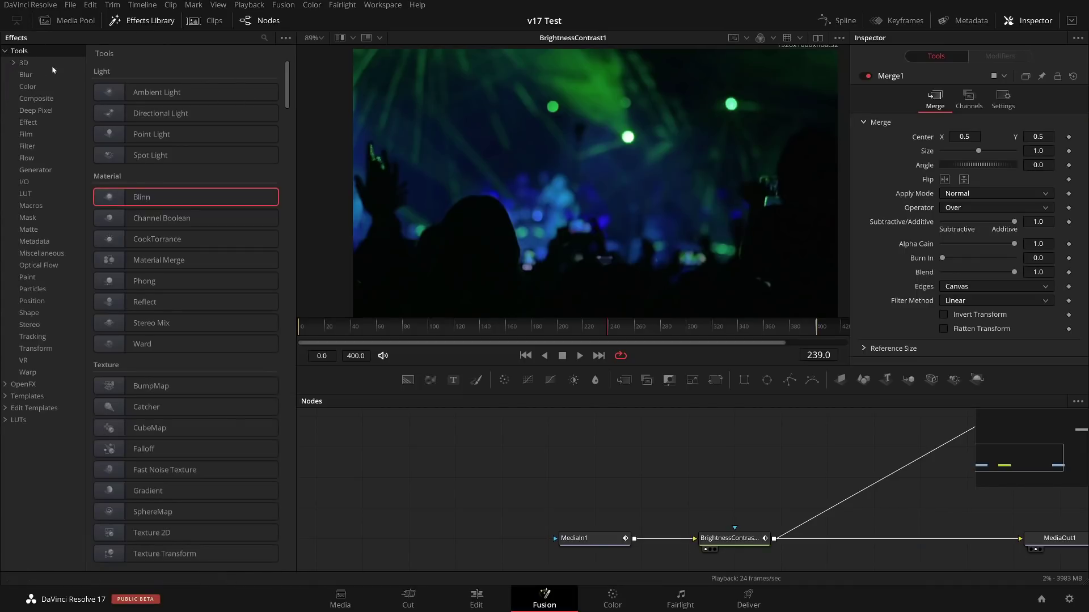
click(29, 314)
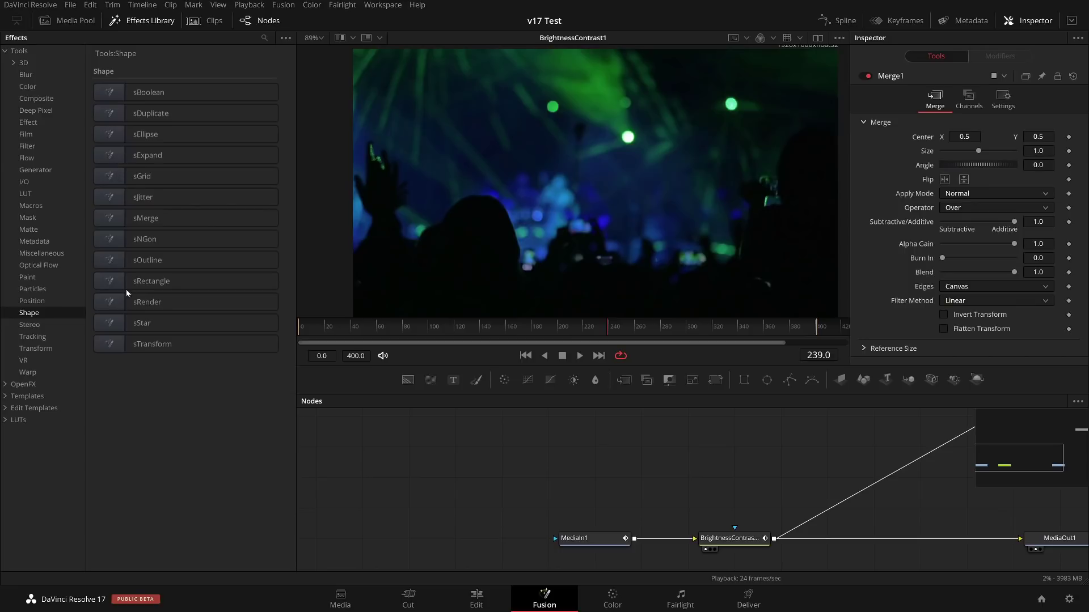
drag(106, 282, 995, 379)
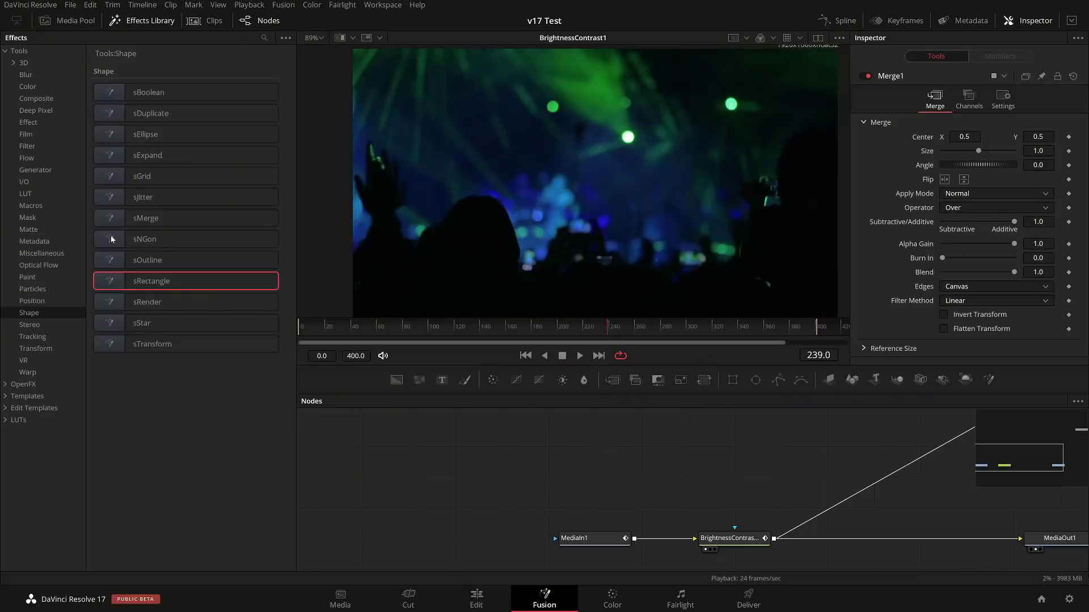
drag(109, 223, 1008, 380)
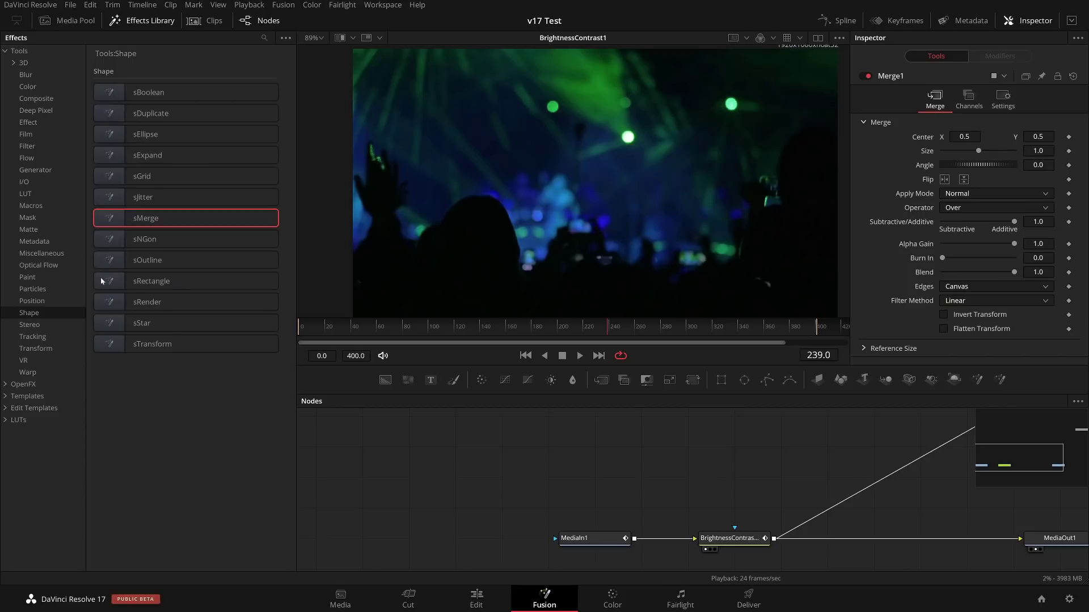
drag(105, 301, 1027, 385)
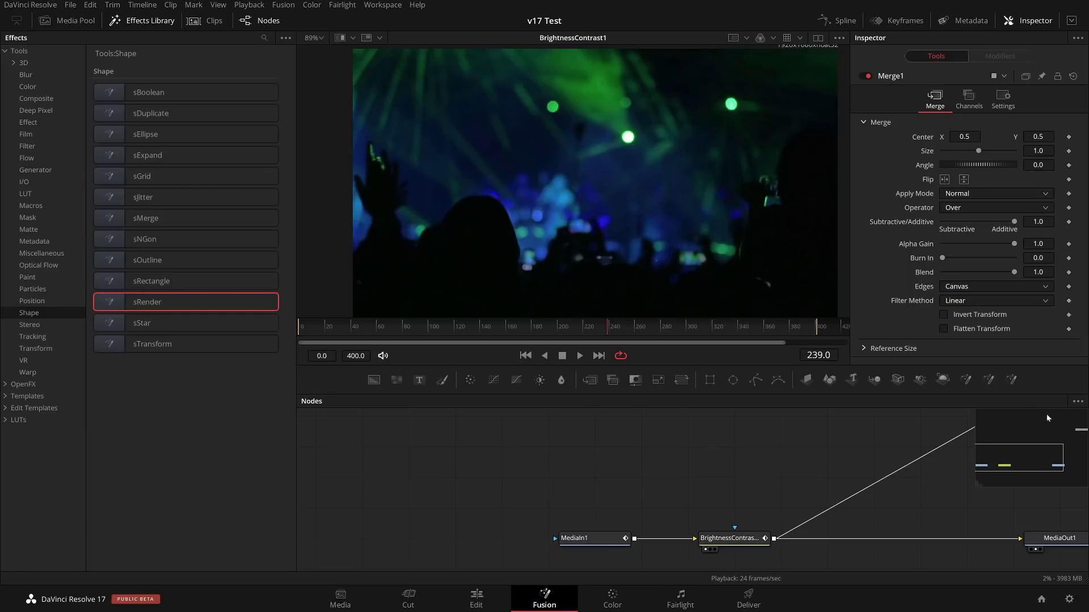
Add a divider to the Test toolbar separating the sRectangle, sMerge and sRender tools from the 3D tools.
right_click(955, 381)
mouse_move(987, 391)
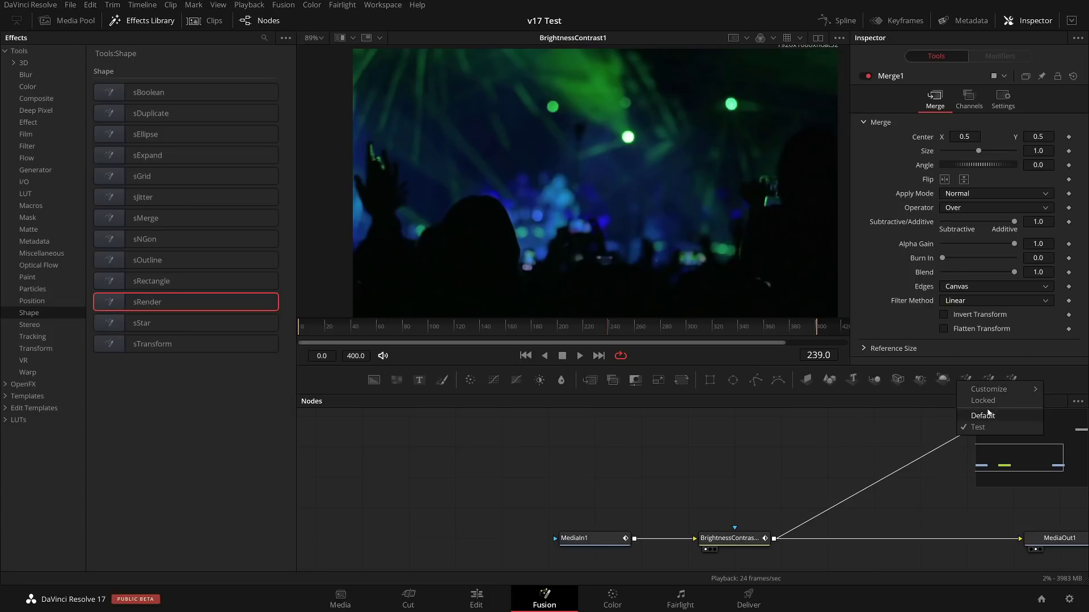
right_click(960, 381)
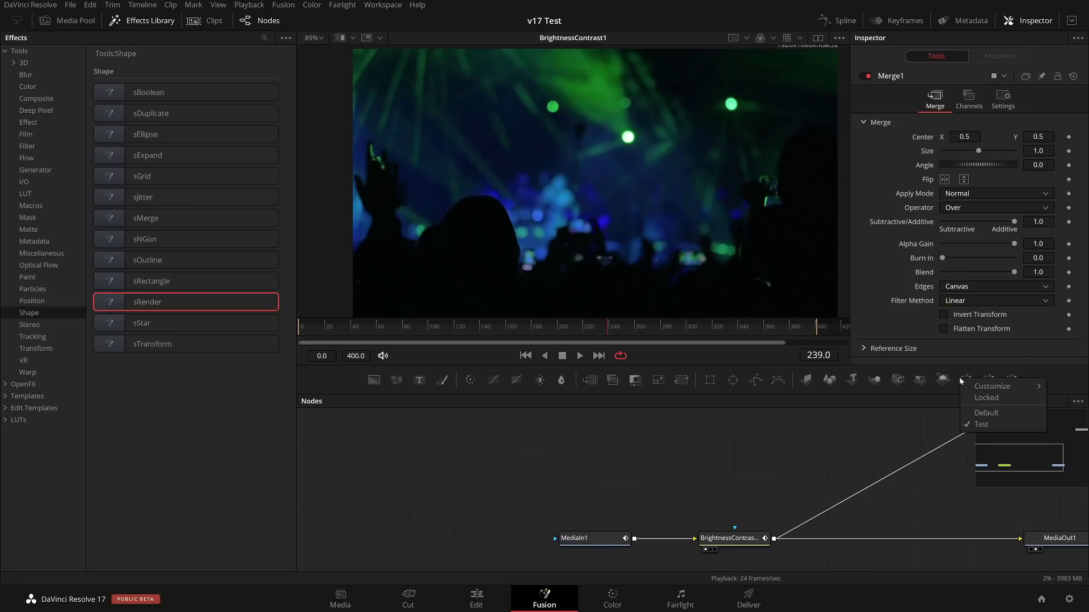
mouse_move(987, 389)
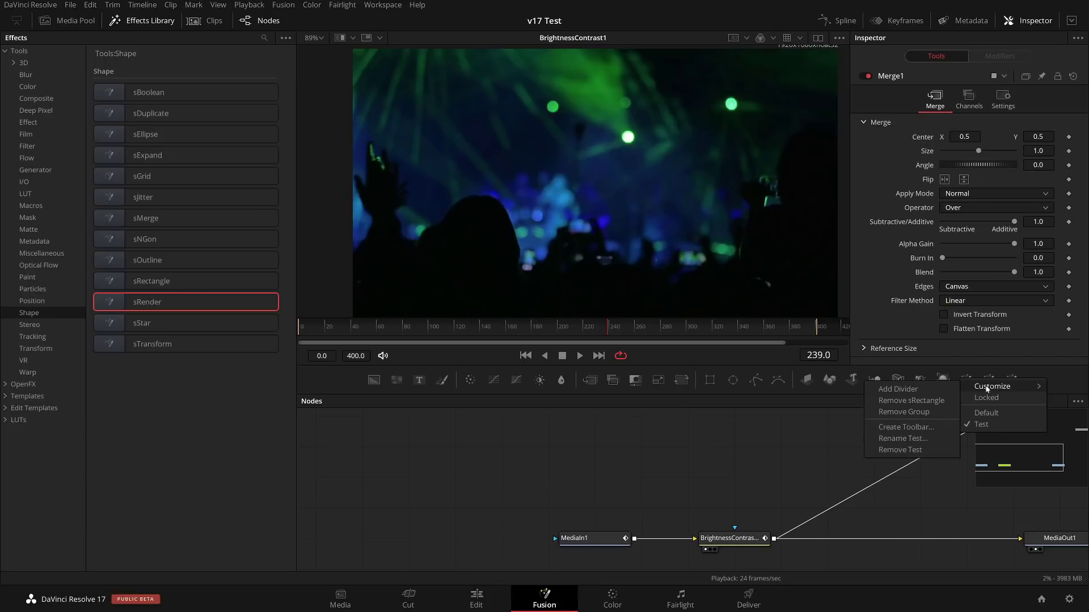
click(951, 389)
right_click(963, 383)
click(964, 382)
drag(964, 382, 986, 381)
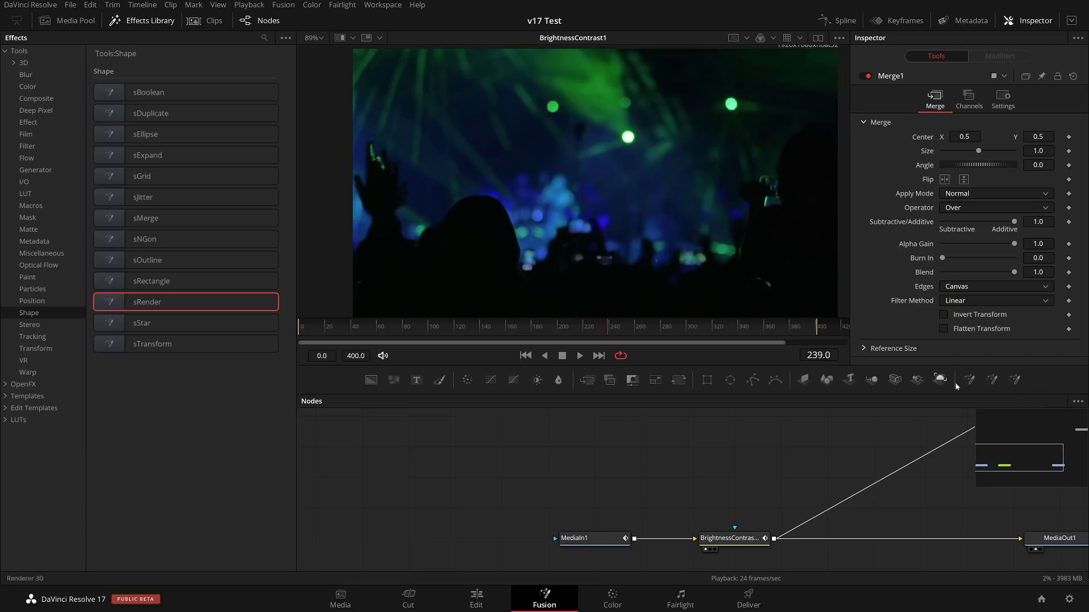
Switch to the Default Fusion toolbar and back to the custom Test toolbar.
right_click(1040, 379)
click(1035, 411)
right_click(1037, 378)
click(1047, 423)
Search the Select Tool list for "s", clear the search and close the list without adding a tool.
key(shift+space)
text(s)
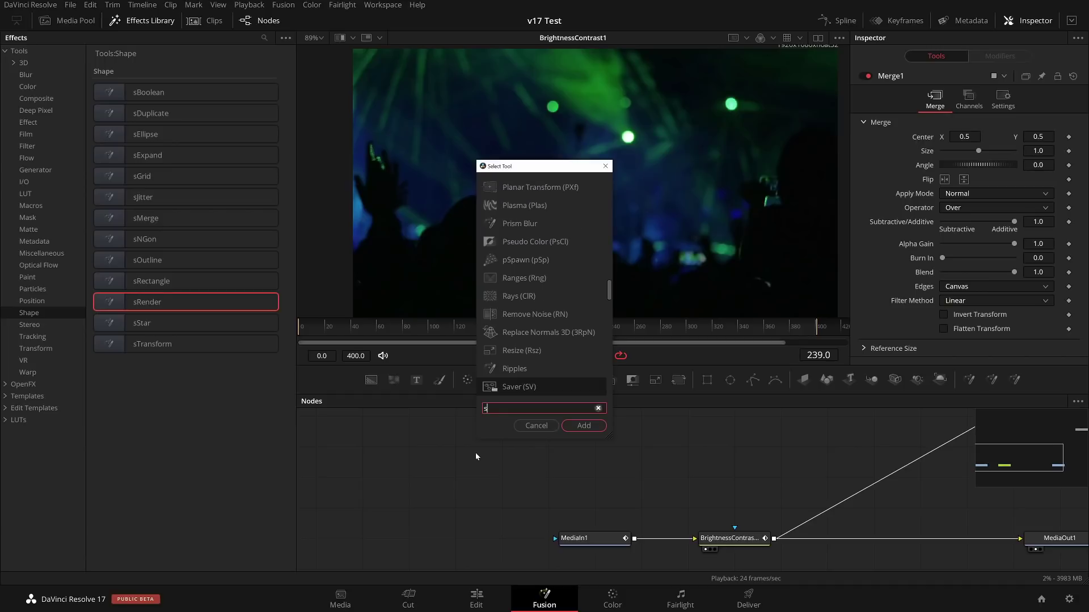
key(BackSpace)
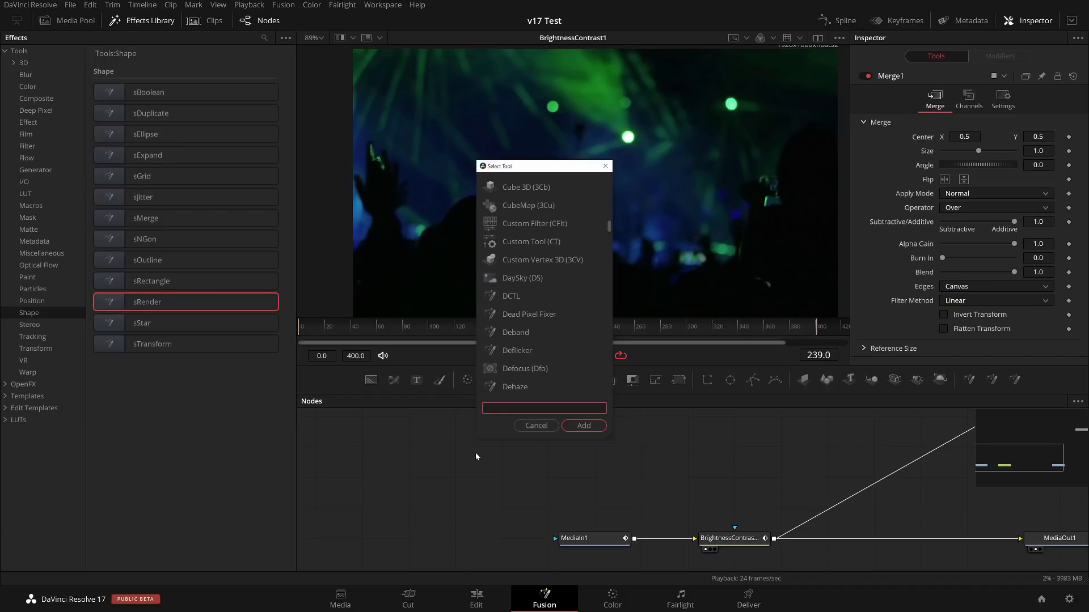
key(Escape)
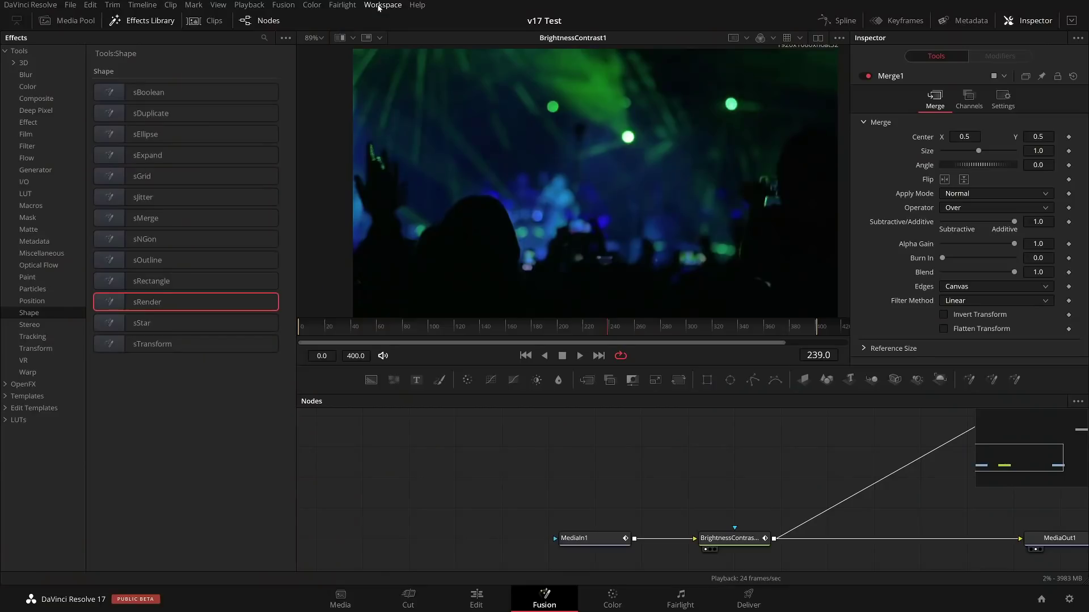
Review the Fusion layout presets and turn on dual-screen mode for the workspace.
click(380, 5)
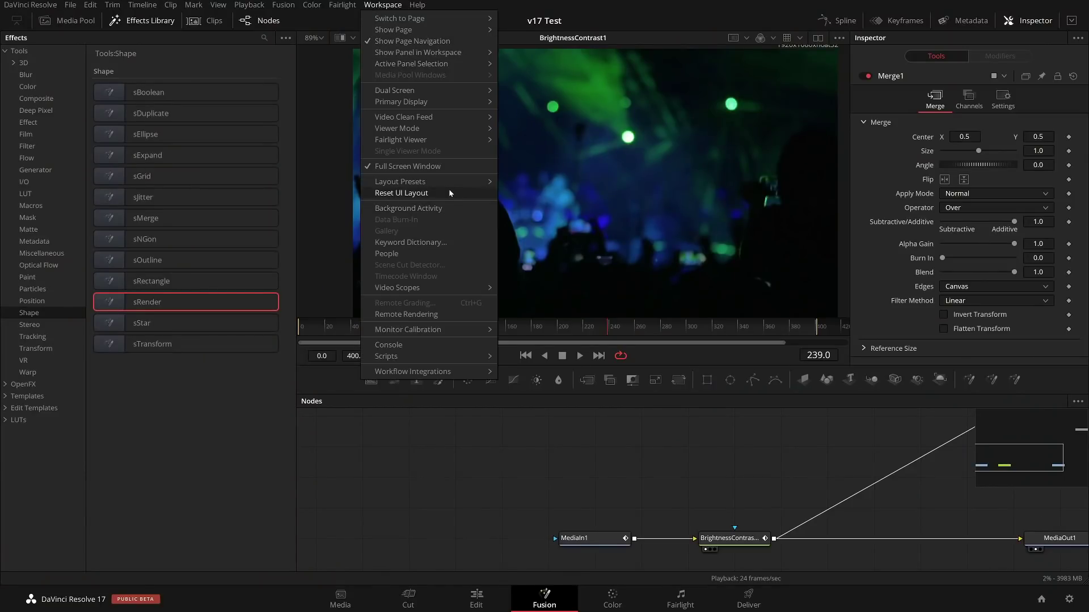
mouse_move(446, 182)
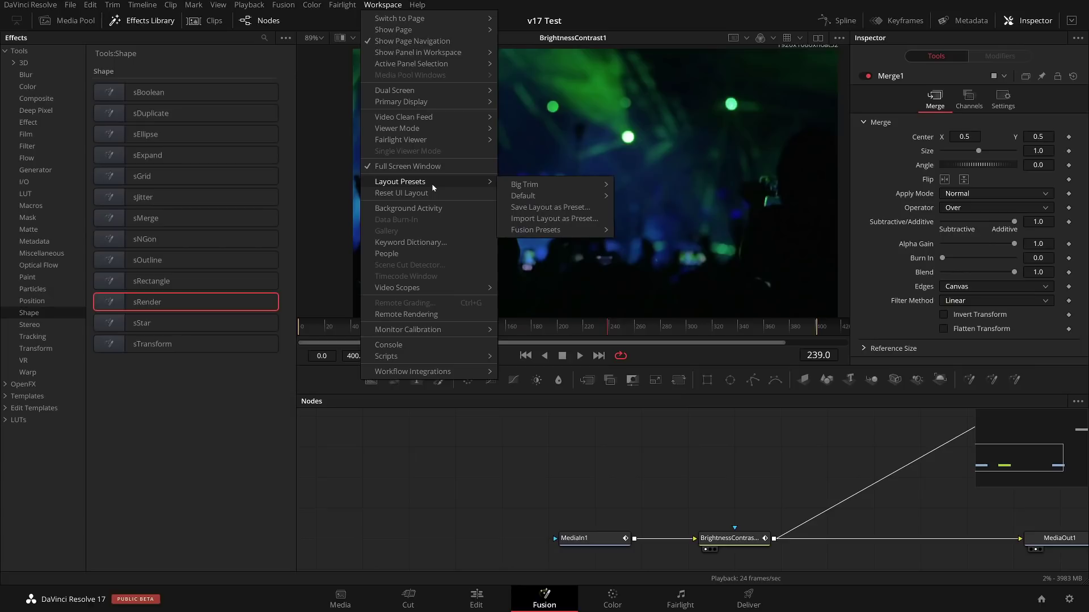
mouse_move(560, 231)
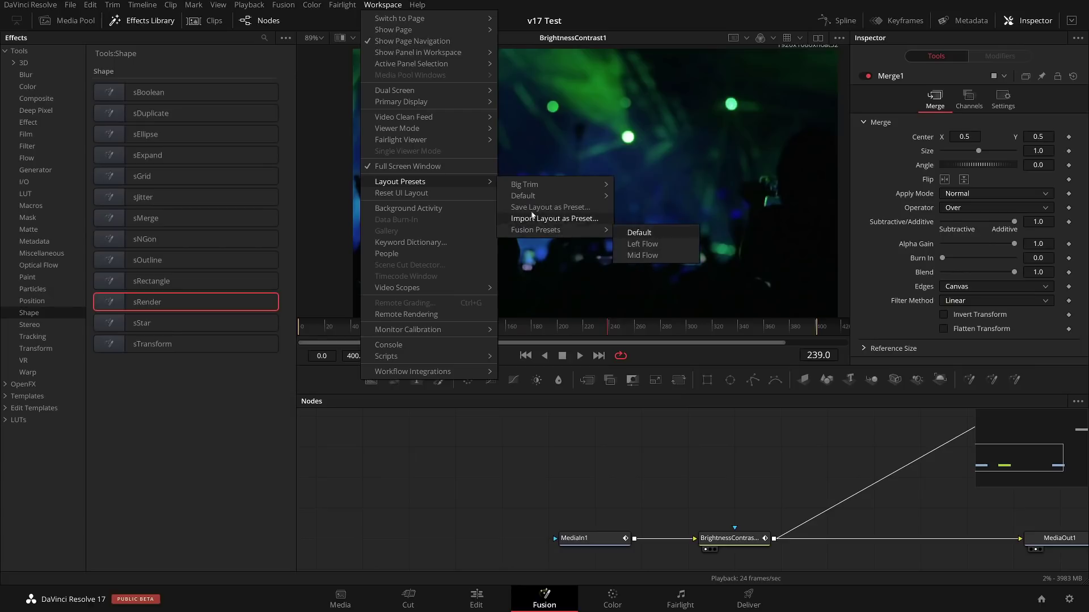
mouse_move(441, 117)
mouse_move(433, 90)
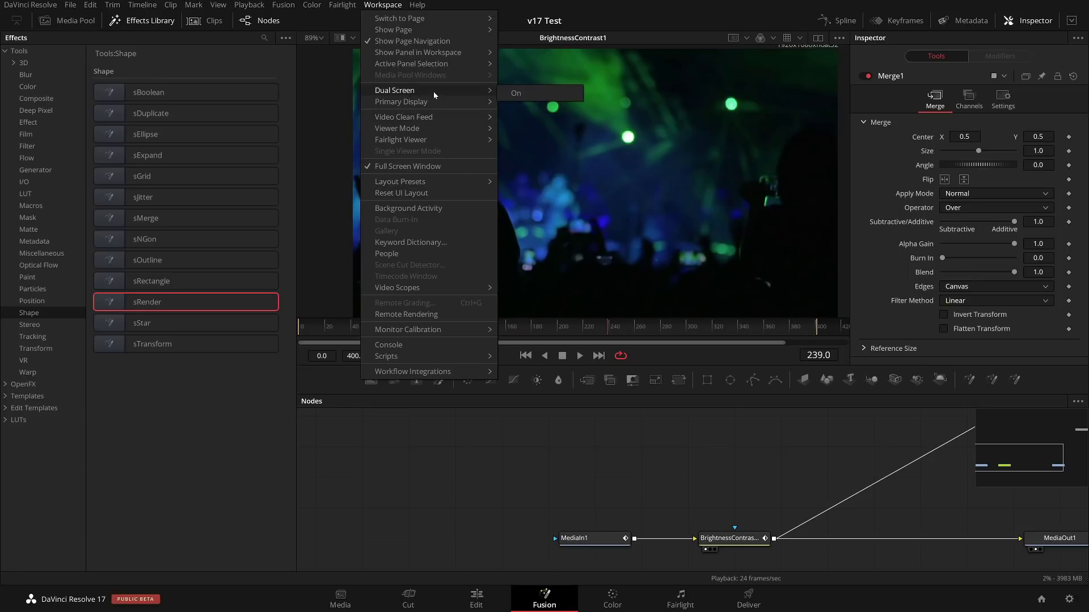
click(516, 94)
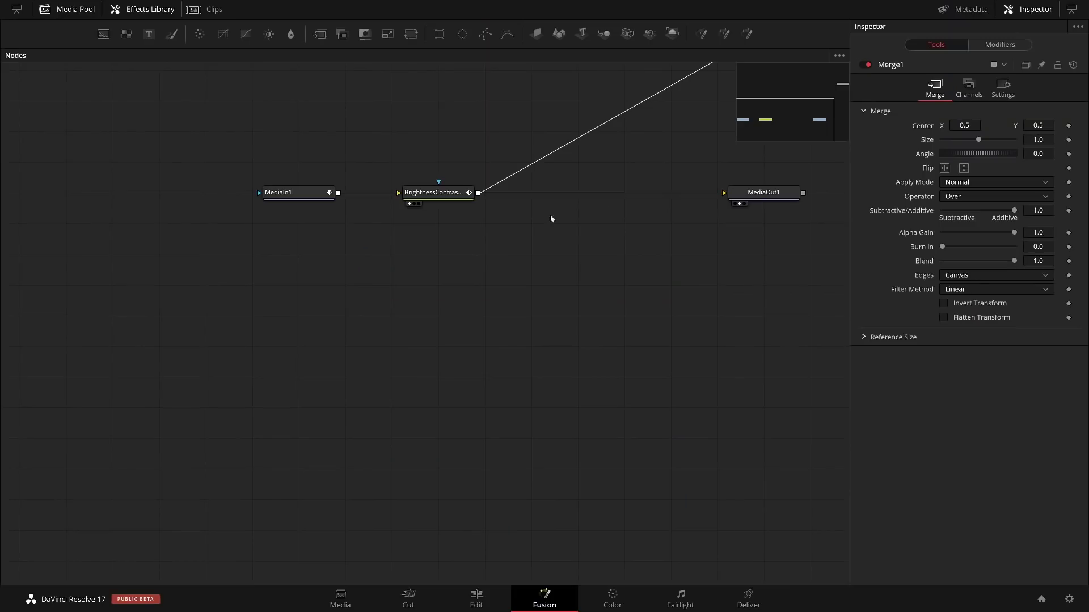
drag(551, 196, 415, 402)
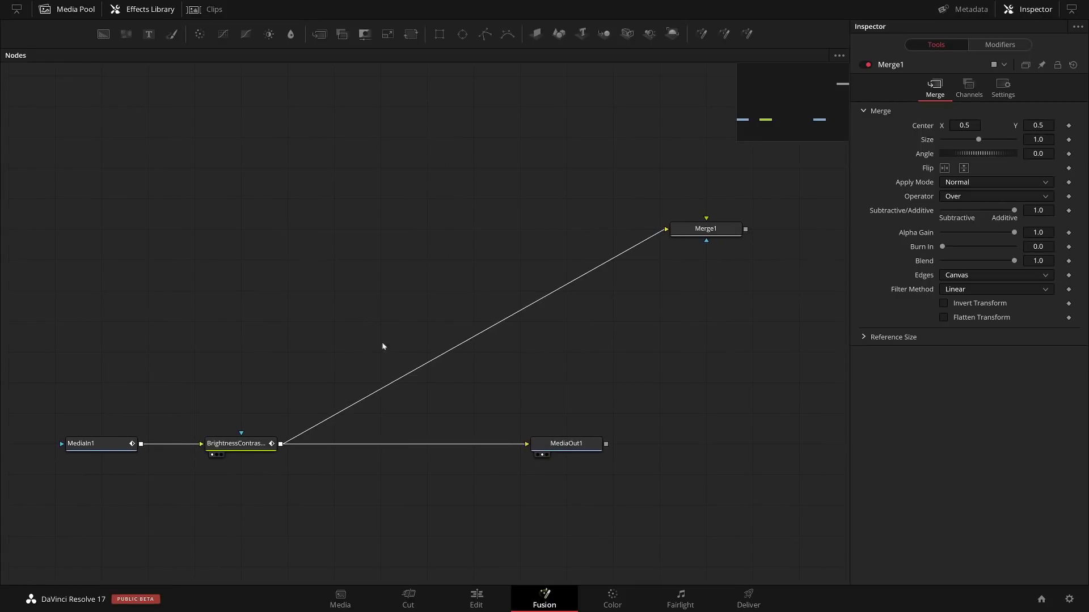
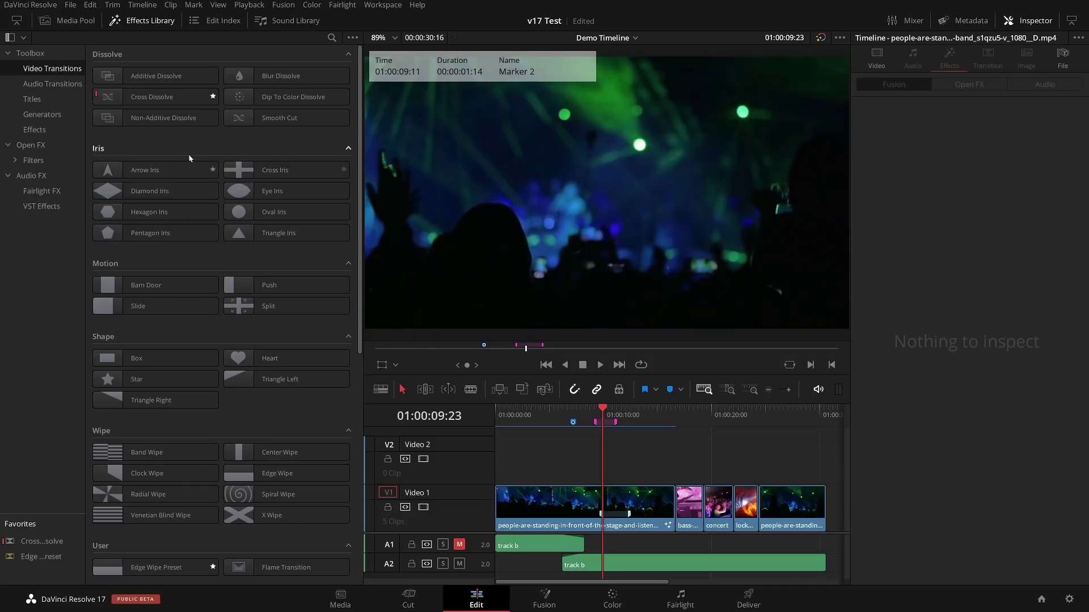
Browse the Fusion titles available in the Edit page's effects library.
click(34, 100)
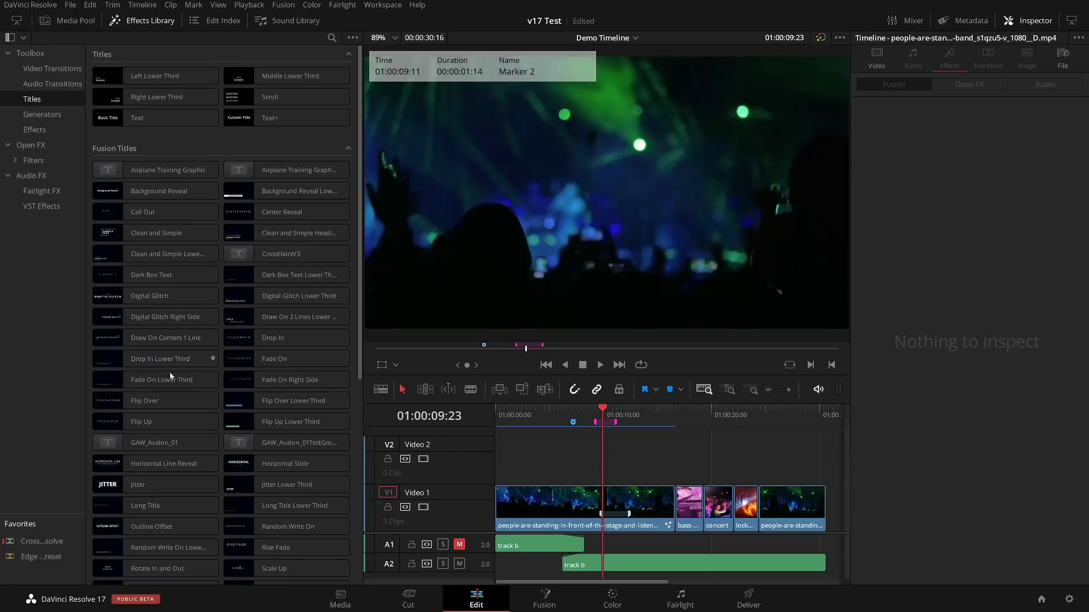
scroll(173, 369, down, 3)
scroll(203, 324, down, 3)
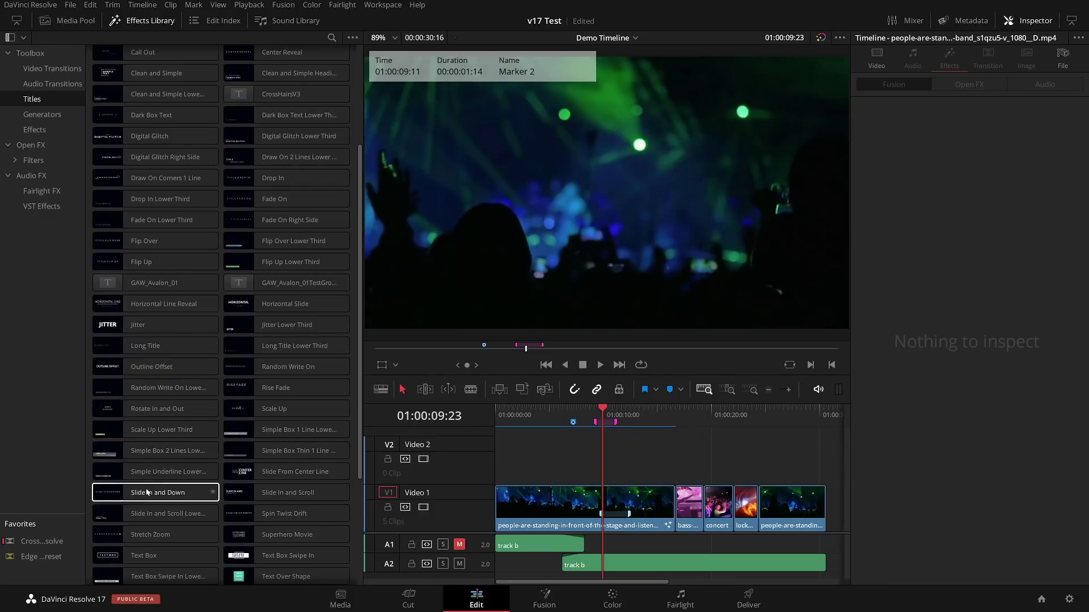
scroll(175, 499, down, 6)
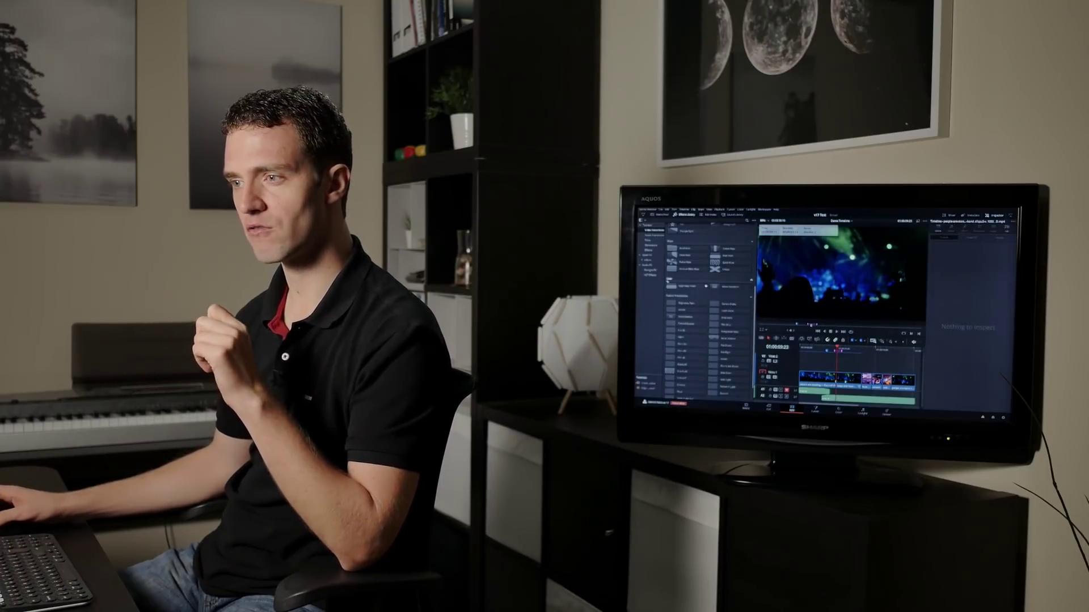
Apply the Binoculars Fusion effect to the first clip on Video 1 and save the project.
click(648, 250)
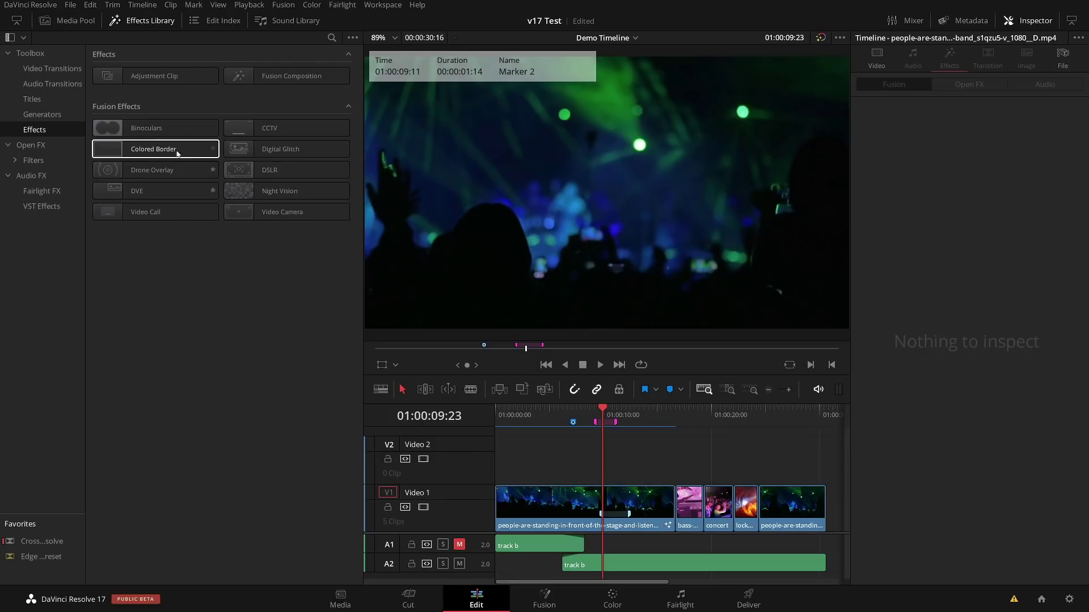
drag(151, 127, 591, 510)
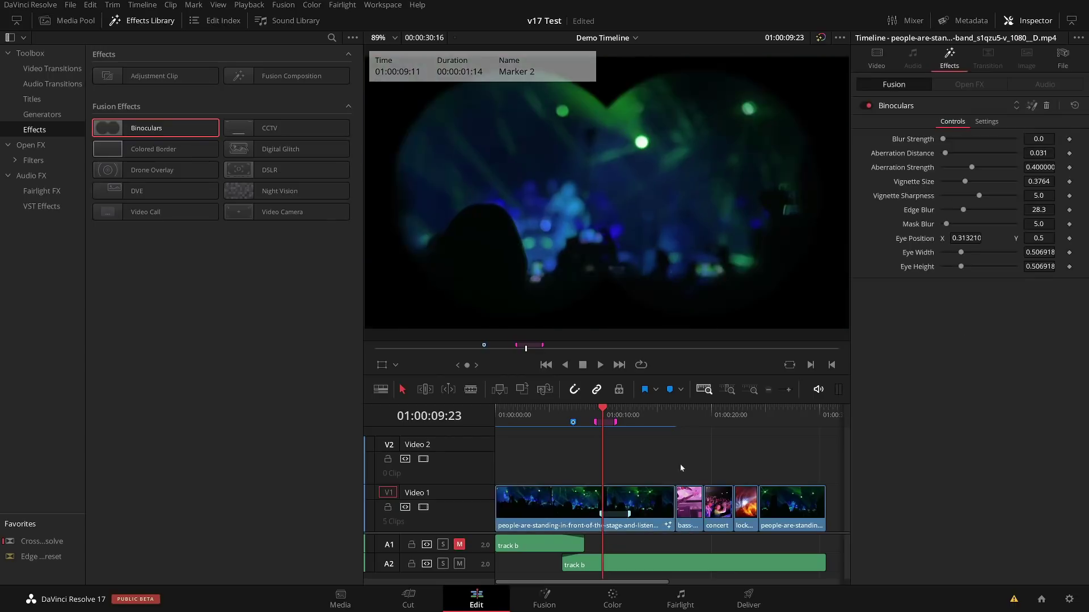
key(ctrl+s)
click(879, 59)
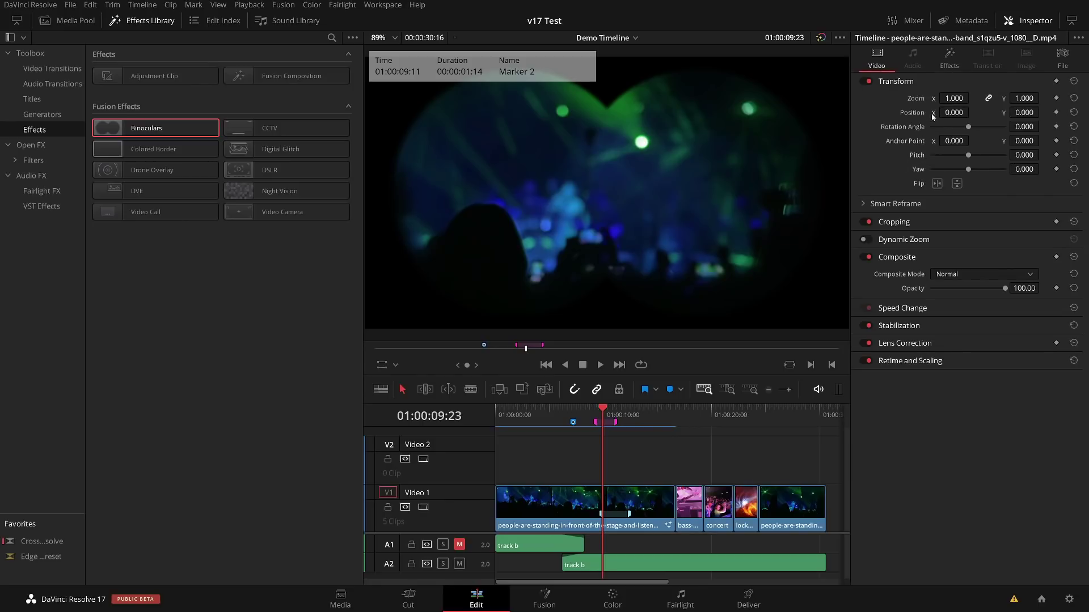
click(950, 60)
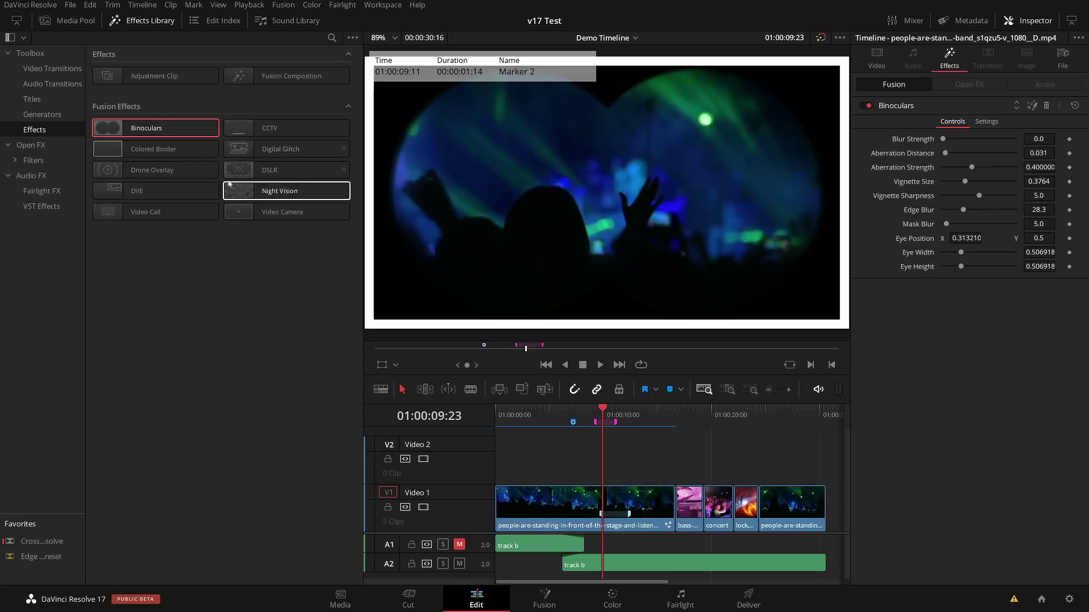
Try to apply the CCTV Fusion effect to the first clip on Video 1.
drag(249, 130, 602, 501)
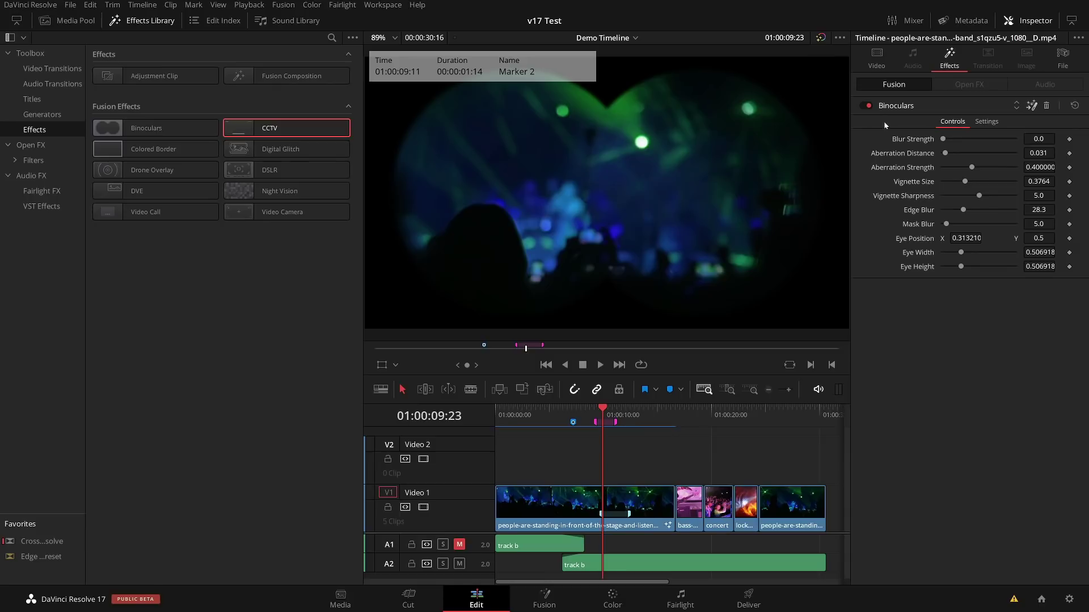
Open the Binoculars effect in the Fusion page and space out its nodes, placing Binoculars above the line between MediaIn1 and MediaOut1.
key(shift+5)
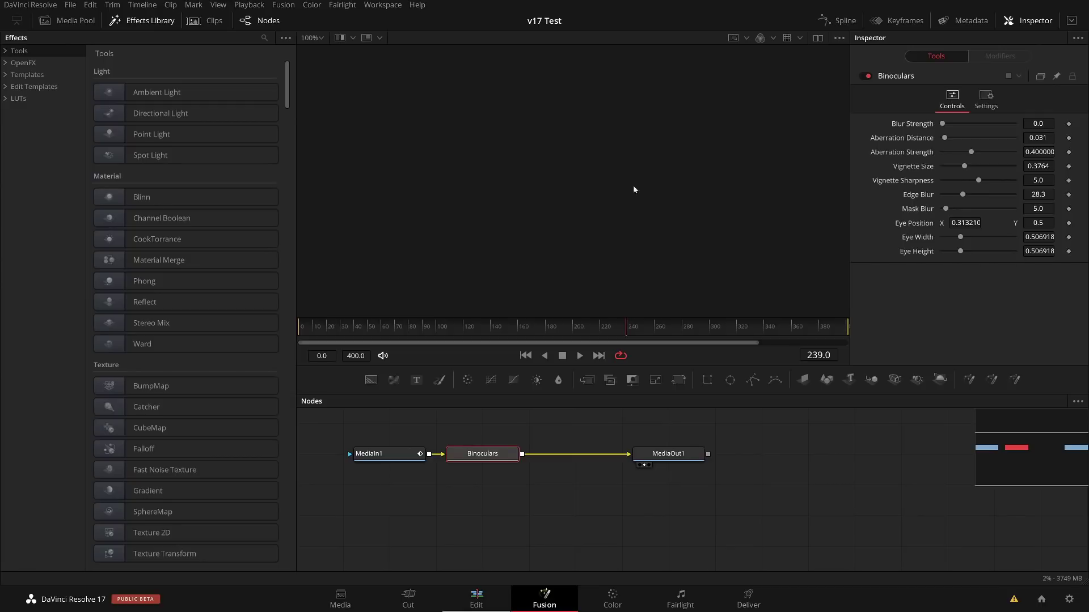
drag(613, 497, 654, 511)
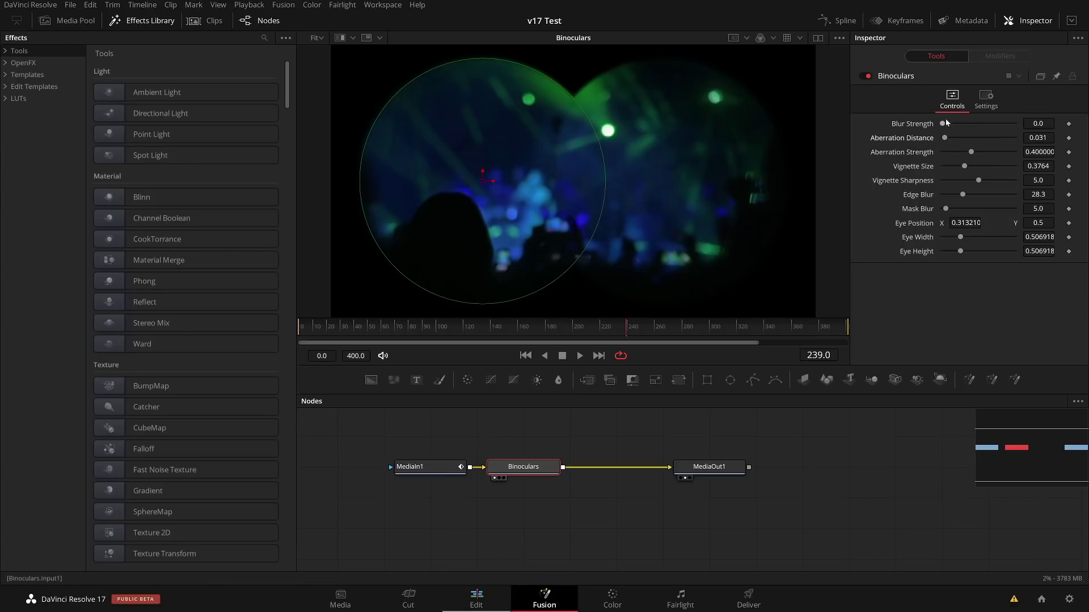
drag(431, 466, 338, 467)
drag(539, 472, 492, 471)
click(492, 472)
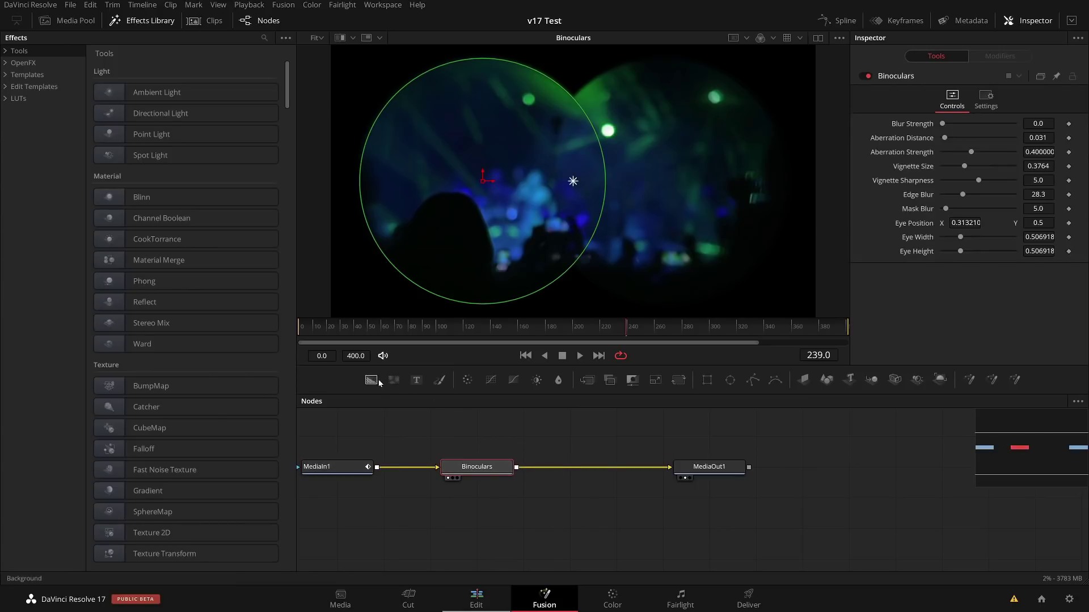
drag(476, 467, 477, 435)
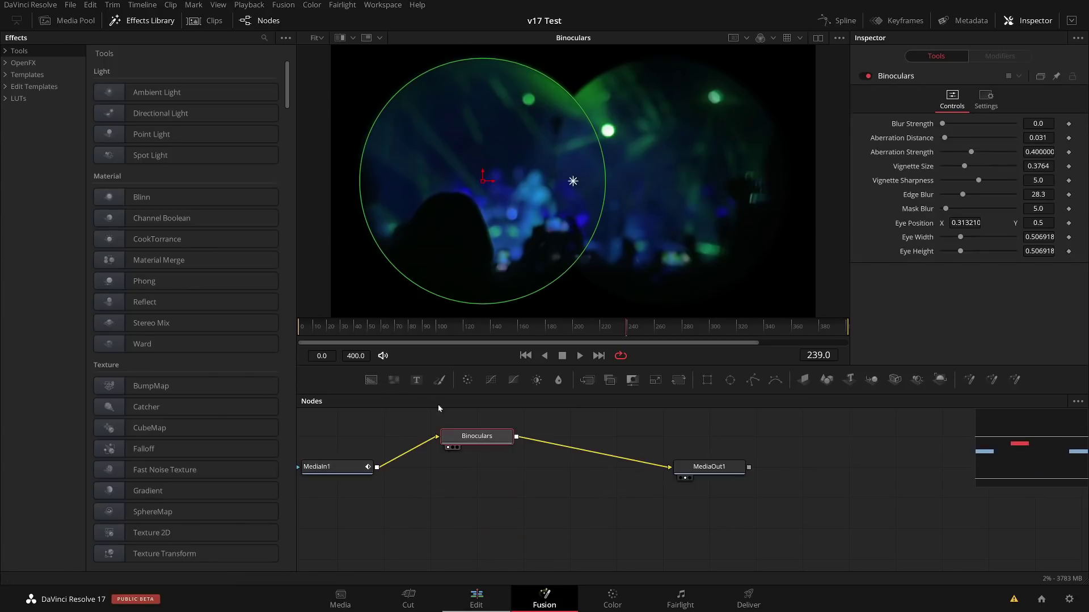
click(779, 478)
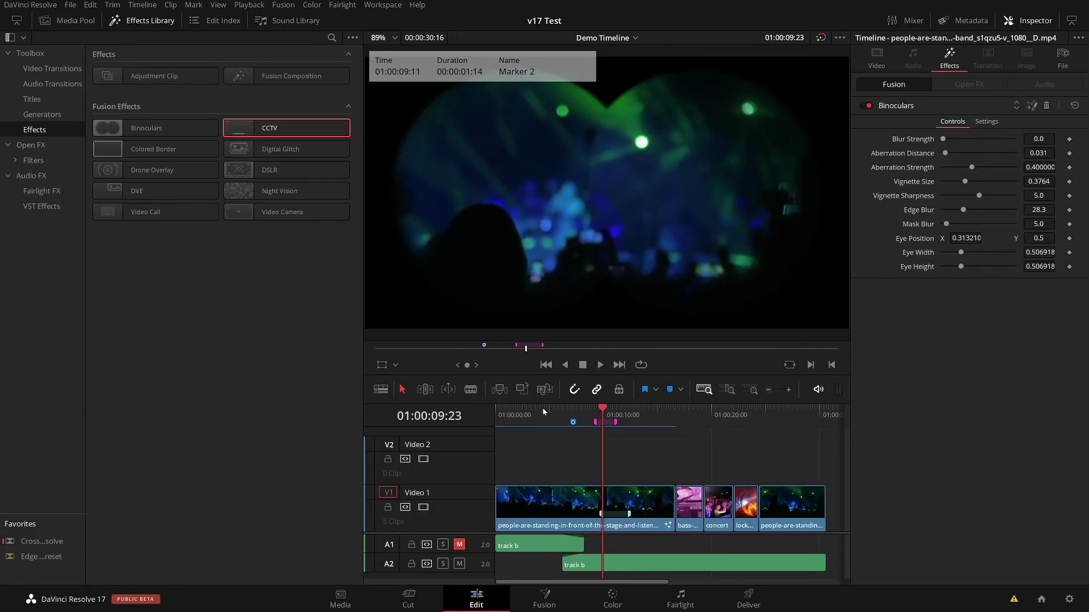
Delete the Binoculars effect from the first clip with the playhead at 01:00:04:09 and switch to the Fusion page.
click(543, 413)
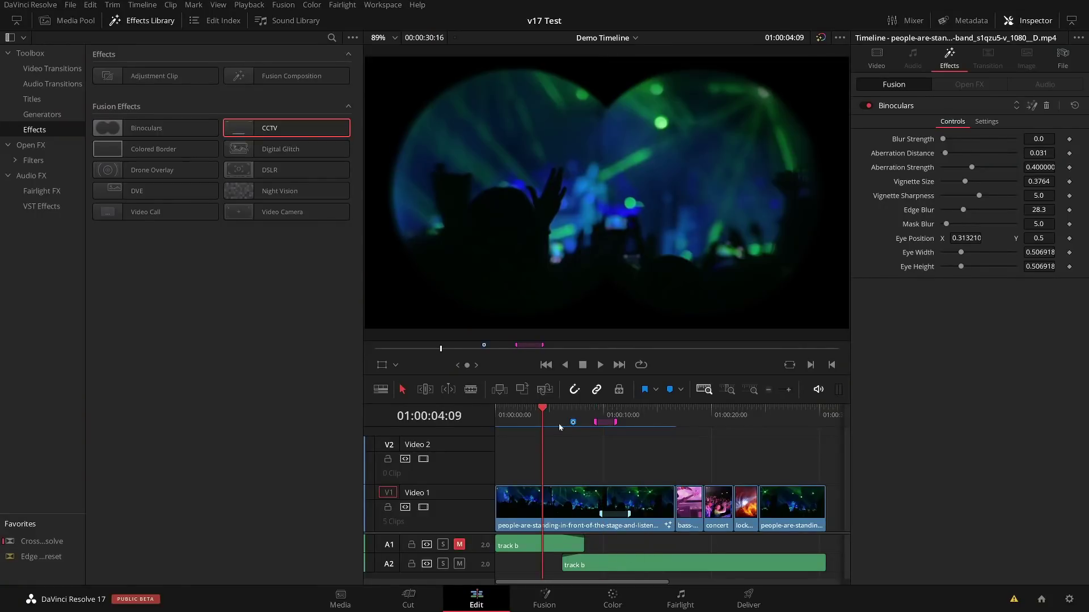
click(1046, 106)
click(547, 601)
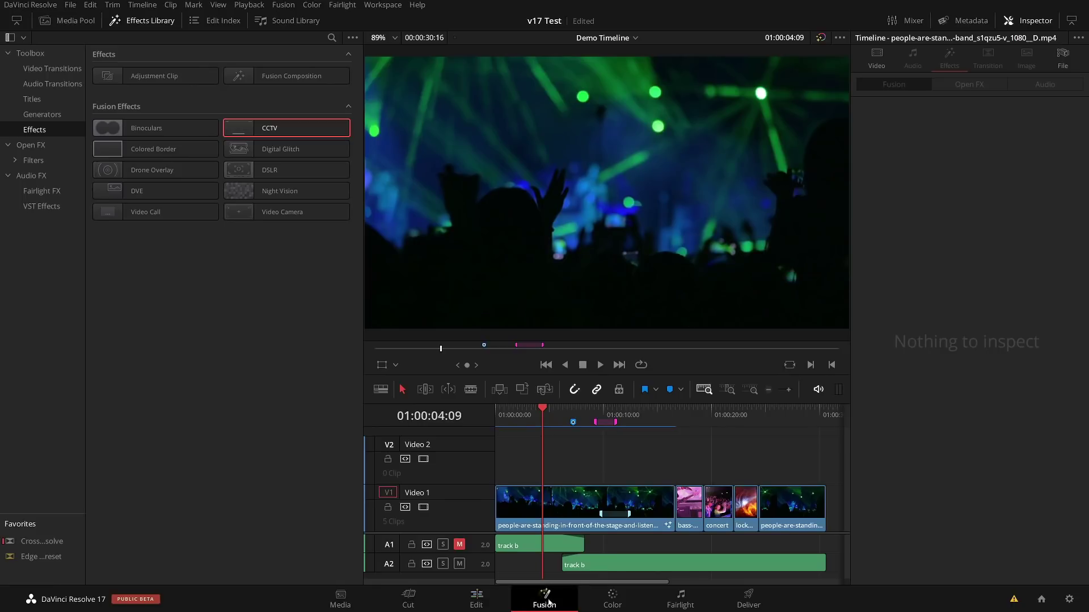
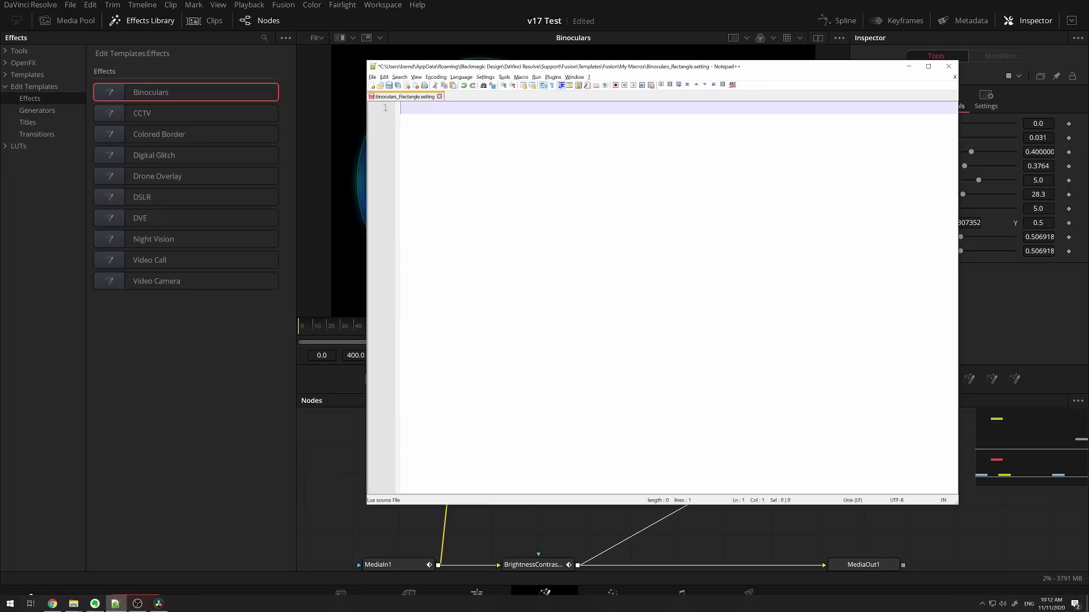
Replace Macro with Group on line 3 of Binoculars_Rectangle.setting so the line reads "Binoculars = GroupOperator {".
scroll(664, 298, up, 20)
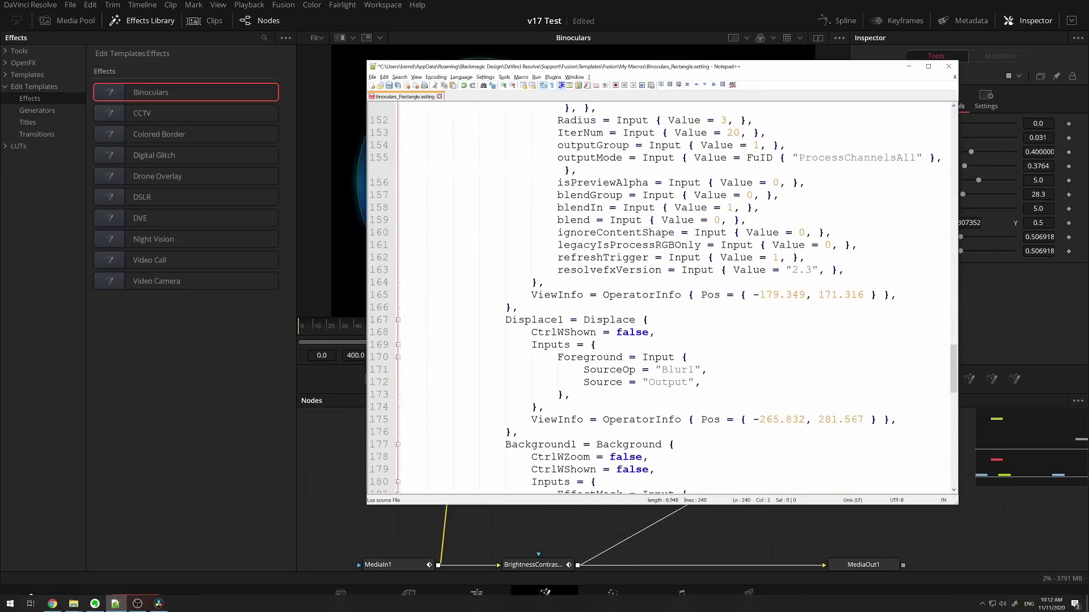
scroll(663, 298, up, 20)
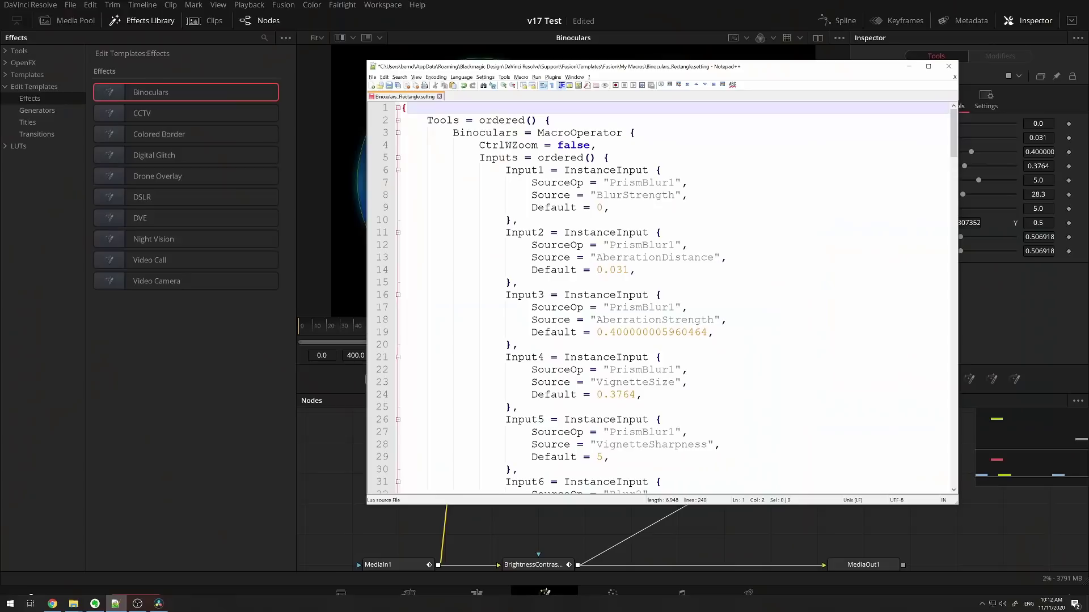
click(570, 132)
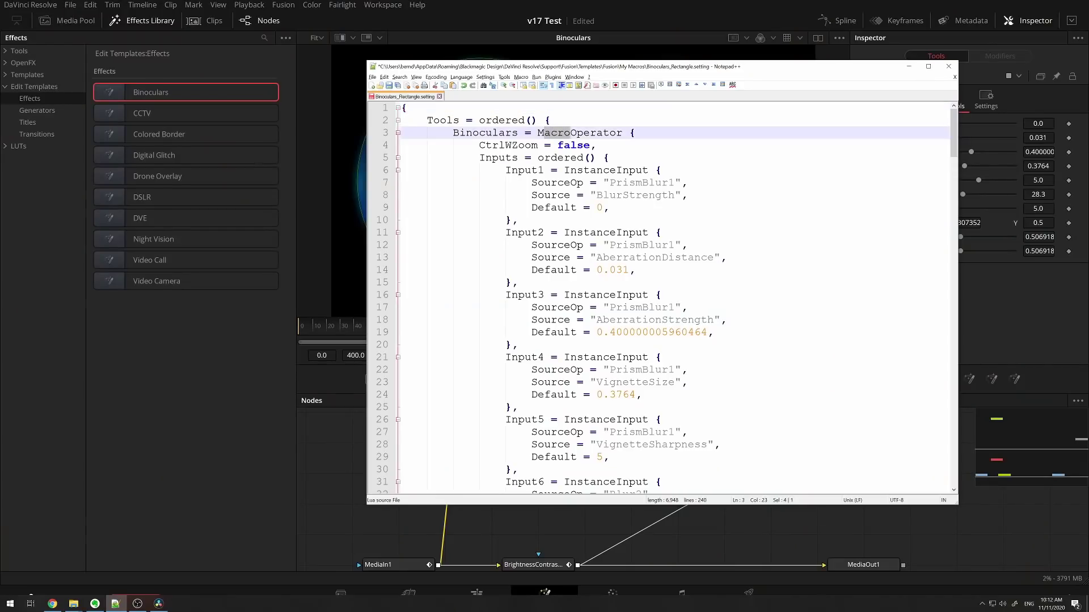
text(Group)
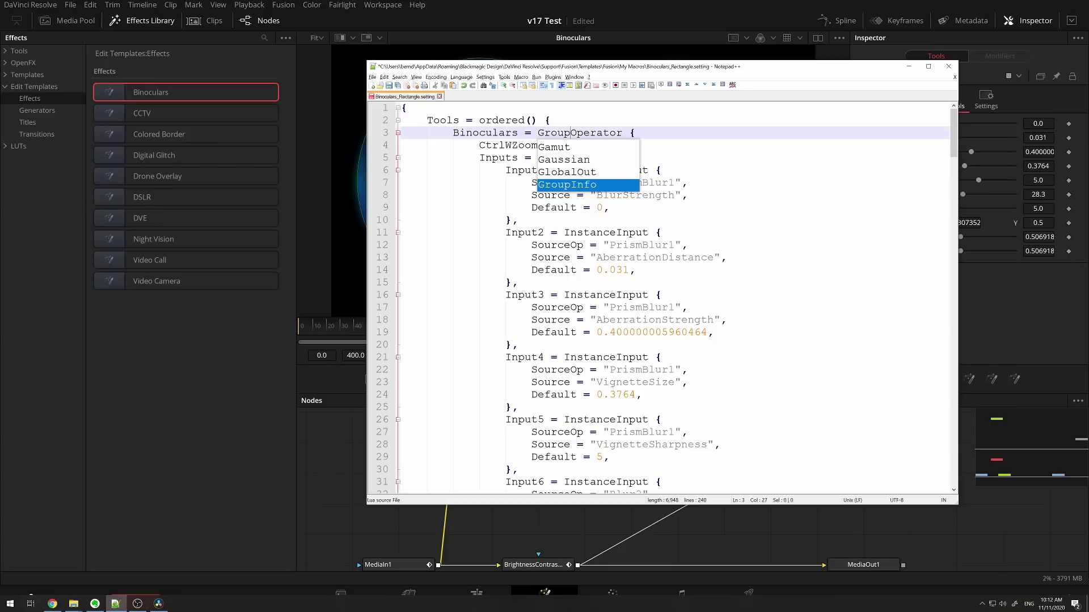
click(609, 158)
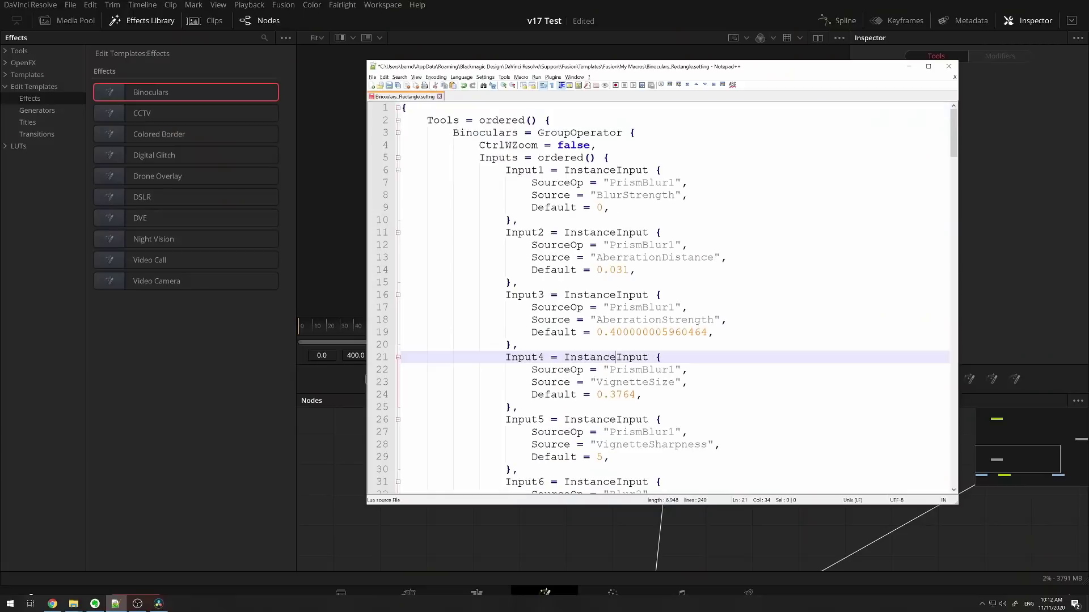
Copy the entire edited settings code and paste it into the Fusion node graph in DaVinci Resolve.
key(ctrl+a)
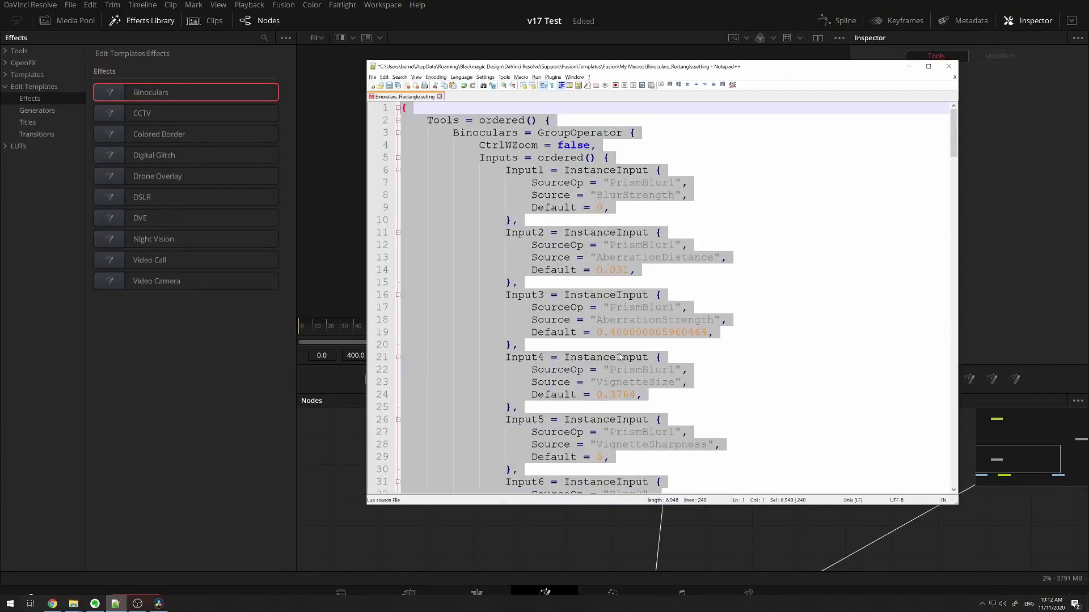
click(300, 546)
key(ctrl+v)
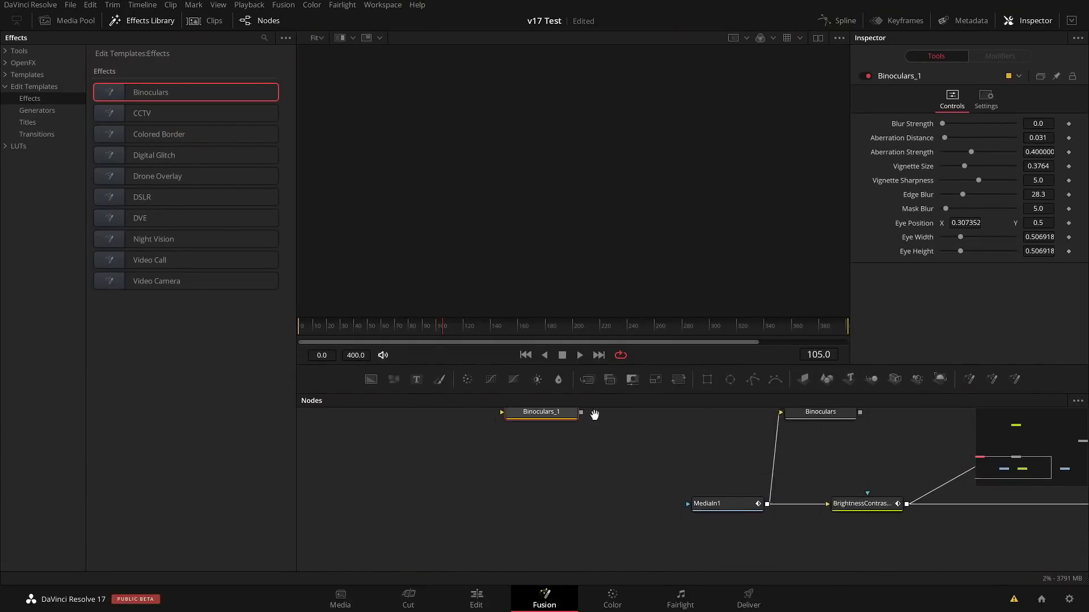
drag(717, 527, 513, 437)
drag(607, 425, 526, 534)
Open the pasted Binoculars_1 group, enlarge the node graph area and add a Rectangle mask node inside the group.
drag(413, 547, 643, 423)
double_click(643, 424)
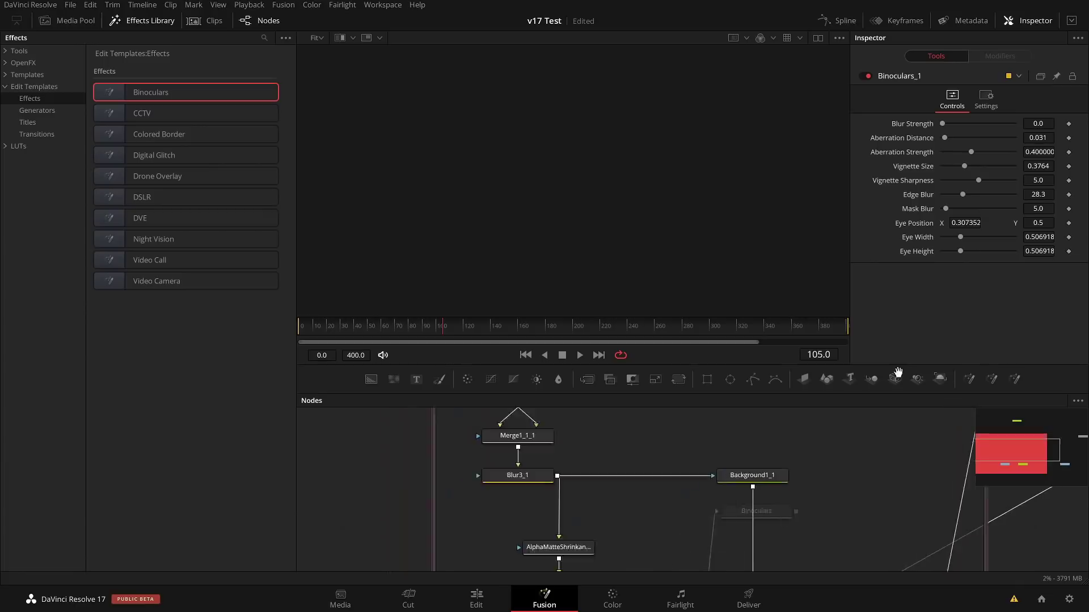
drag(799, 501, 615, 420)
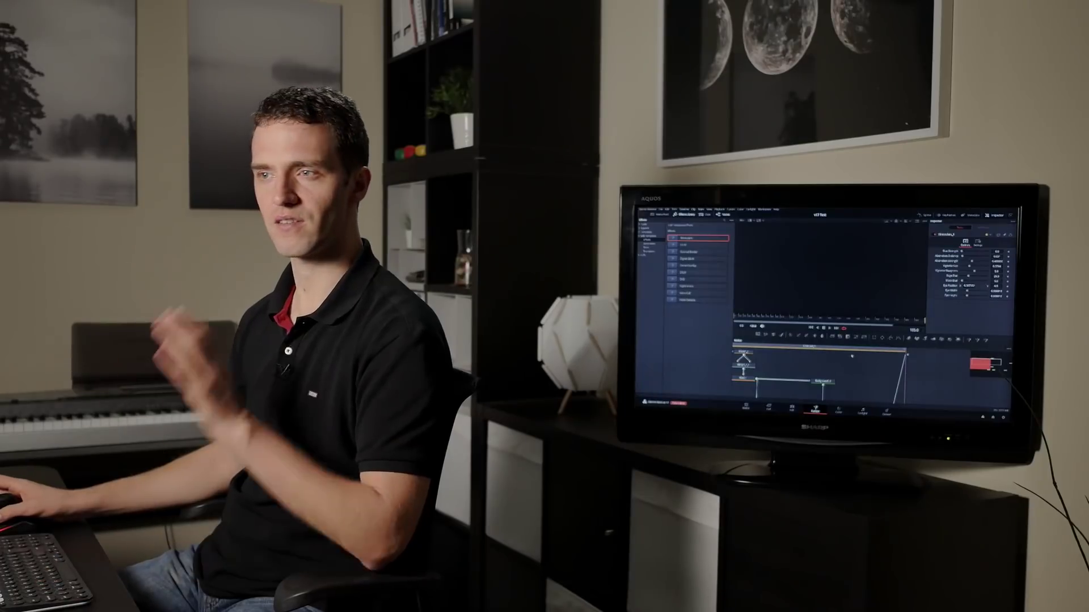
drag(852, 356, 925, 360)
drag(859, 341, 855, 301)
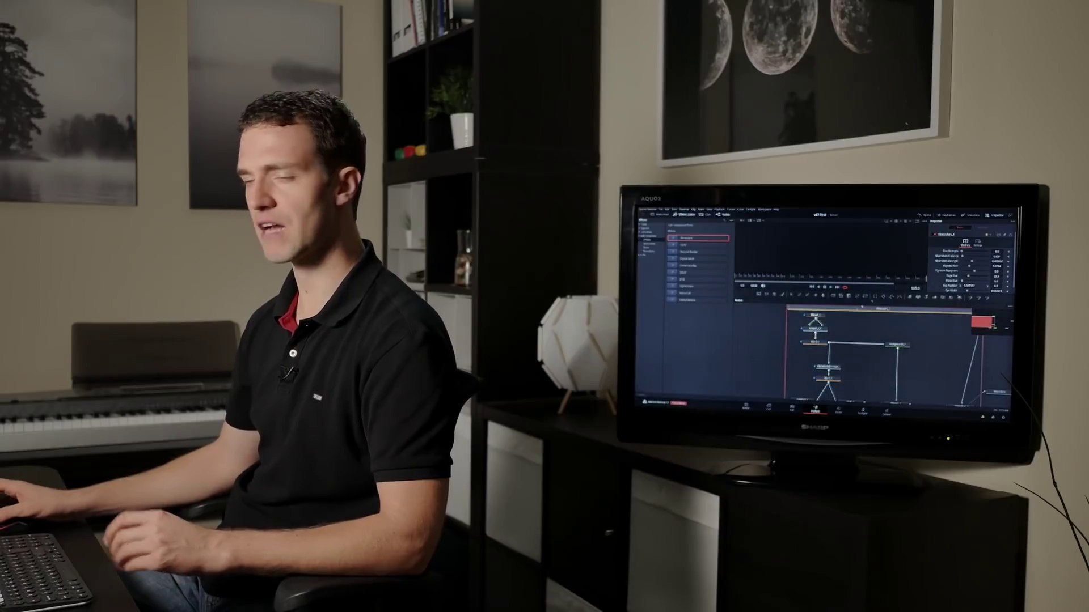
drag(847, 318, 845, 335)
click(845, 336)
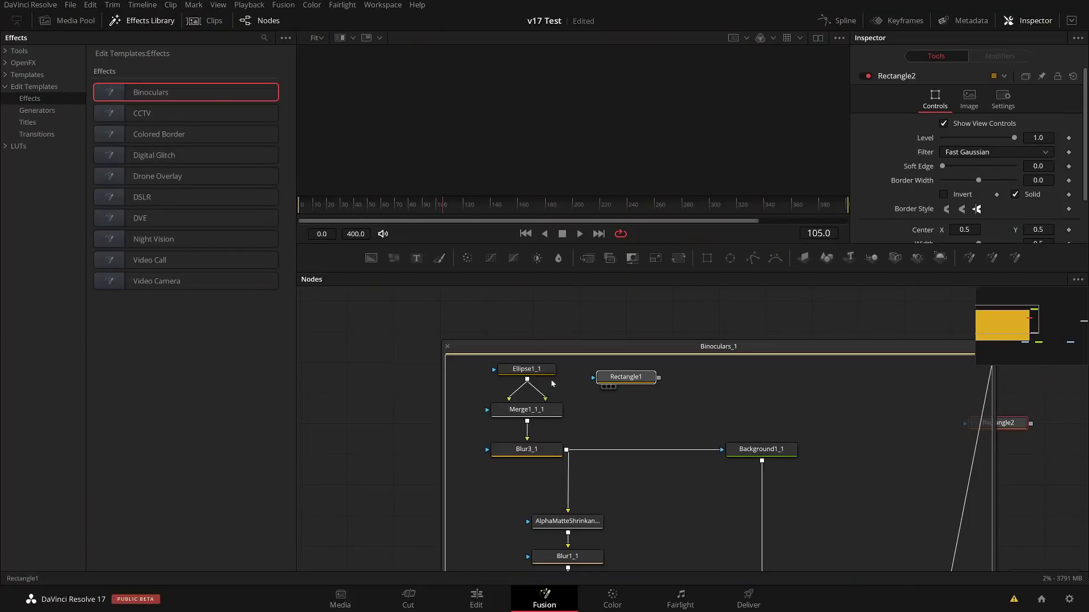
Delete the Ellipse1_1 node and connect Rectangle1 to the background input of Merge1_1_1.
click(526, 369)
key(Delete)
drag(658, 379, 517, 414)
drag(860, 458, 693, 311)
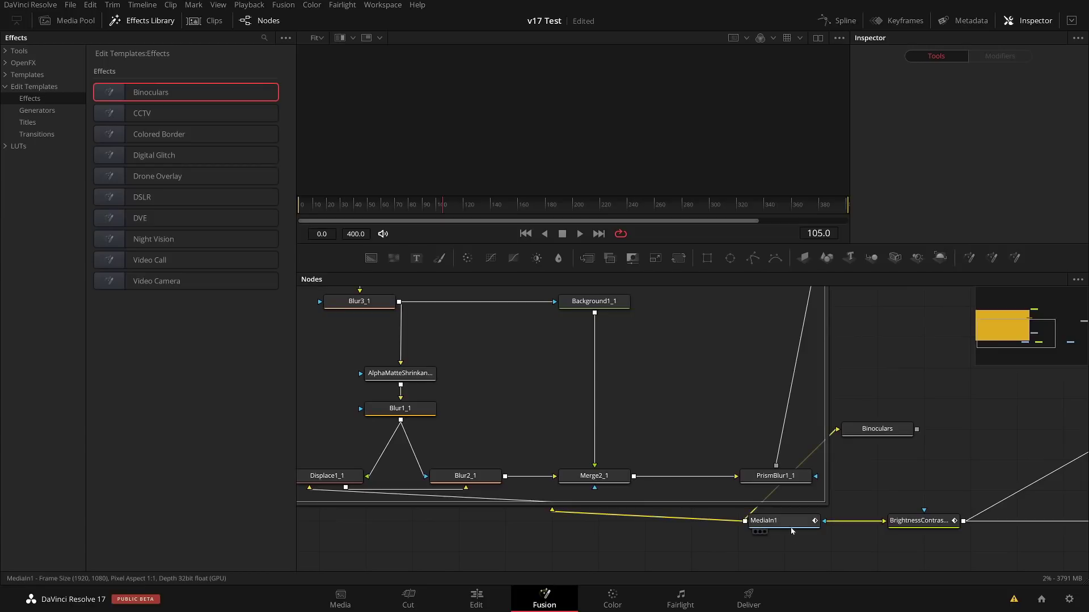
scroll(731, 453, up, 3)
scroll(639, 293, up, 1)
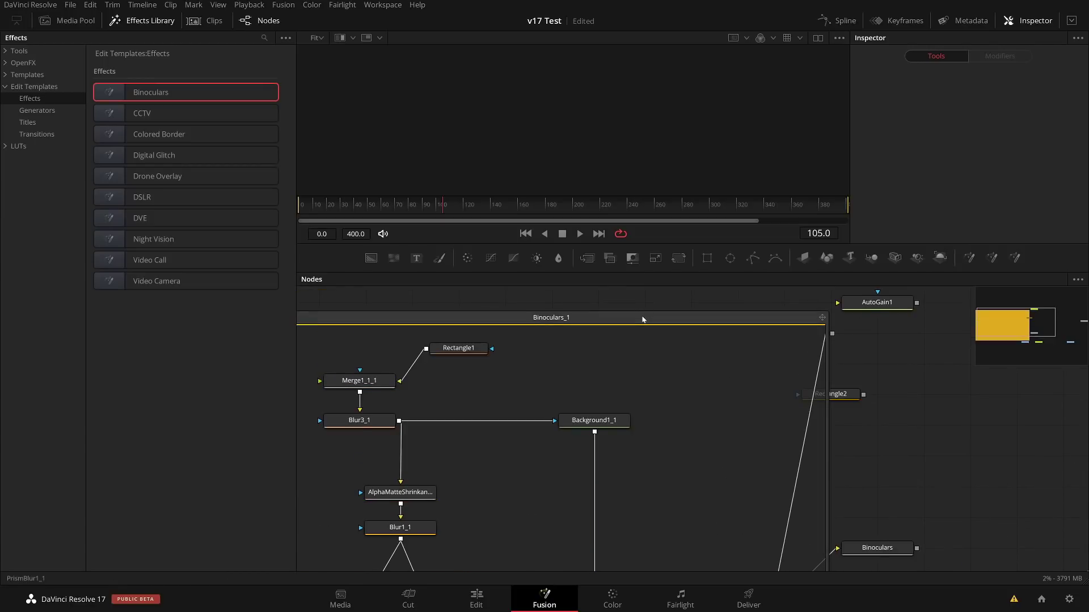
Show Binoculars_1 in the viewer and move its eye position to about X 0.113.
click(643, 318)
key(2)
drag(532, 122, 480, 121)
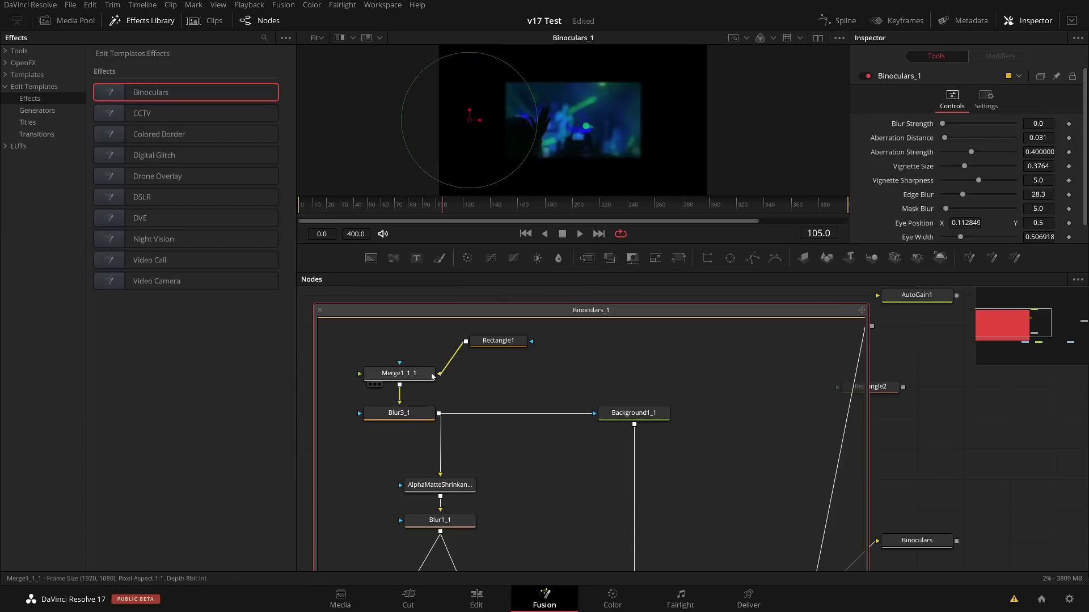
Move Rectangle1's center to about X 0.303 and also connect it to the foreground input of Merge1_1_1.
click(498, 341)
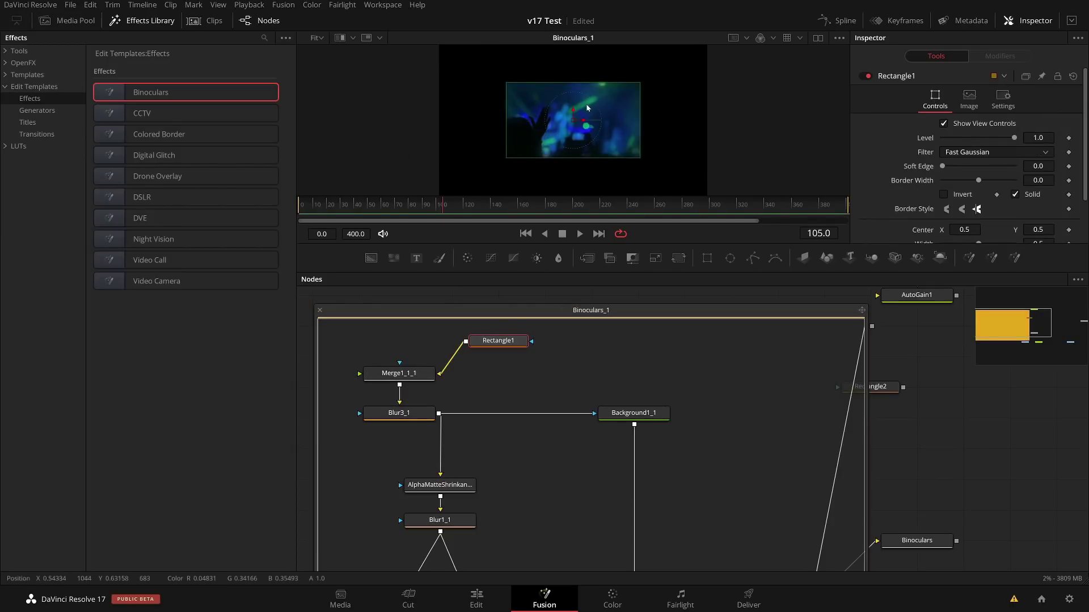
drag(586, 125, 523, 122)
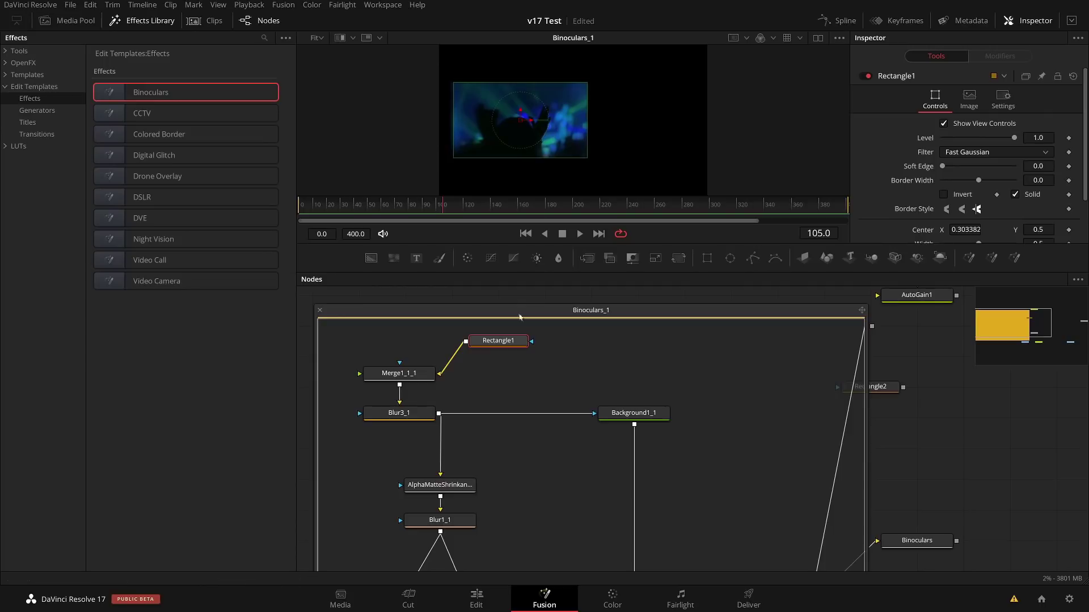
drag(465, 342, 400, 362)
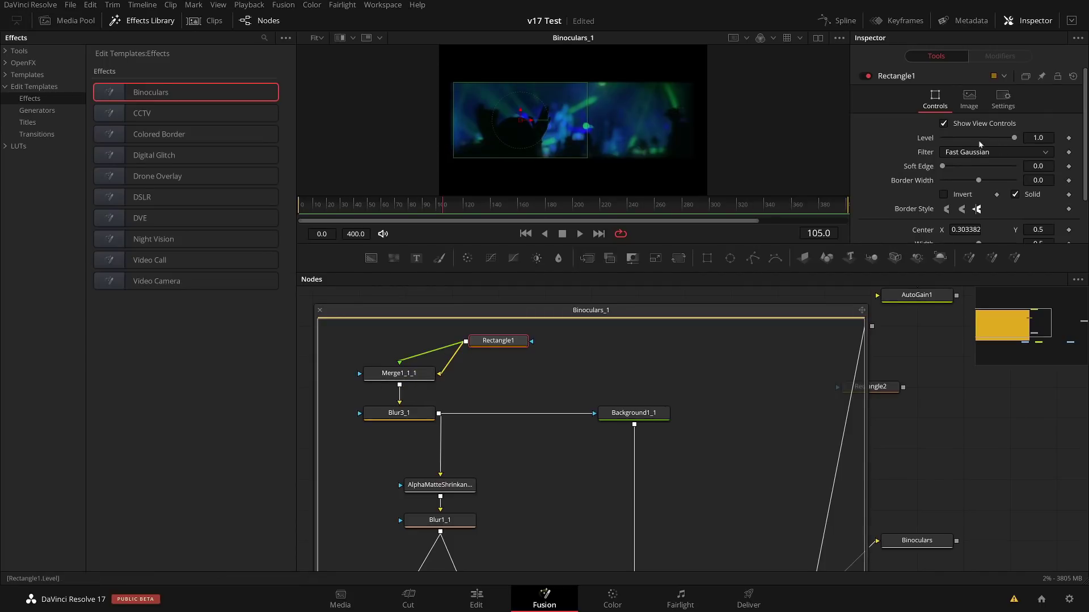
Set Rectangle1's border width to about -0.137 and height to about 0.685, and collapse the Binoculars_1 group.
scroll(921, 163, down, 2)
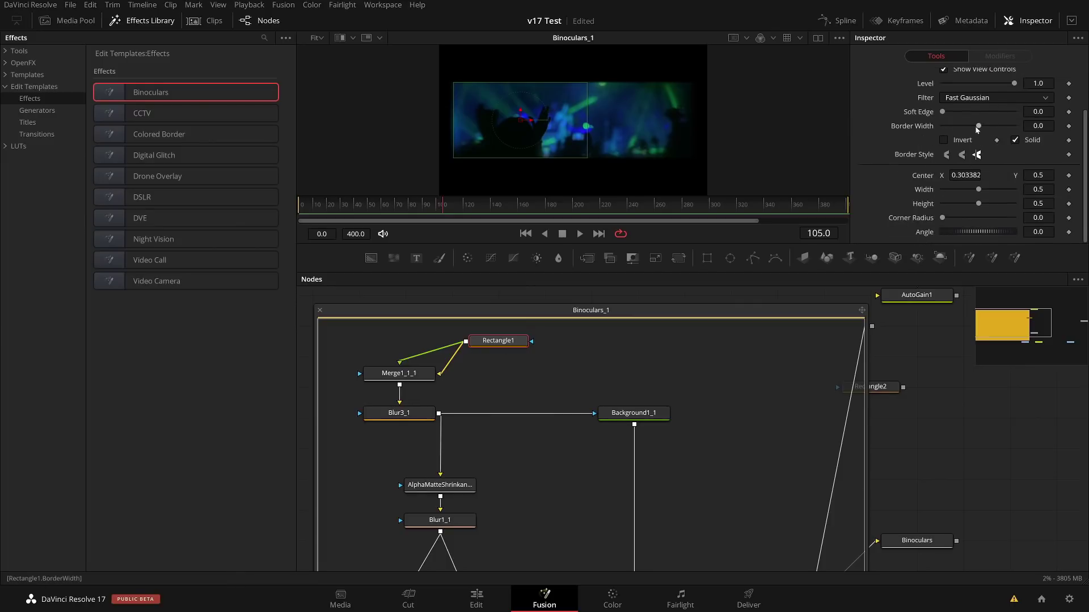
drag(976, 129, 953, 129)
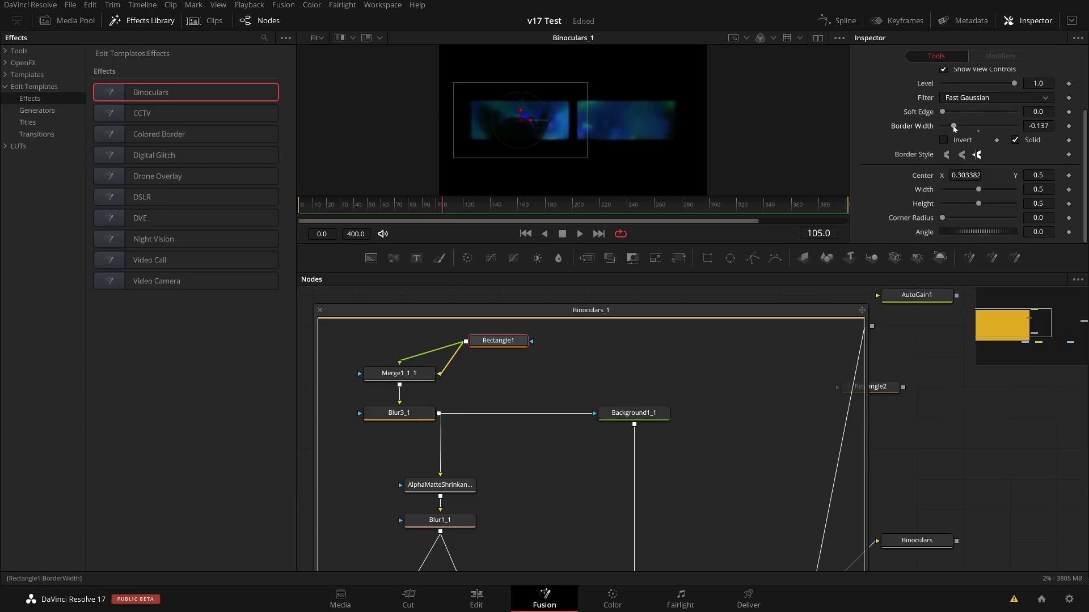
mouse_move(580, 153)
mouse_down()
mouse_move(566, 138)
mouse_move(561, 148)
mouse_up()
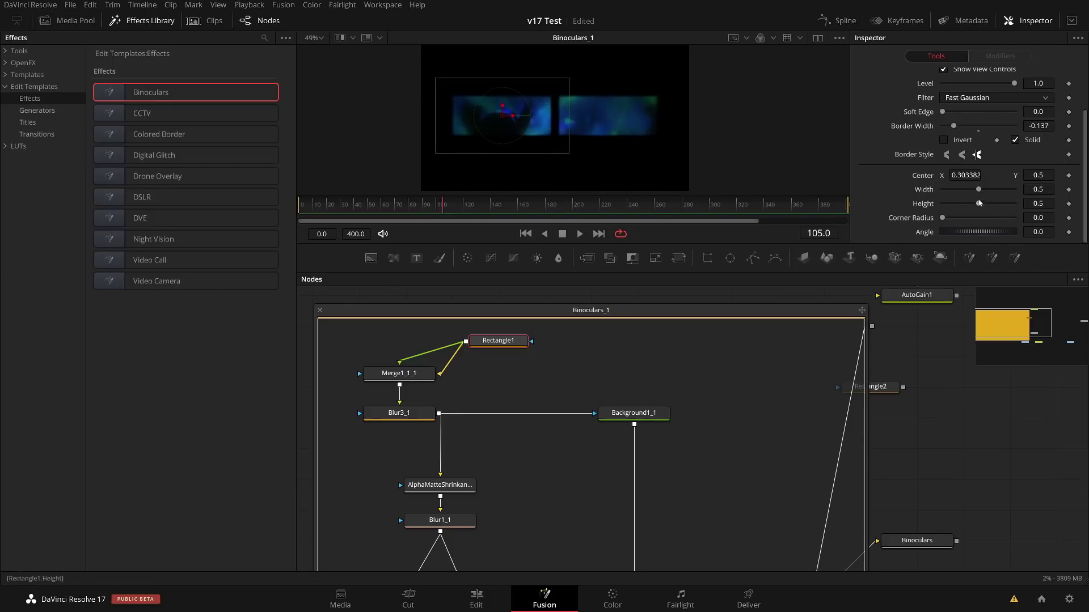
drag(977, 201, 992, 200)
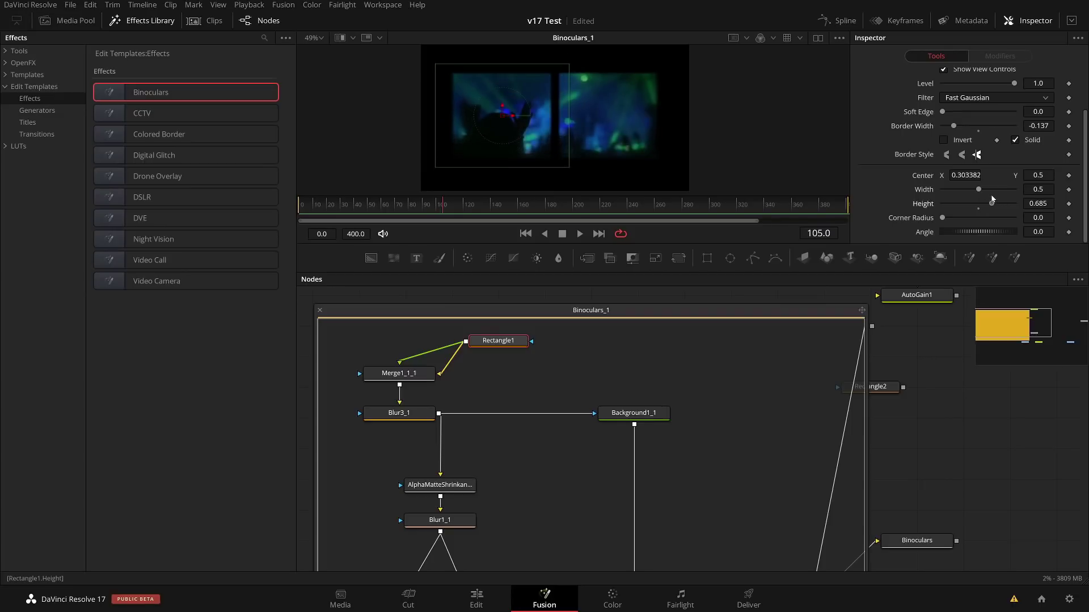
click(319, 310)
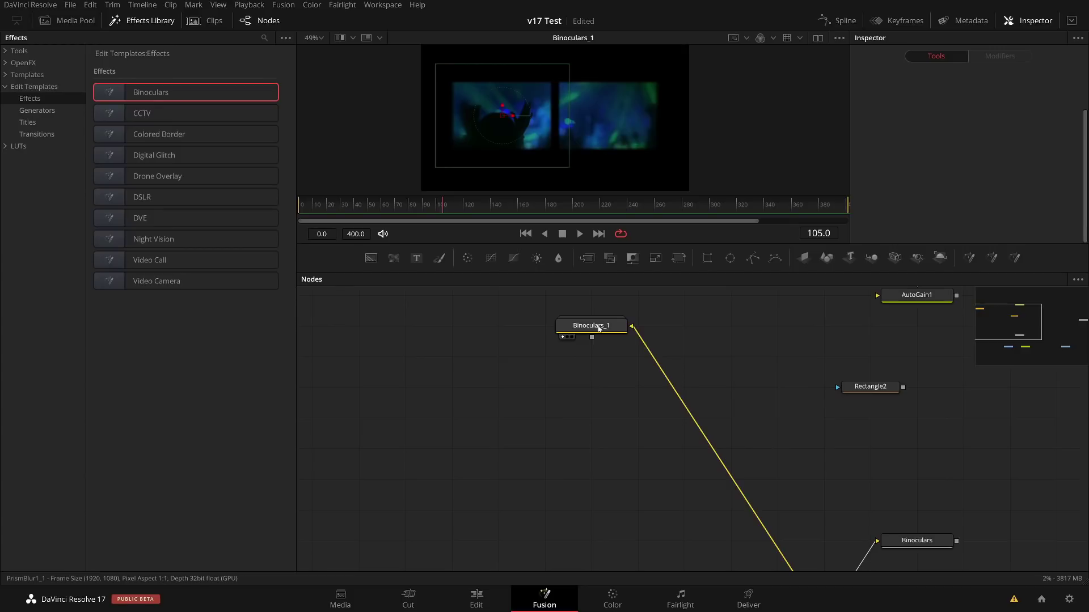
Examine the macro creation options for the collapsed Binoculars_1 group and for all nodes selected inside it, and collapse the group again.
click(599, 328)
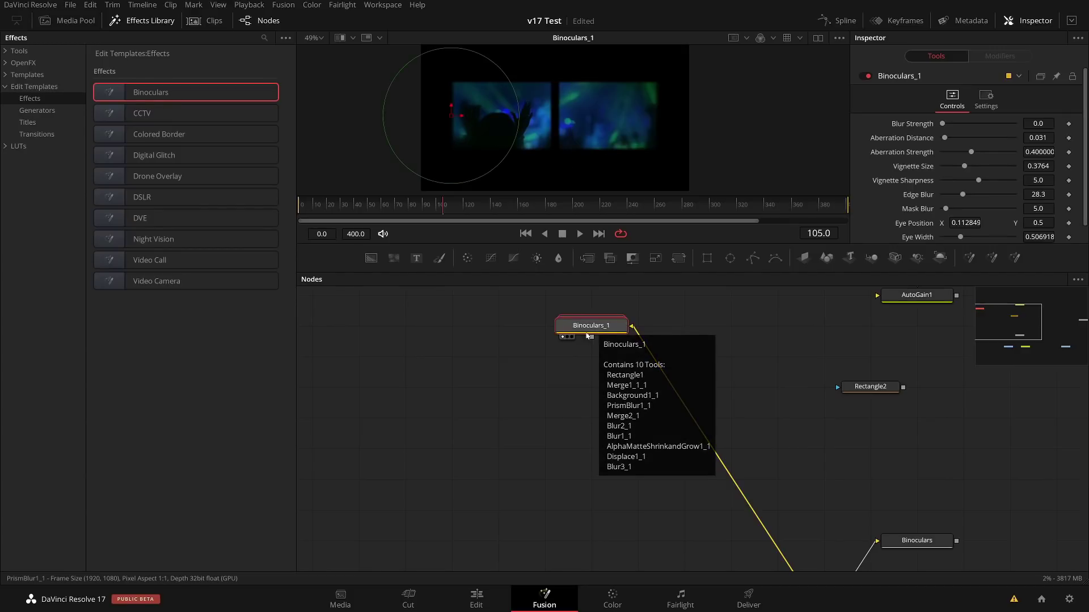
right_click(598, 327)
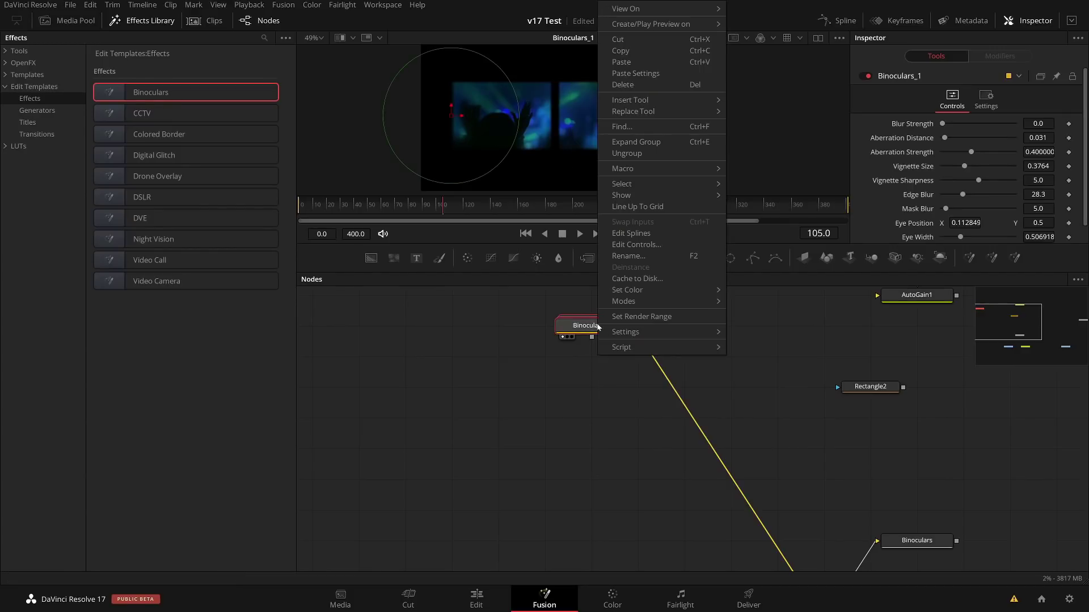
mouse_move(639, 171)
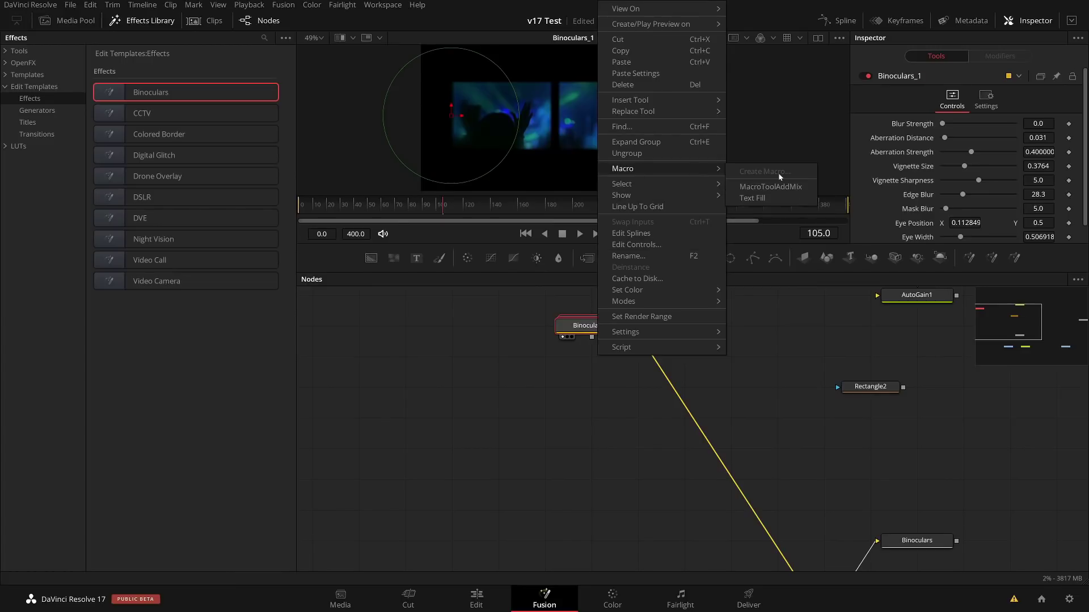
click(566, 336)
drag(361, 333, 757, 556)
right_click(494, 347)
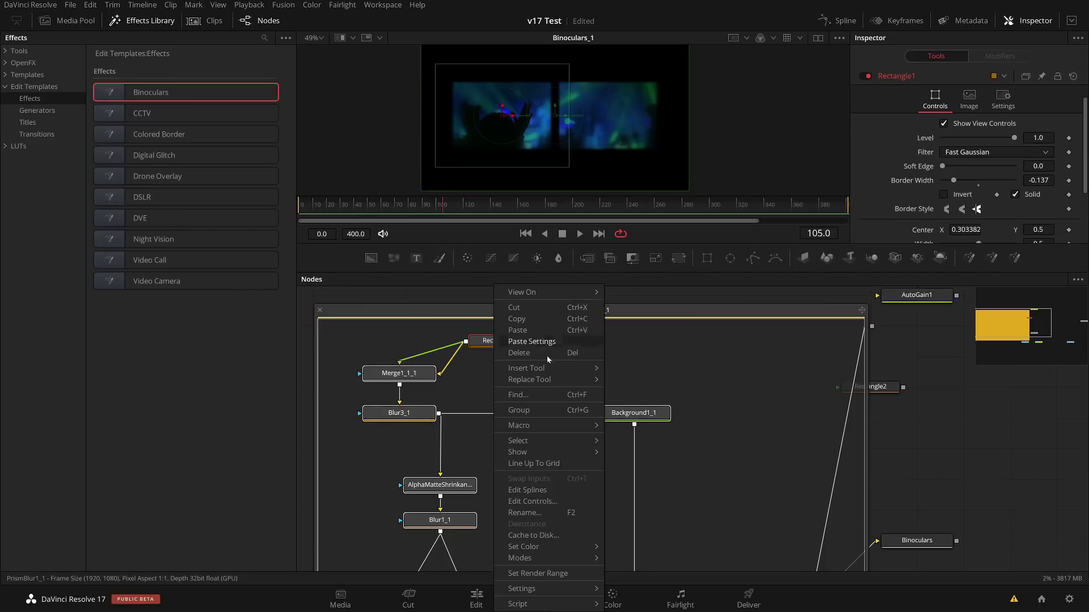
mouse_move(545, 441)
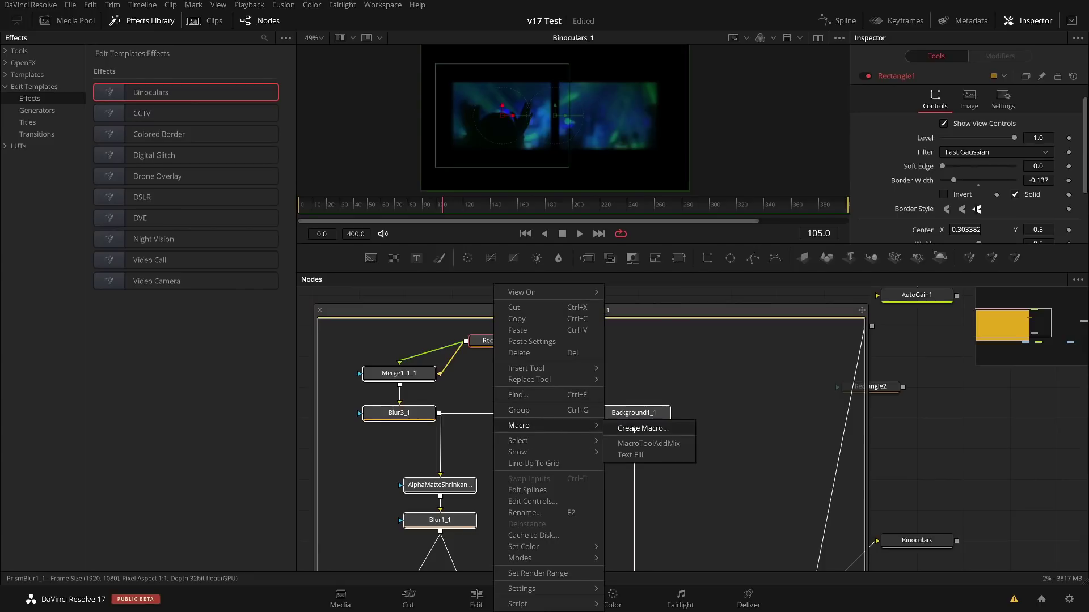
click(624, 429)
click(321, 311)
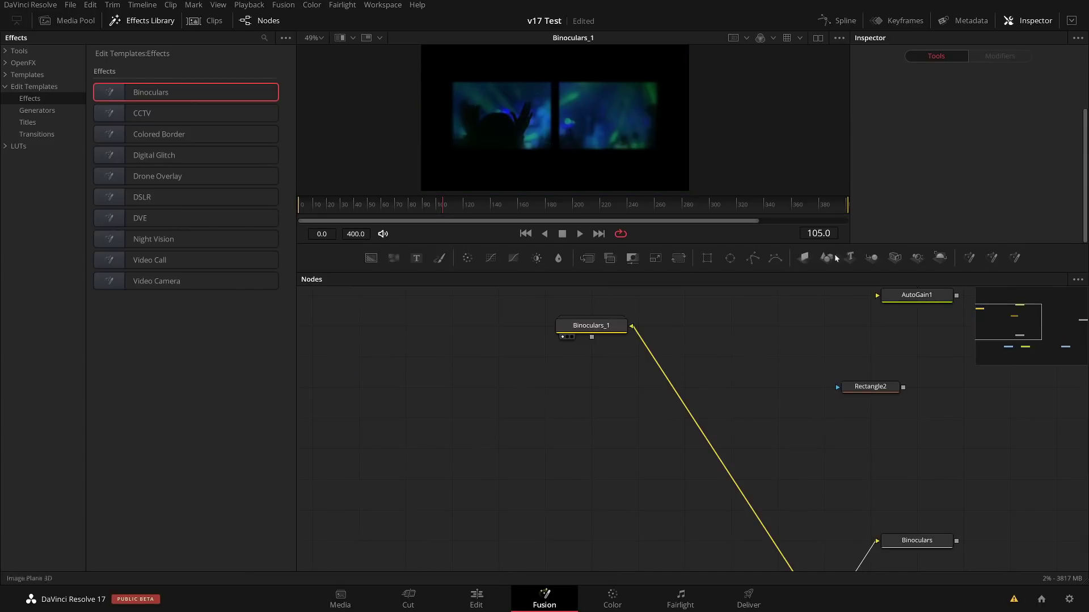
Open the dialog for saving the Binoculars_1 group's settings as a file.
click(592, 327)
right_click(593, 327)
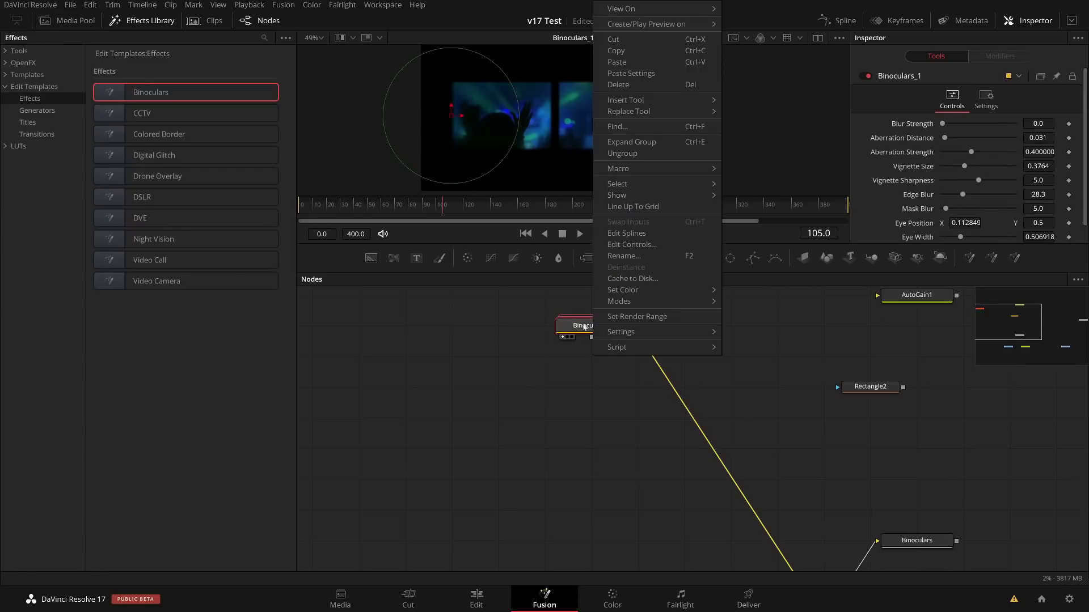
mouse_move(624, 333)
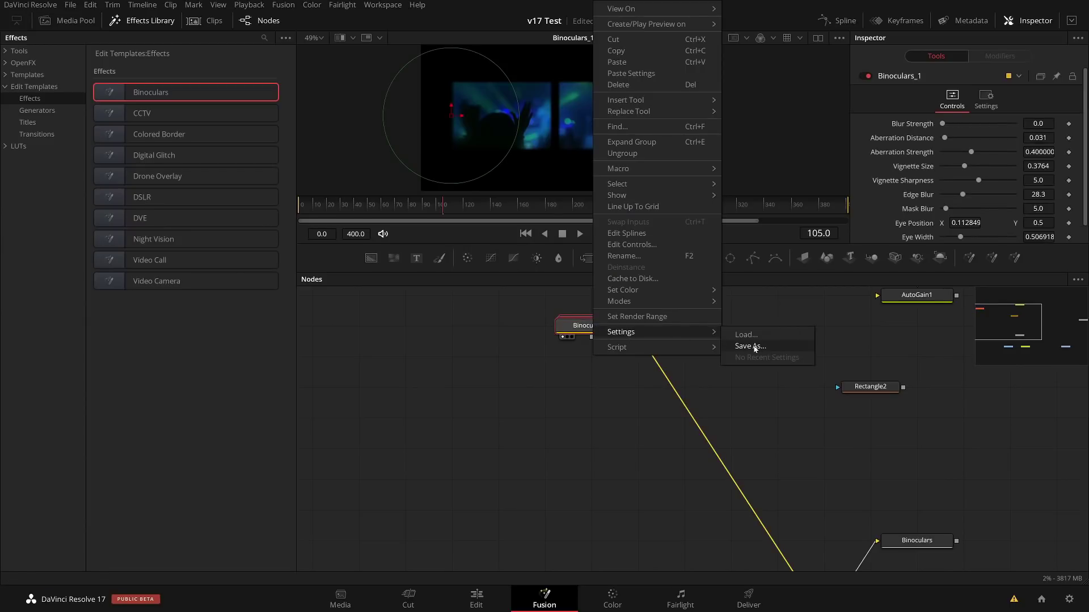
click(754, 345)
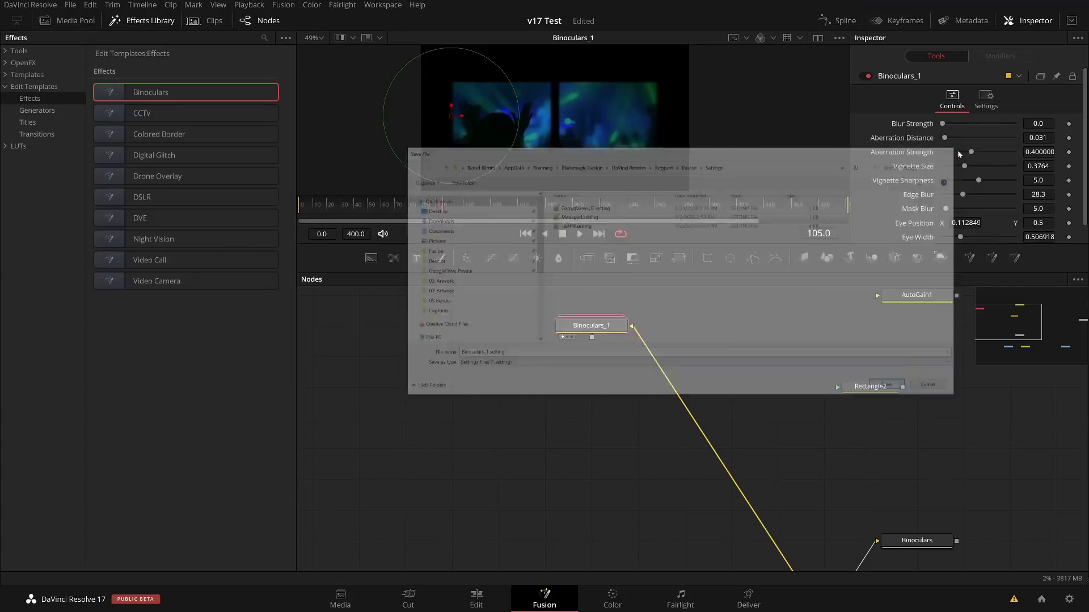
Show the folder of the Edit effects templates in File Explorer.
click(42, 113)
click(42, 102)
click(284, 38)
click(233, 53)
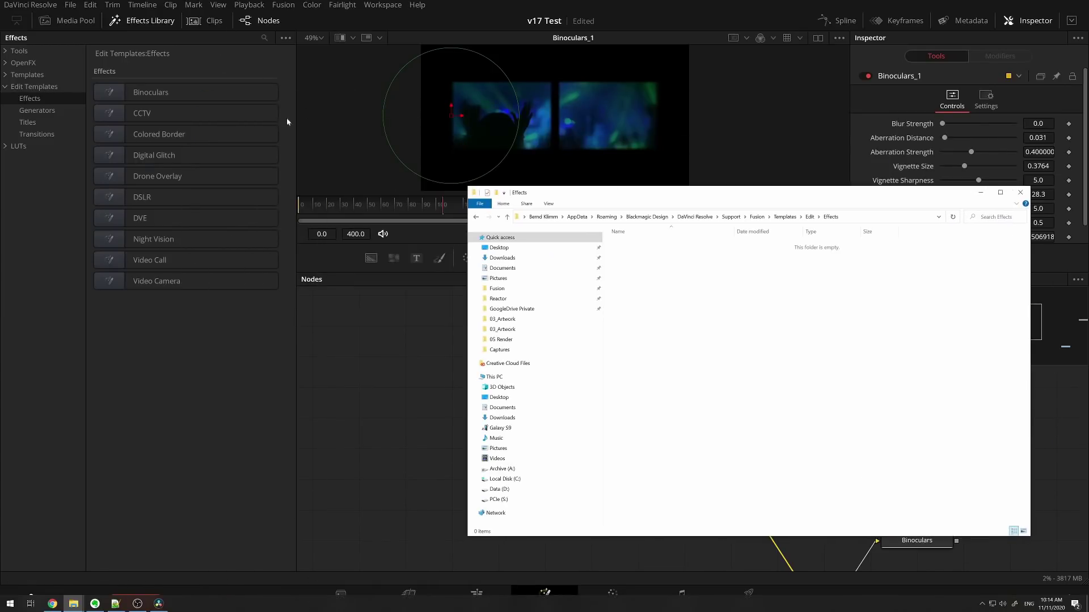
click(284, 38)
click(169, 347)
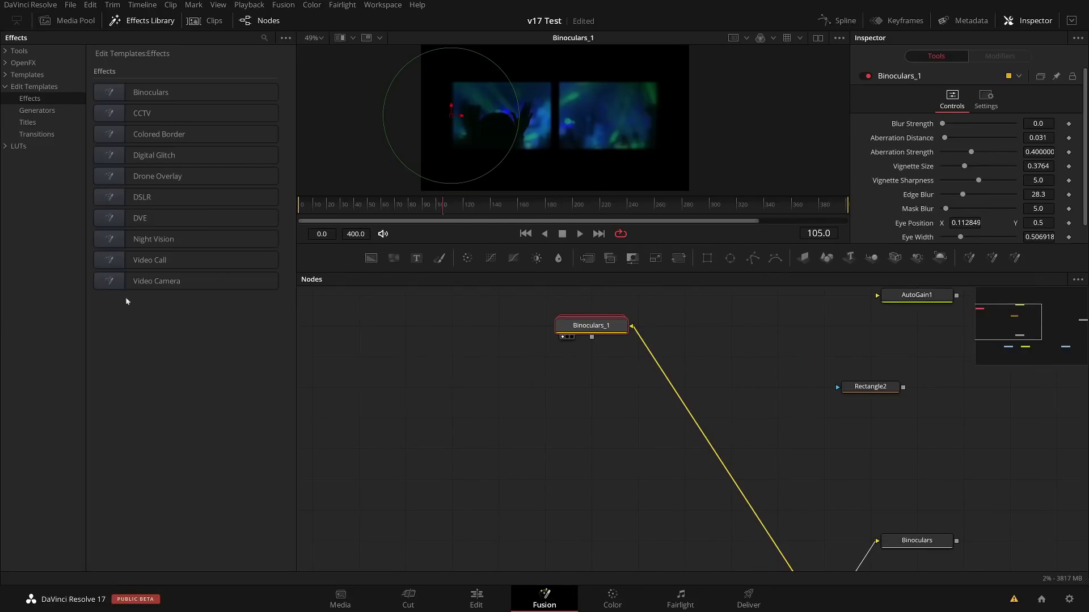
key(alt+Tab)
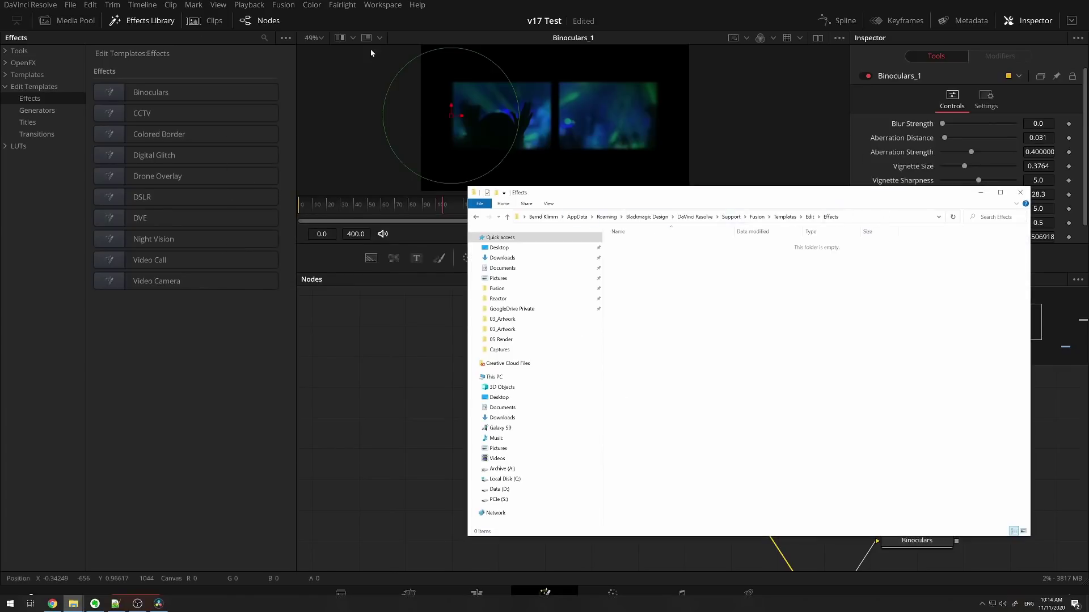
Copy the full path of the Edit effects templates folder and close its File Explorer window.
key(alt+Tab)
key(alt+Tab)
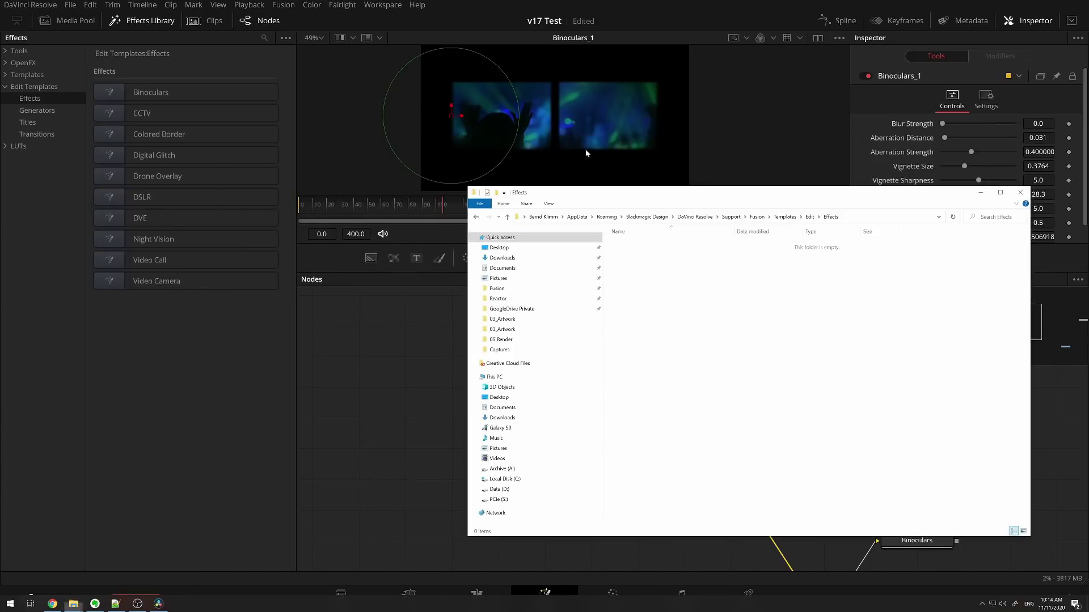
click(871, 216)
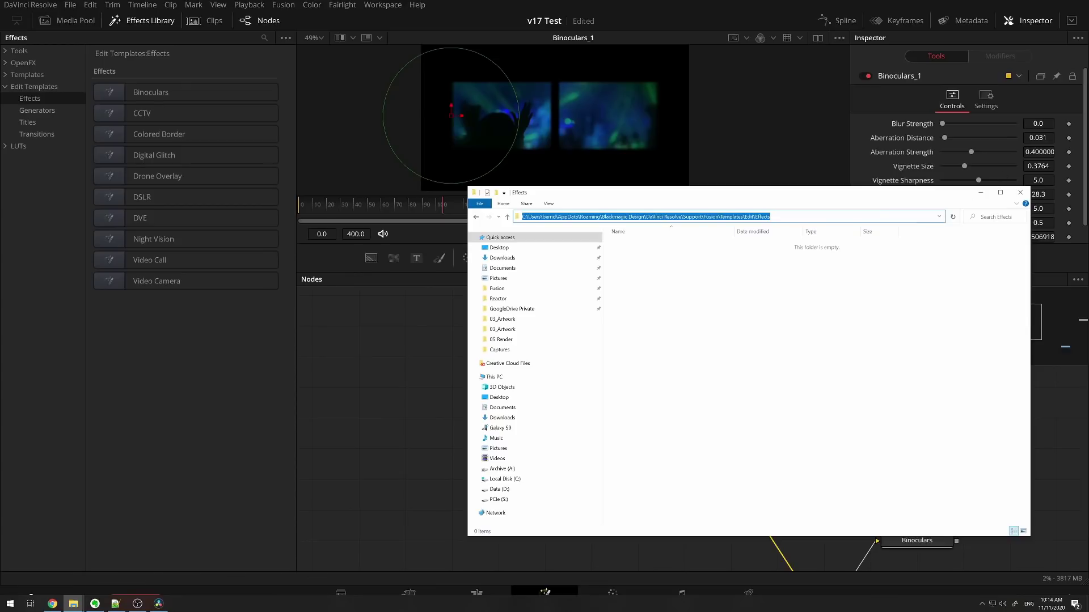
click(1020, 192)
Open the dialog for saving the Binoculars_1 group's settings and go to the Fusion\Templates\Edit\Effects folder.
right_click(586, 317)
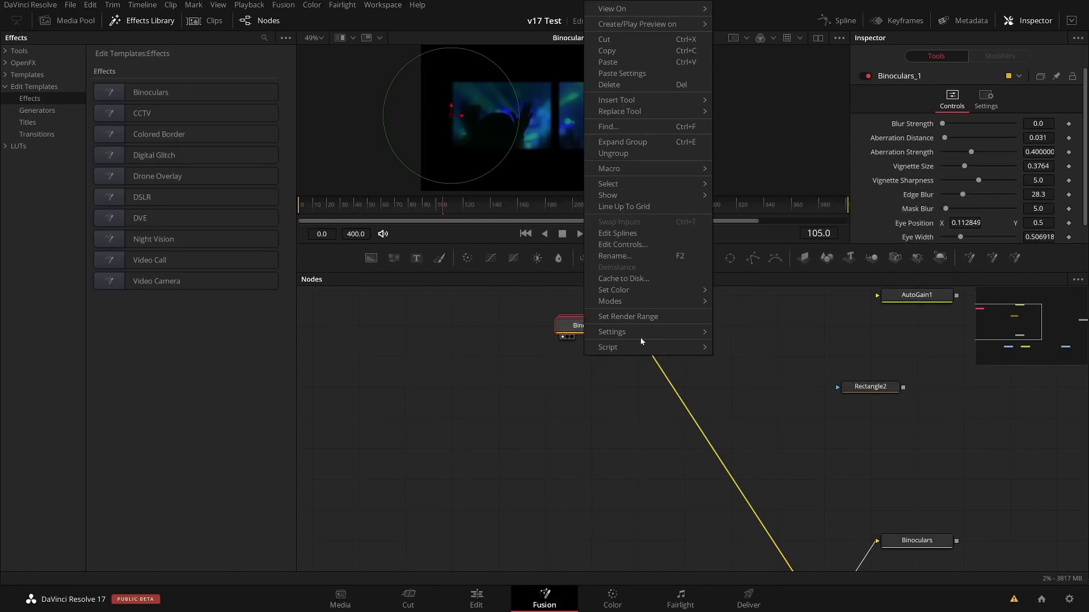
mouse_move(634, 336)
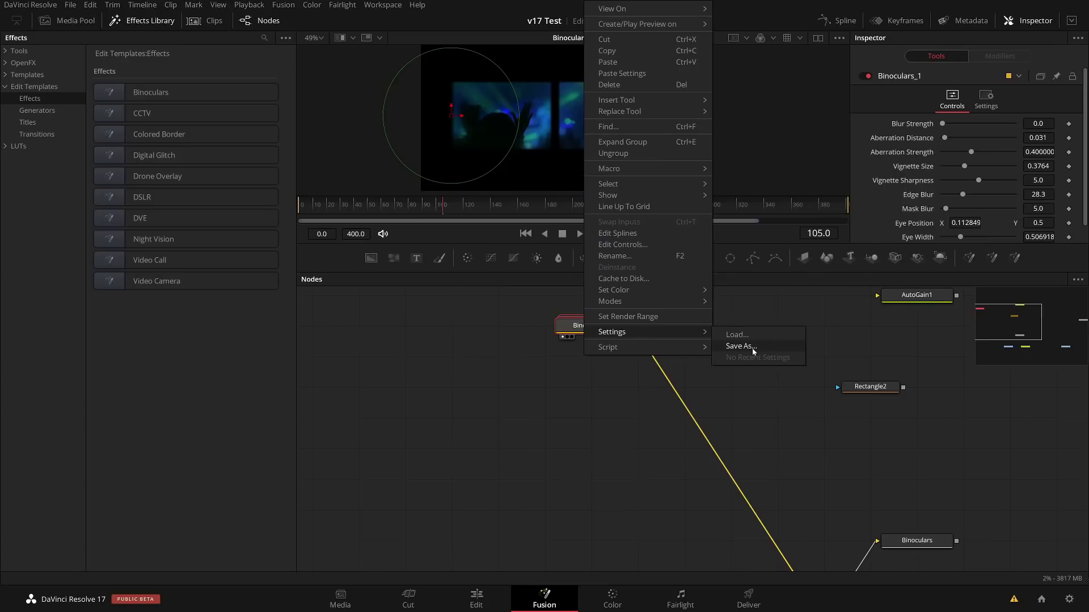
click(741, 346)
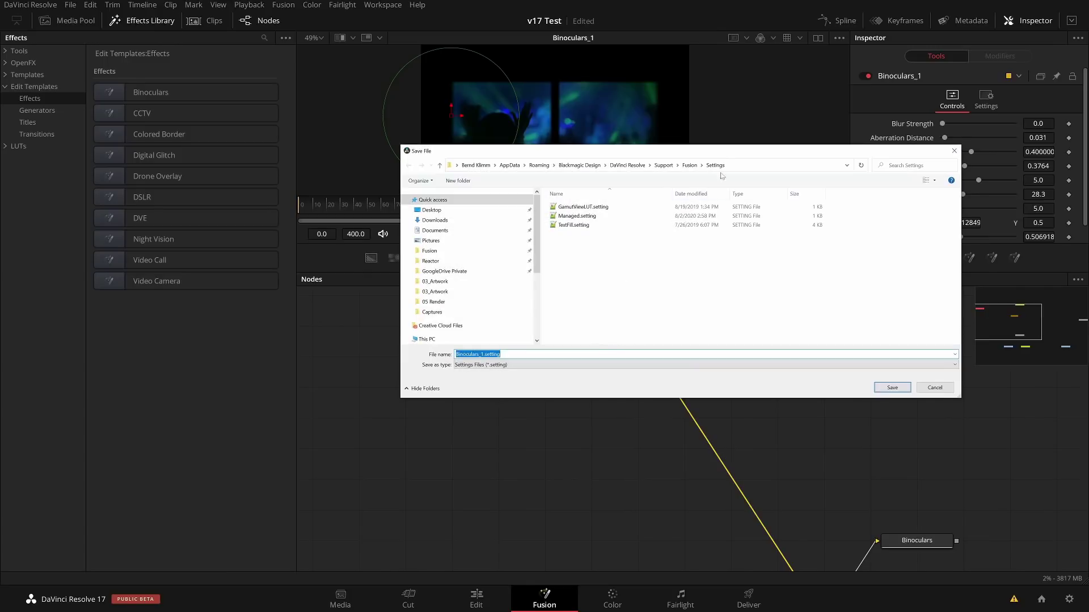
click(748, 167)
text(C:\Users\Bernd Klimm\AppData\Roaming\Blackmagic Design\DaVinci Resolve\Support\Fusion\Templates\Edit\Effects)
key(Return)
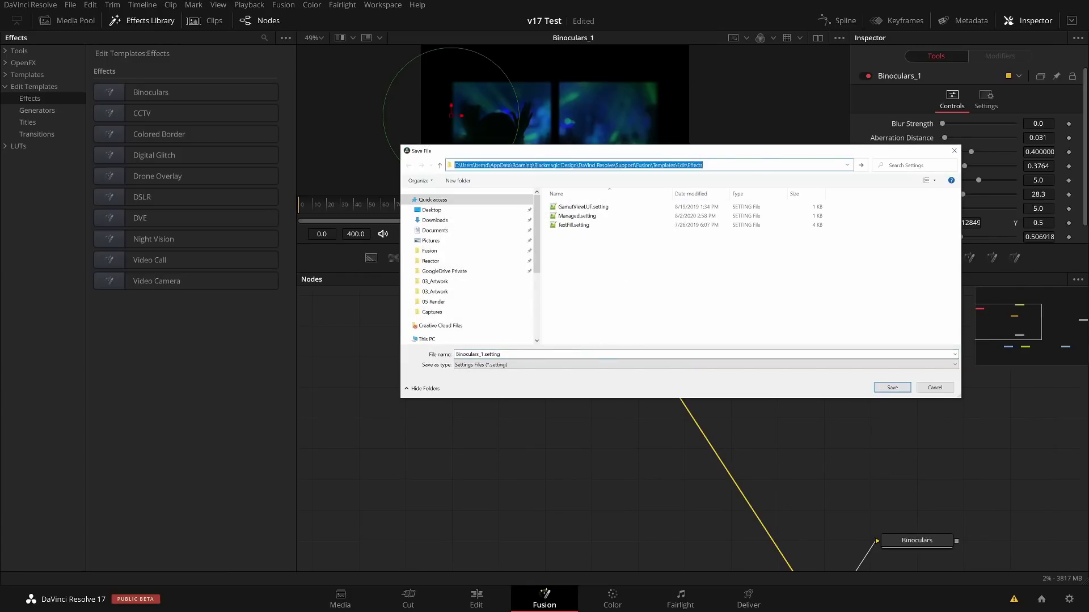
Save the group's settings there as Binoculars_Rectangle.setting.
click(480, 354)
click(480, 355)
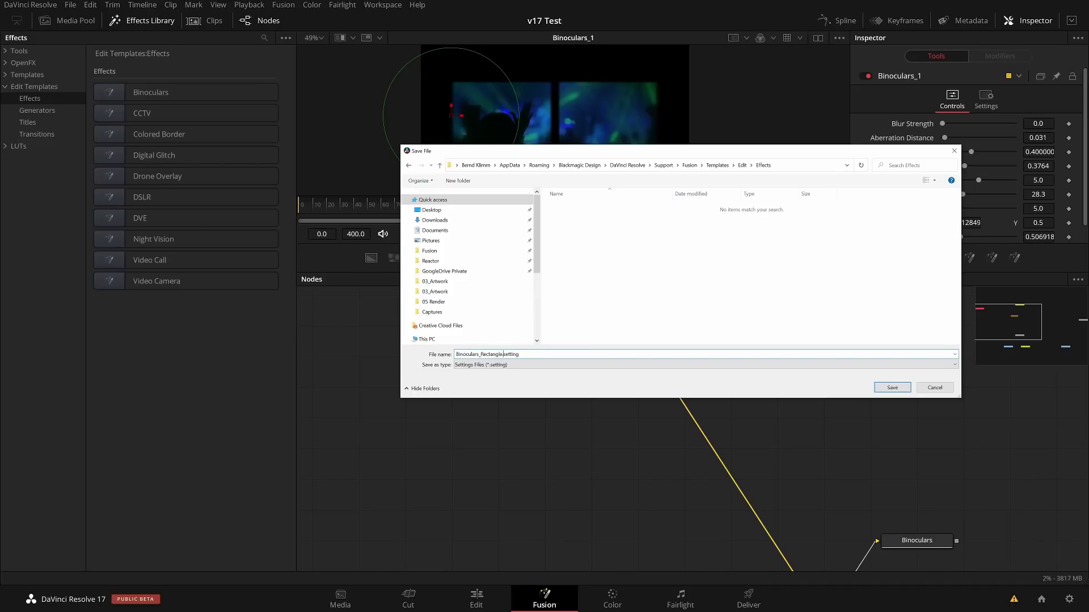
click(892, 387)
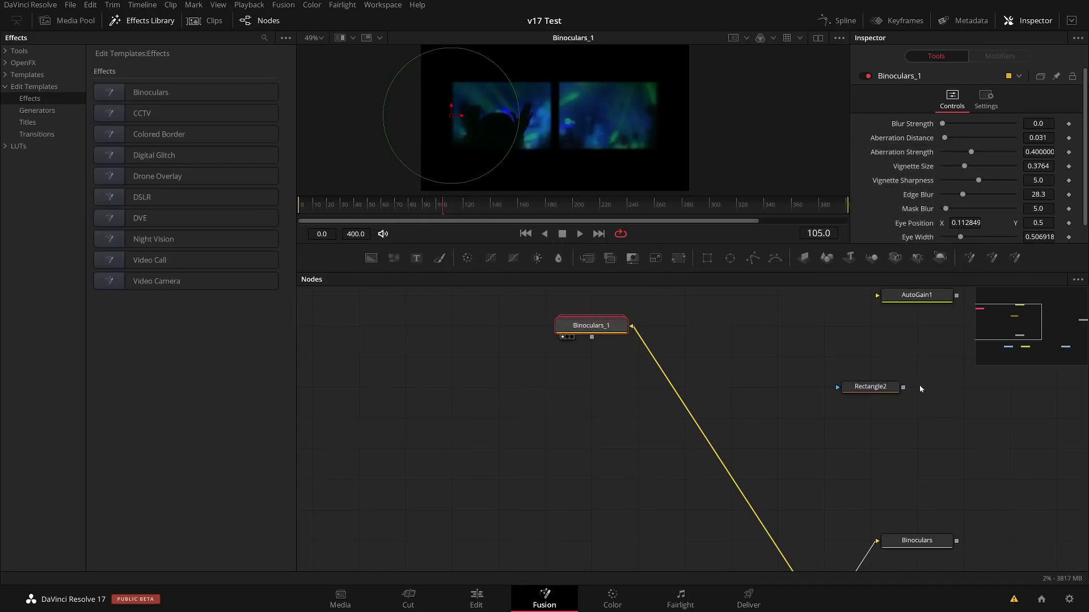
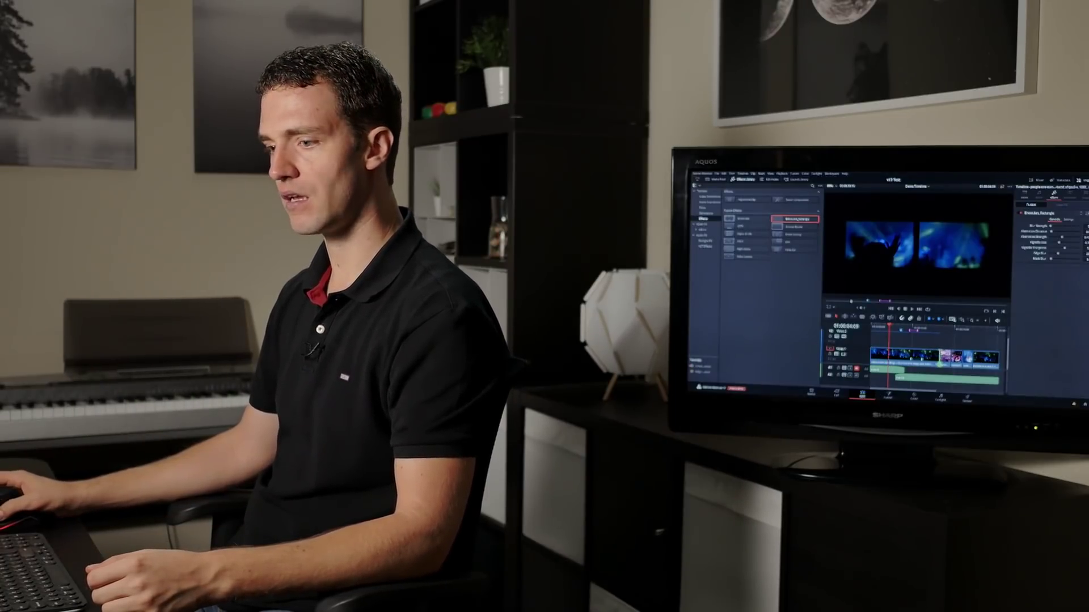
Add the favorite Cross Dissolve between the first two clips on Video 1 and move the playhead to that cut.
drag(41, 541, 674, 493)
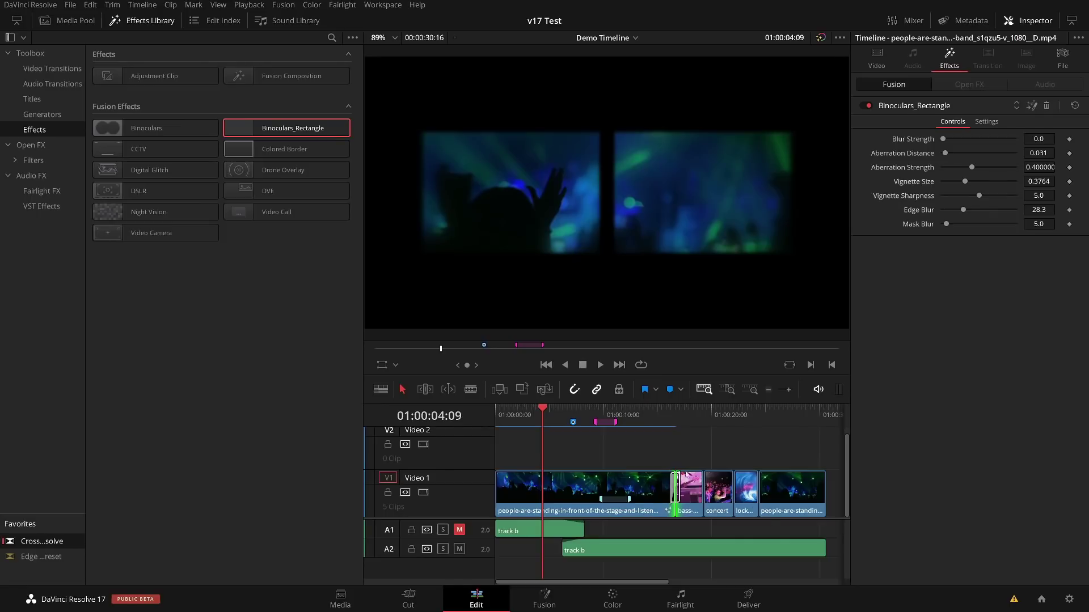
scroll(692, 515, up, 1)
key(super)
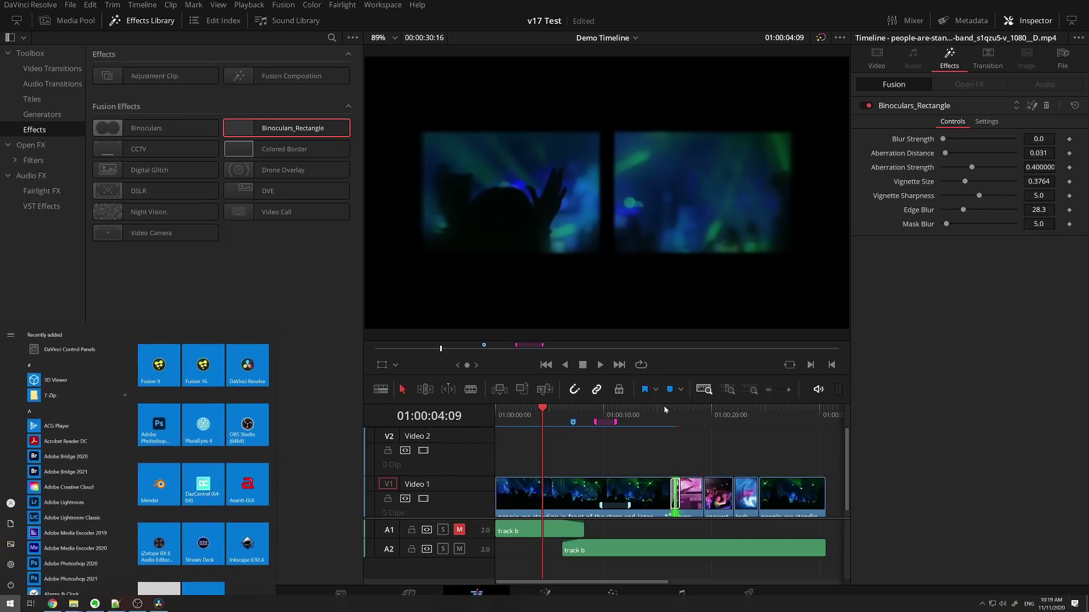
click(666, 411)
key(Down)
scroll(657, 495, up, 4)
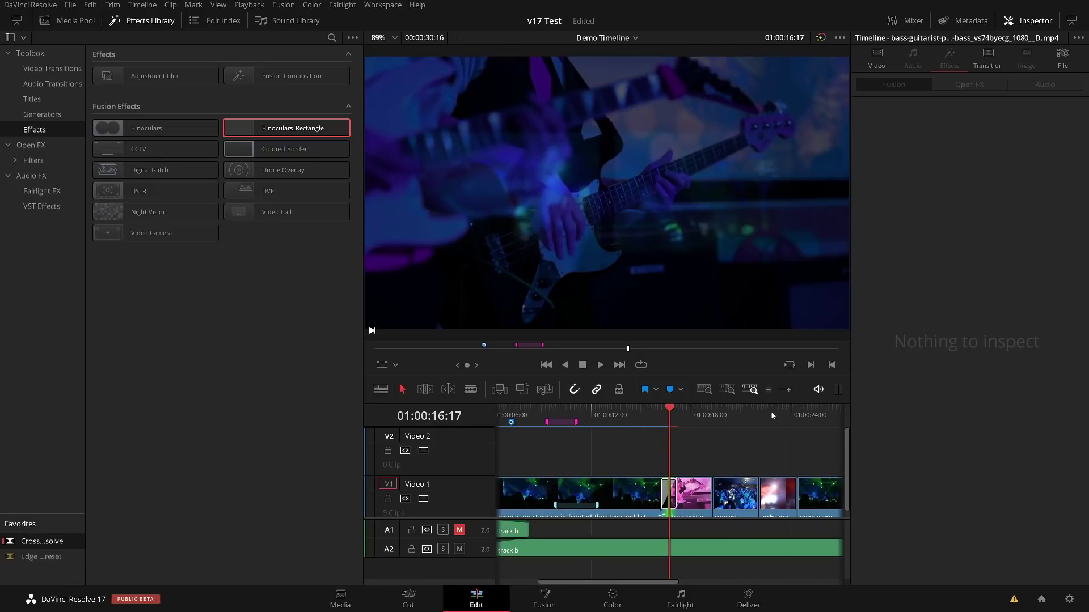
Add a Cross Dissolve between the bass guitarist and concert clips and lengthen it to 40 frames.
click(708, 415)
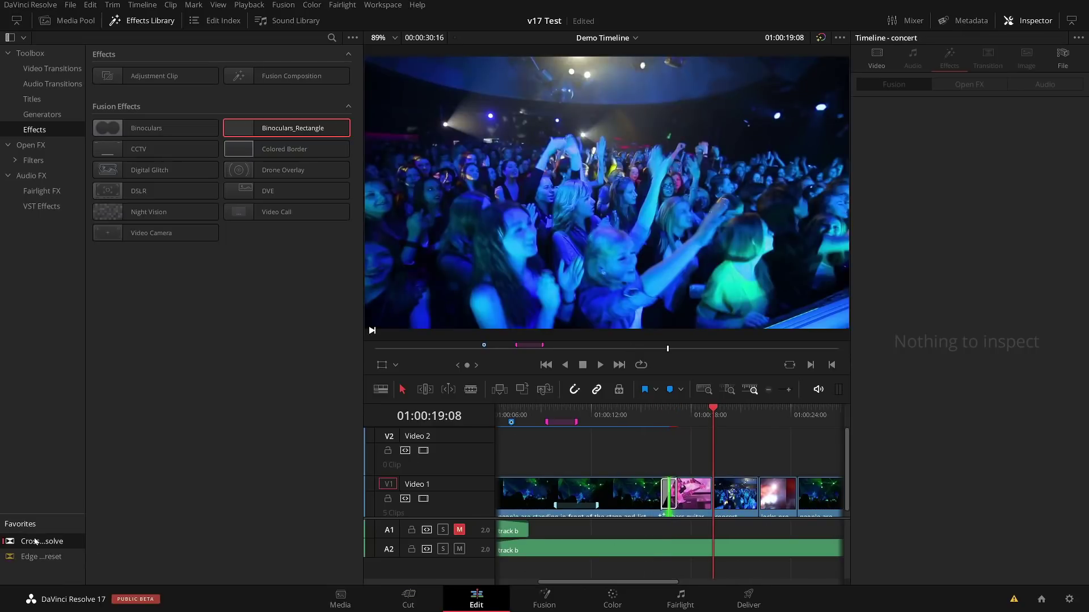
drag(665, 530, 713, 501)
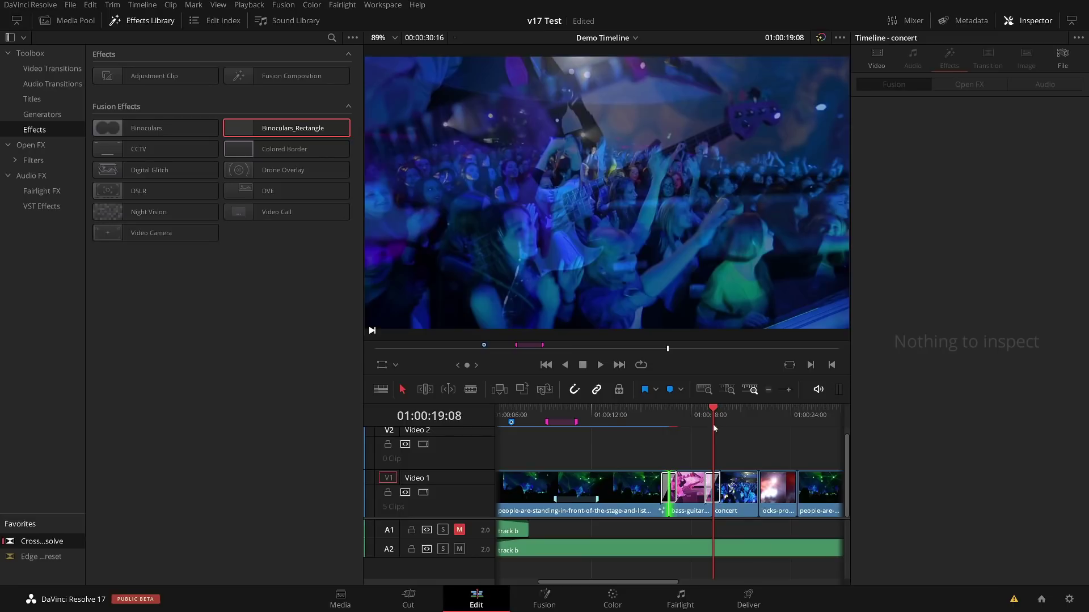
scroll(707, 490, up, 4)
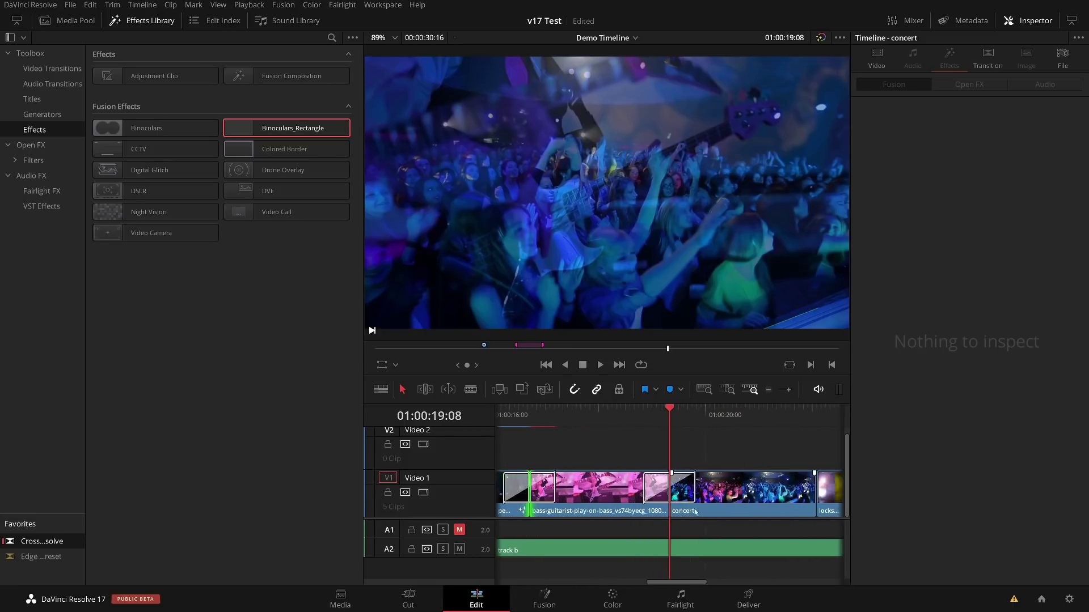
click(712, 486)
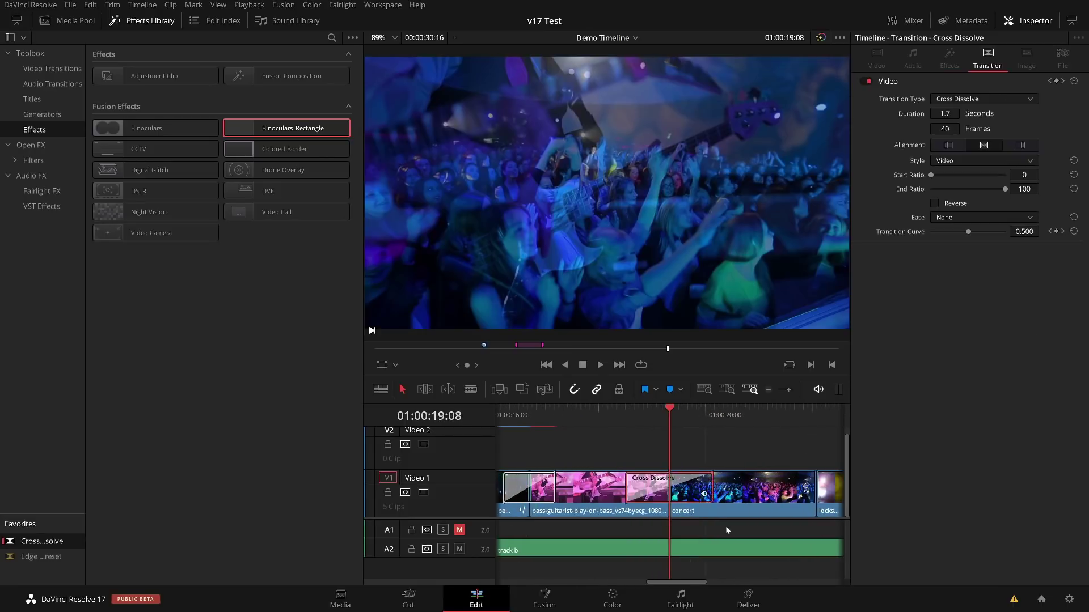
Convert the Cross Dissolve before the concert clip to a Fusion Cross Dissolve and show its node composition.
right_click(697, 490)
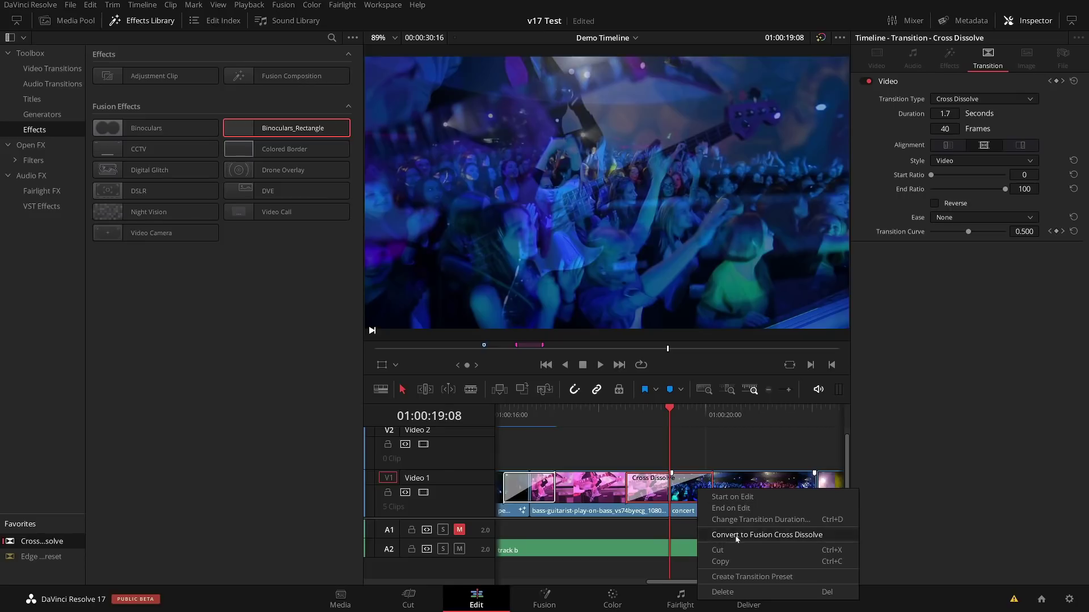
click(766, 535)
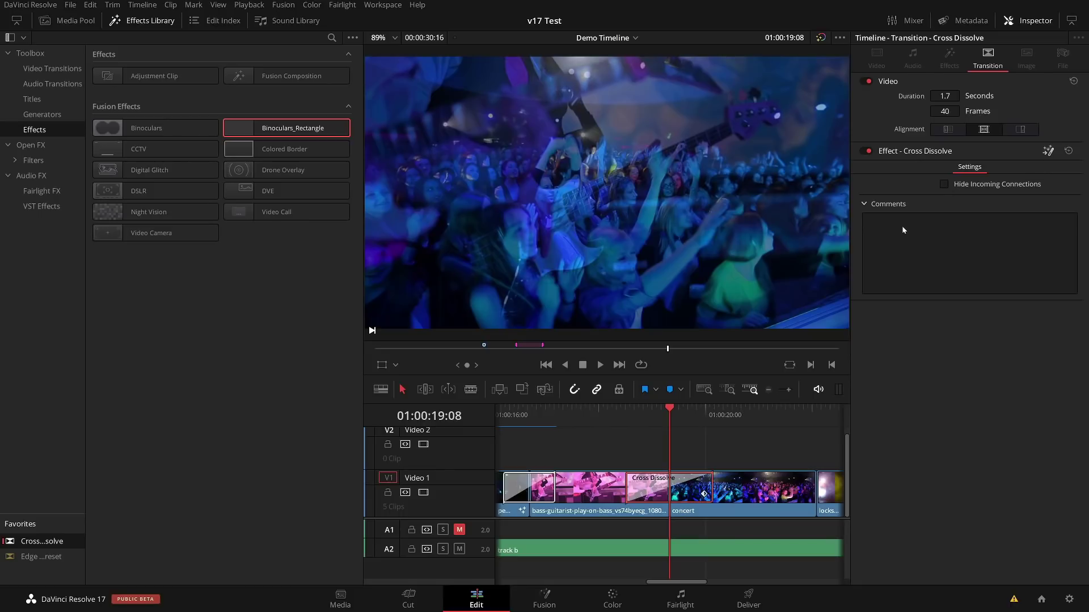
key(shift+5)
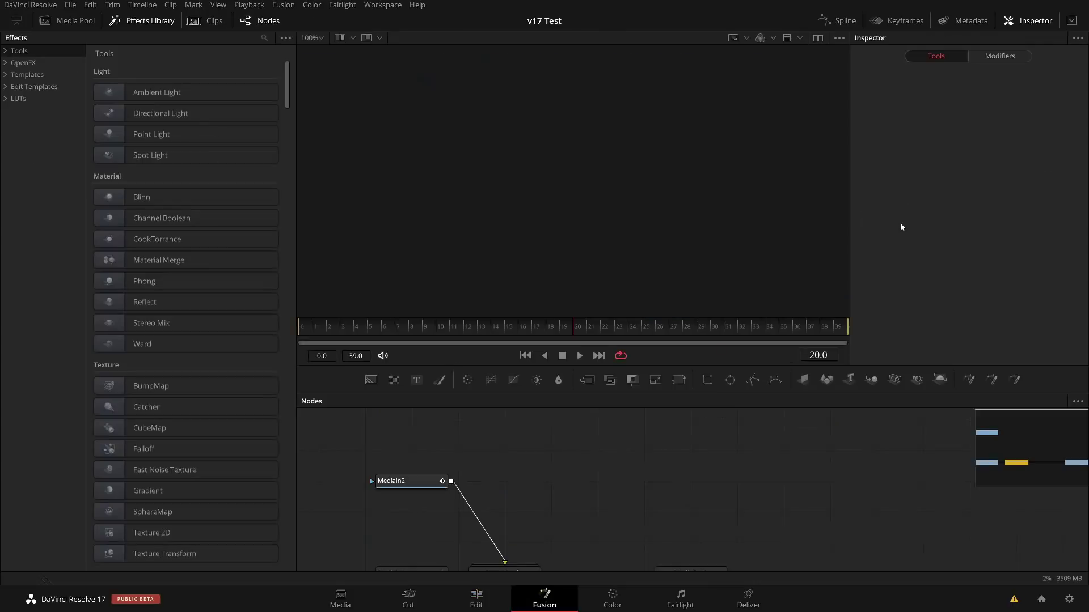
Move the CrossDissolve node away from MediaIn1, reconnect MediaIn2 to it, and show its output in the viewer.
drag(633, 484, 684, 442)
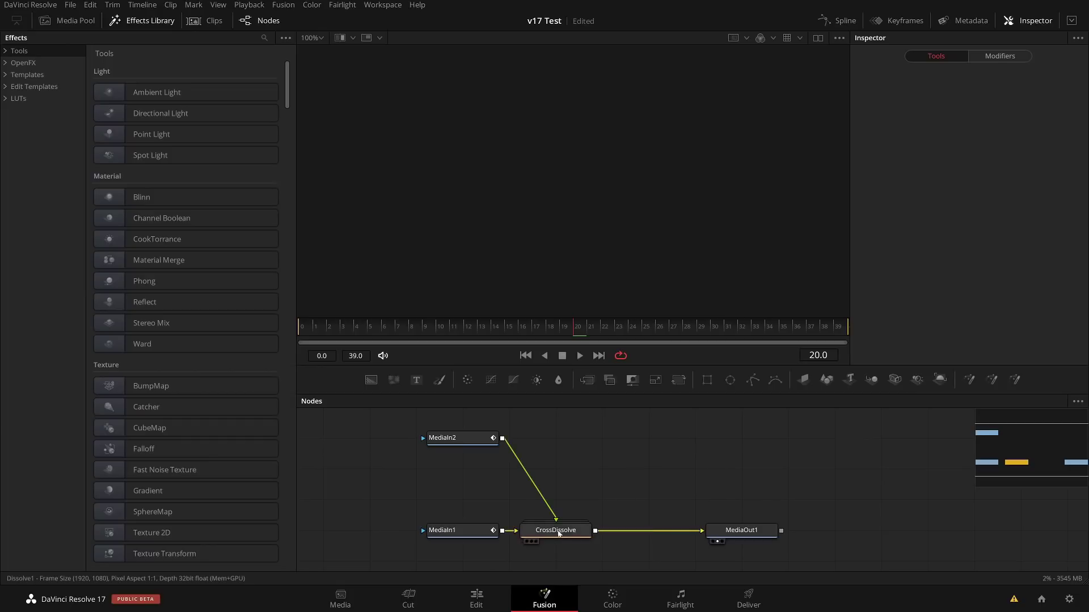
drag(558, 533, 579, 499)
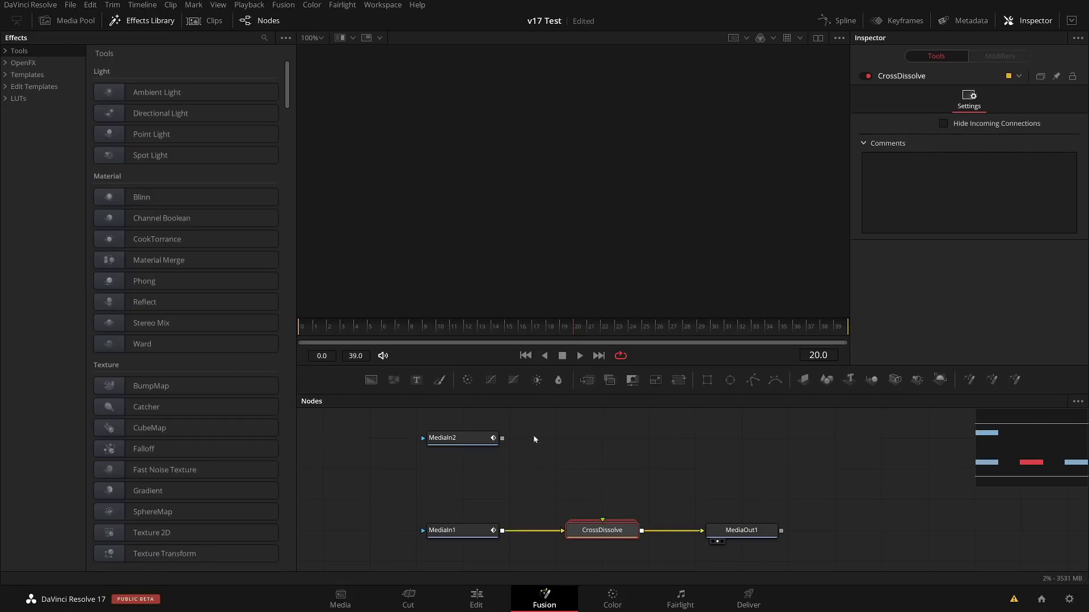
drag(502, 439, 602, 521)
key(1)
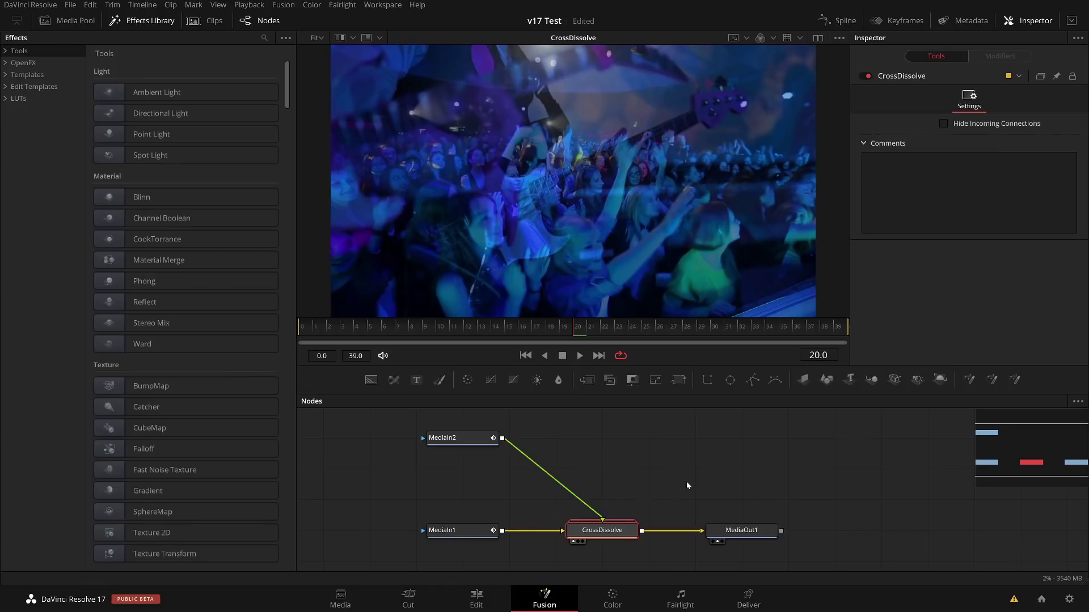
Move MediaOut1 farther from the CrossDissolve node and select the CrossDissolve node.
drag(652, 521, 780, 522)
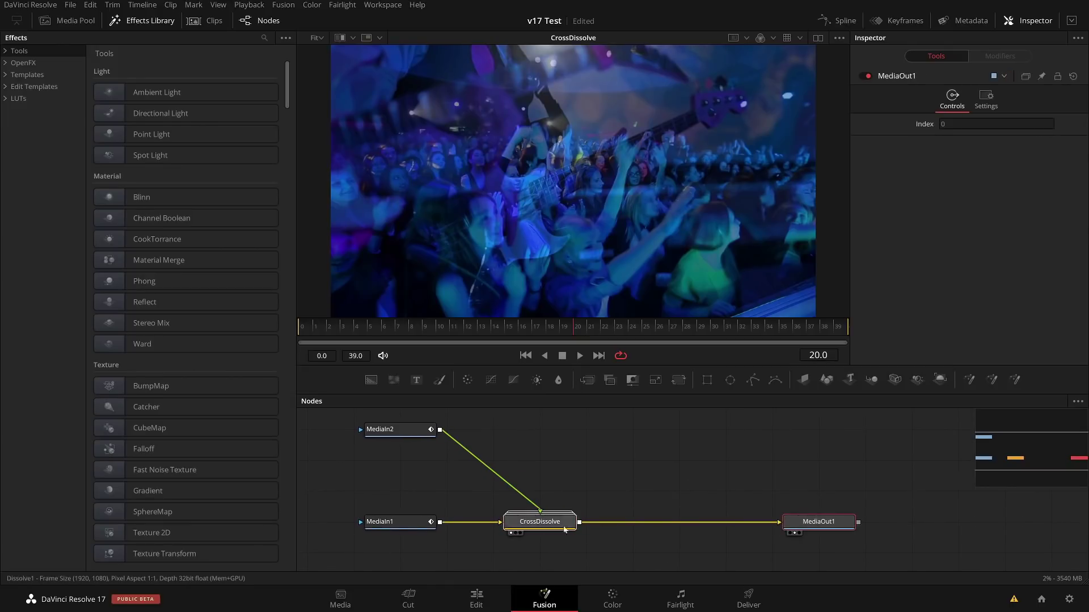
click(564, 529)
drag(605, 450, 627, 474)
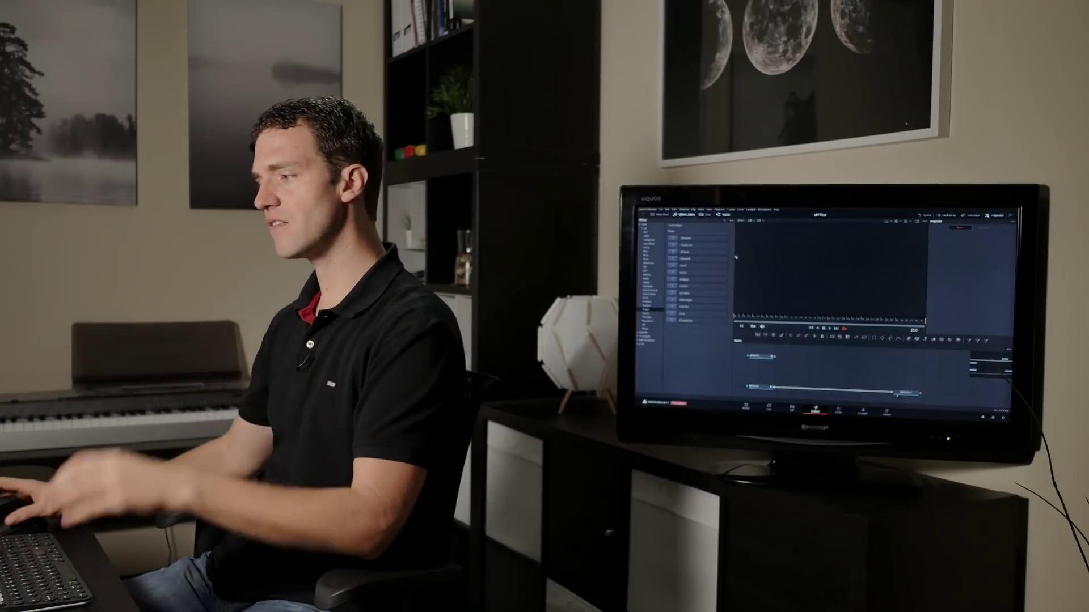
Create a Rectangle mask in an empty node area, use it to mask a new Background, and view that Background.
drag(828, 353, 842, 393)
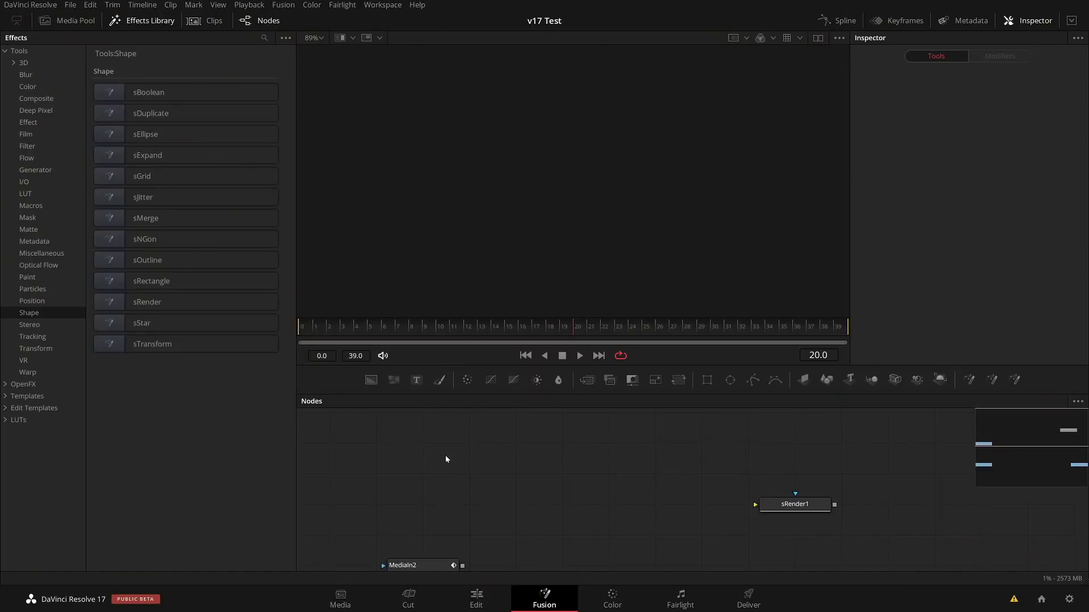
drag(652, 448, 672, 464)
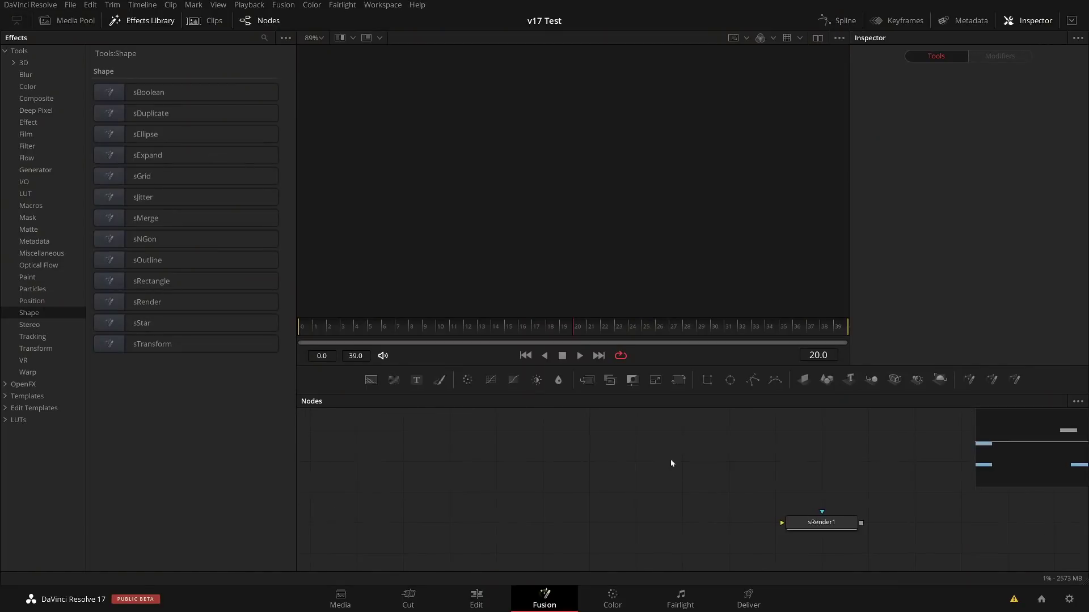
click(707, 380)
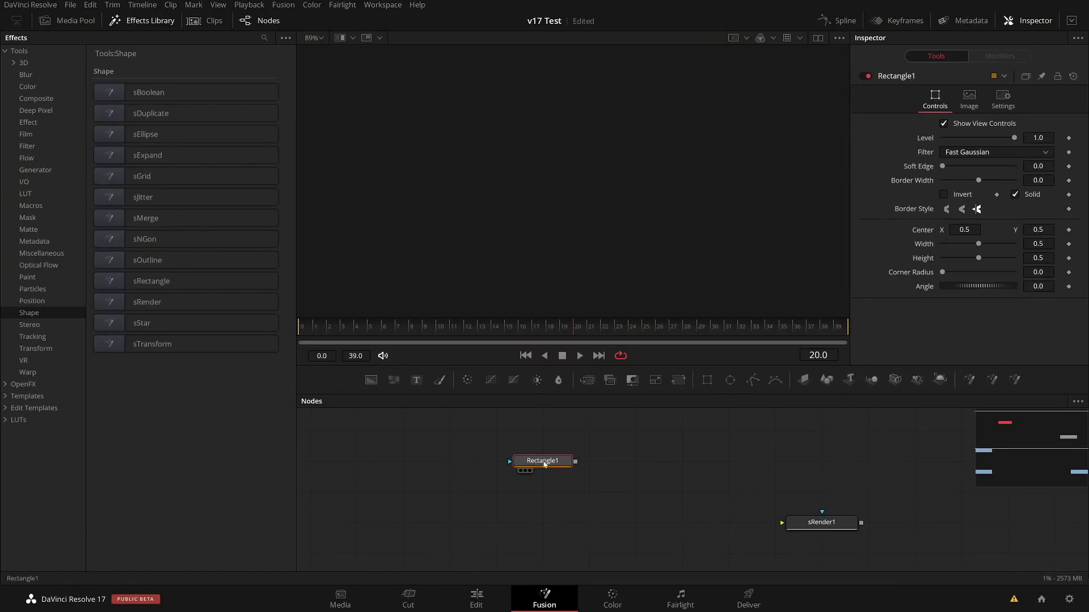
click(371, 380)
drag(576, 462, 581, 490)
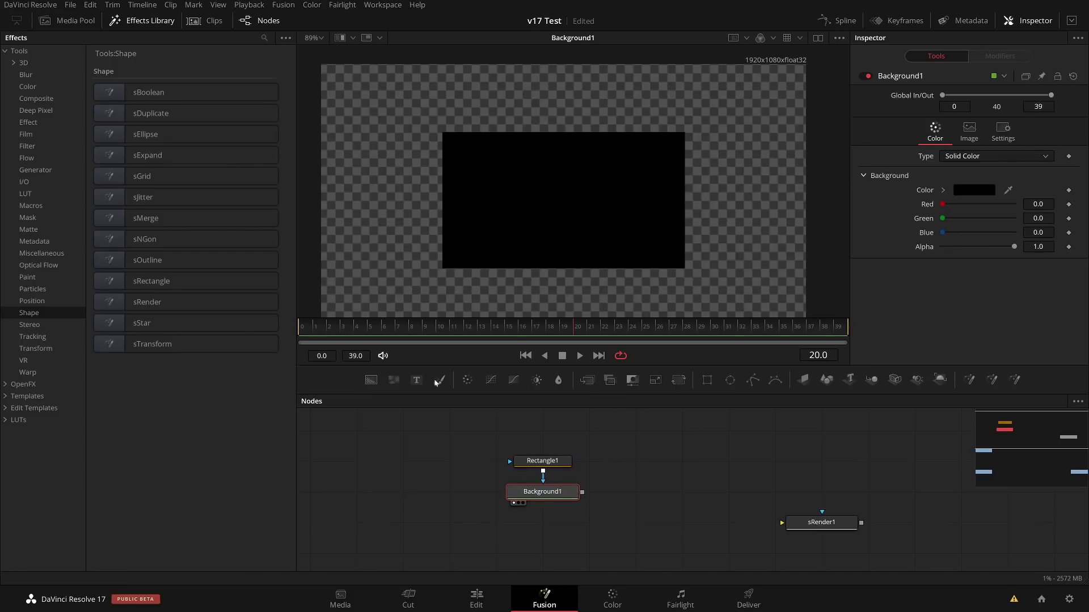
Merge a second Background over Background1 as the foreground, mask it with an ellipse, color it red, and view Merge1.
click(372, 380)
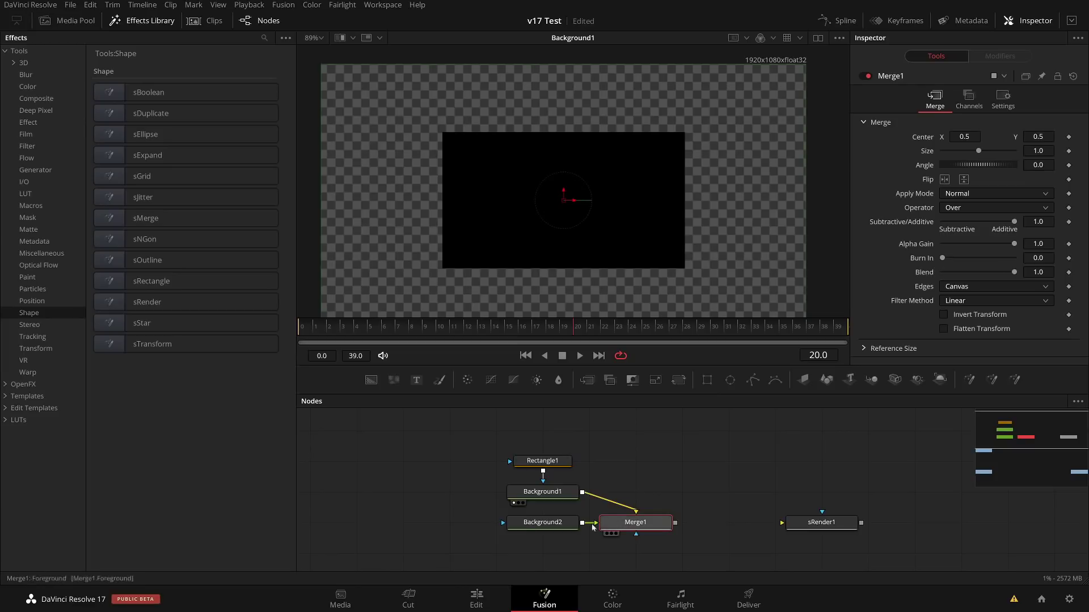
drag(579, 515, 671, 456)
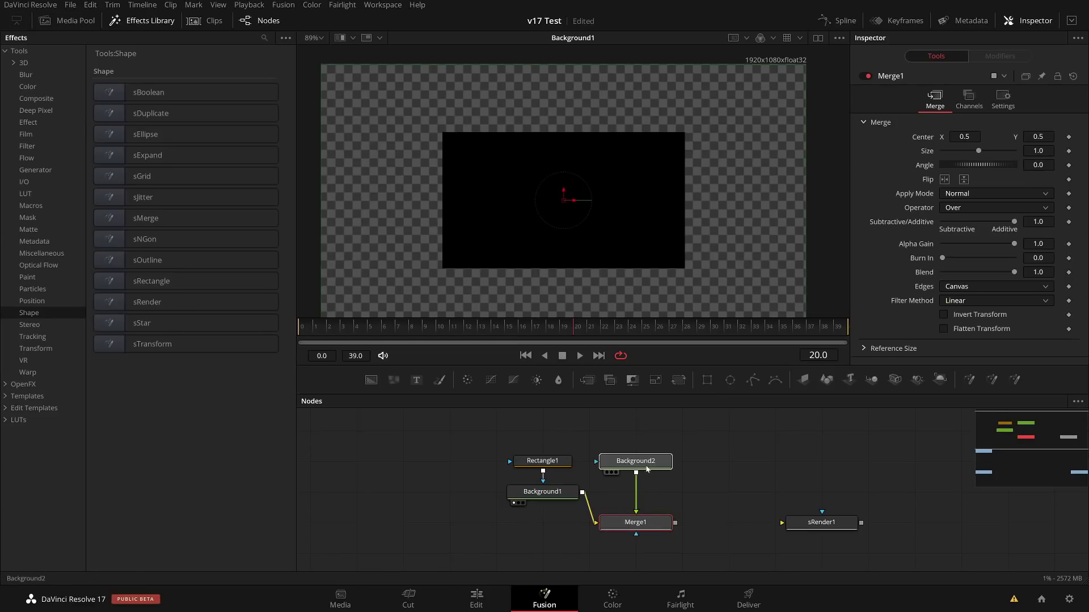
click(730, 380)
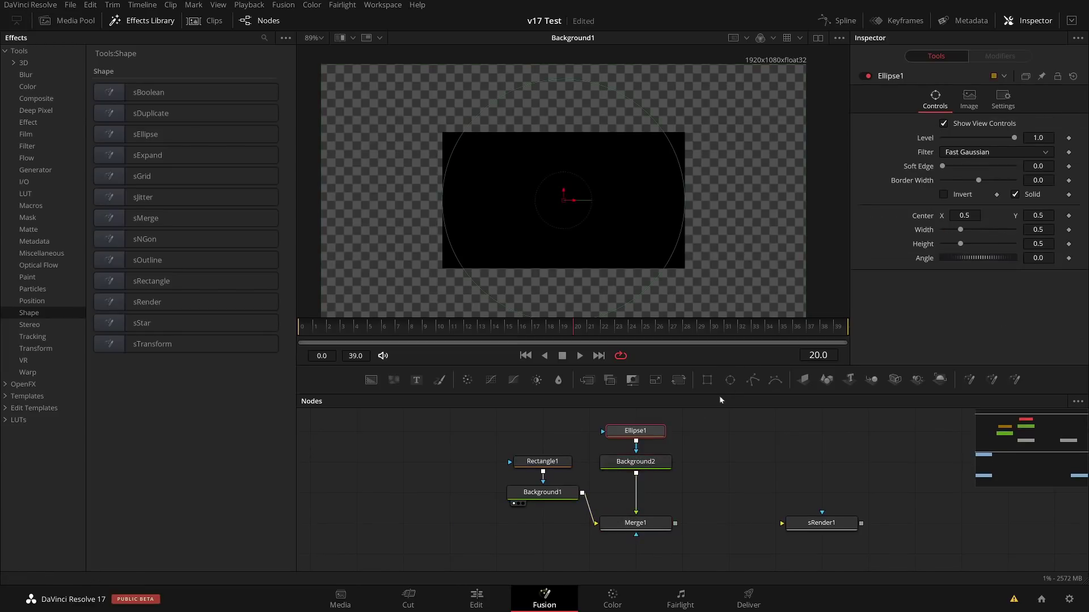
click(636, 462)
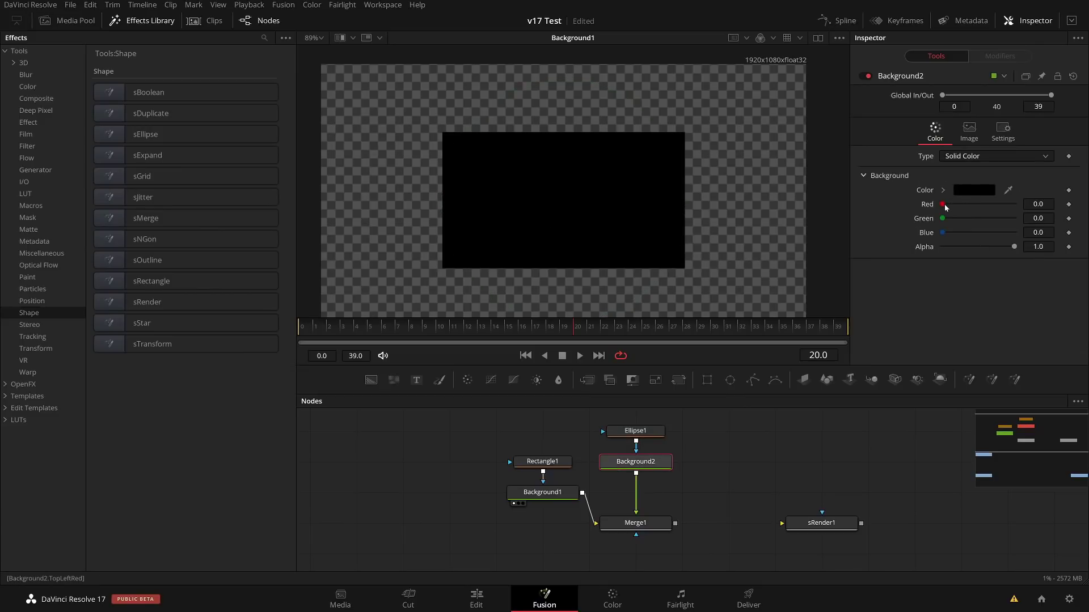
drag(943, 204, 1015, 205)
drag(638, 526, 656, 205)
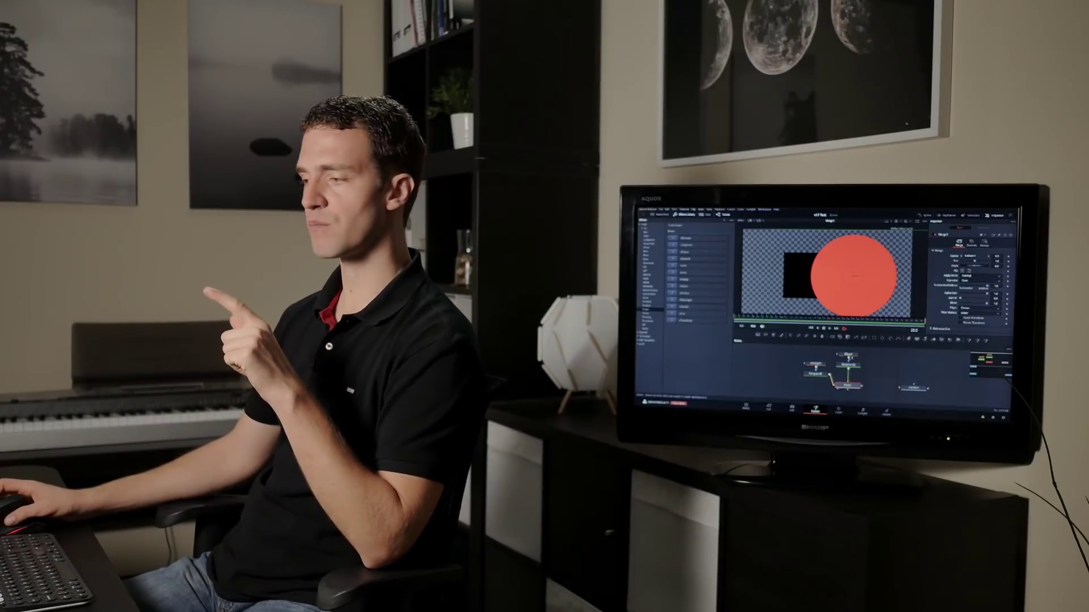
click(815, 374)
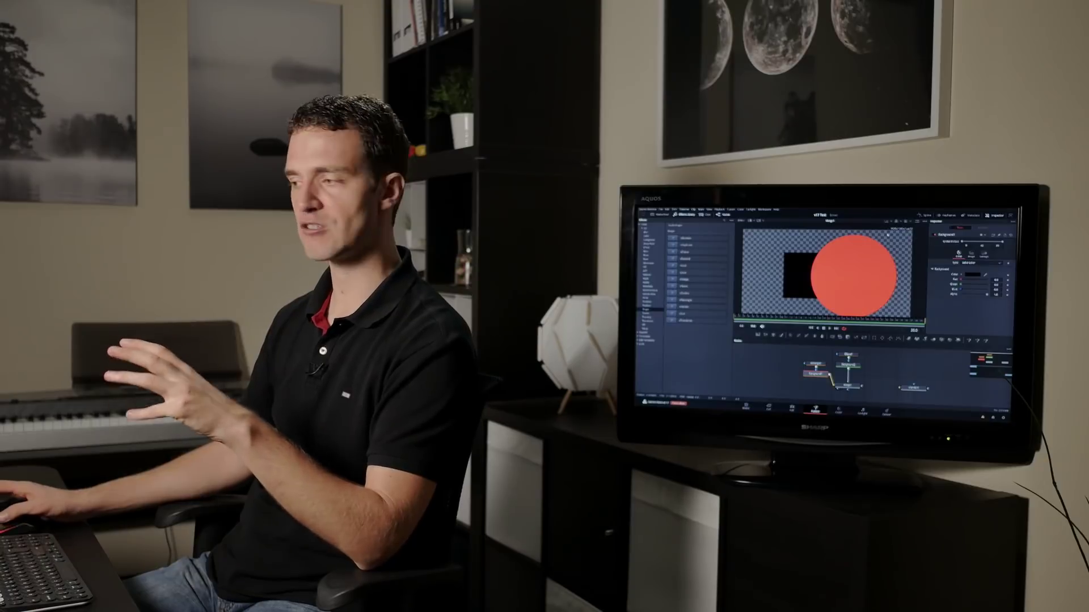
drag(847, 386, 864, 387)
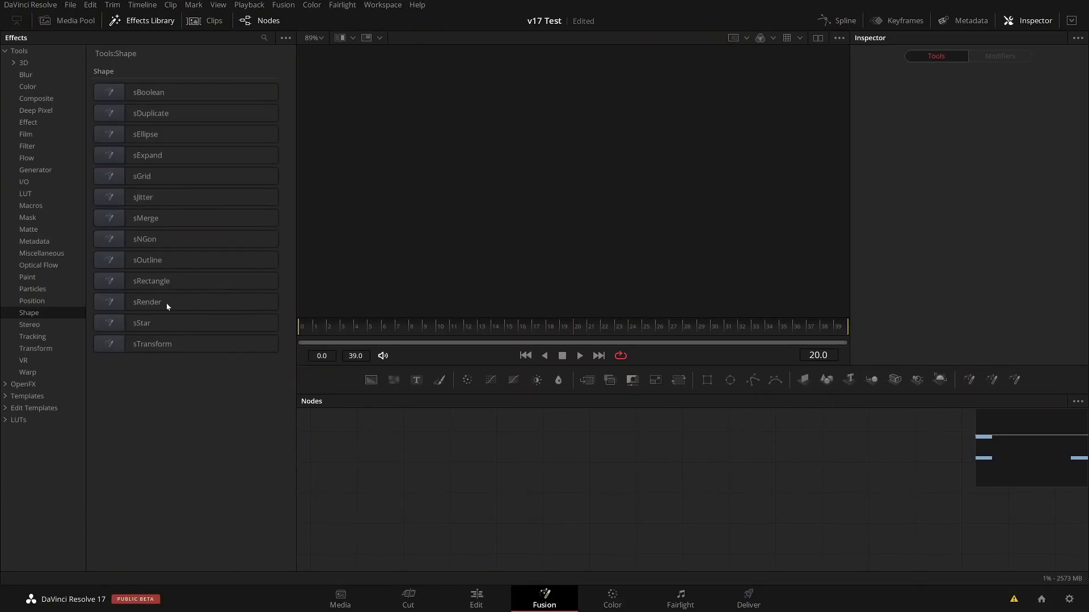
Add an sRender node in an empty node area, connect a new sStar node to its input, and view sRender1.
drag(167, 304, 724, 478)
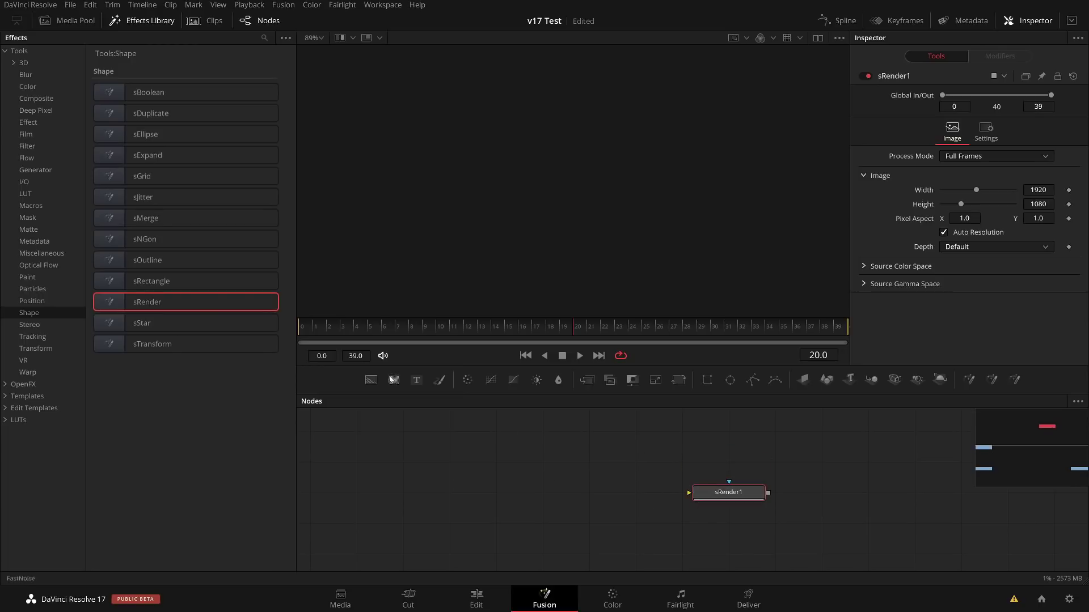
click(347, 297)
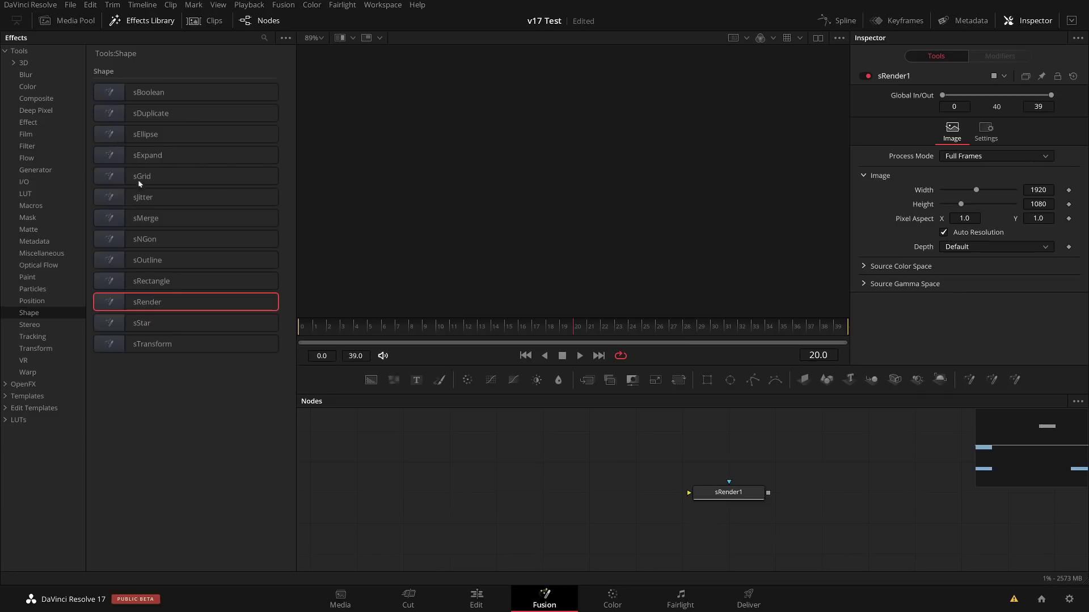
drag(170, 324, 728, 491)
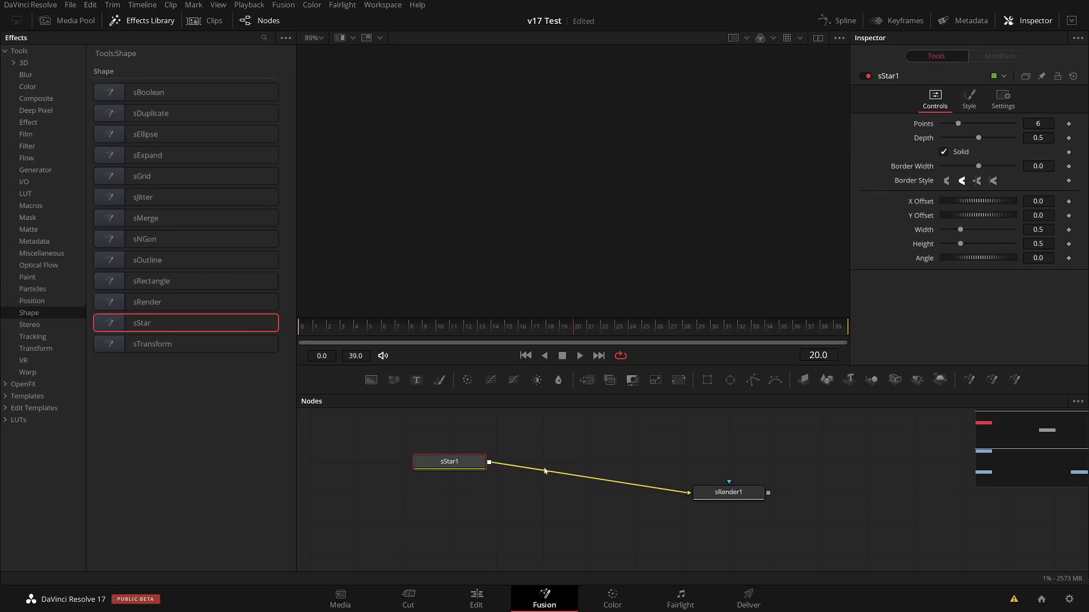
click(732, 503)
key(1)
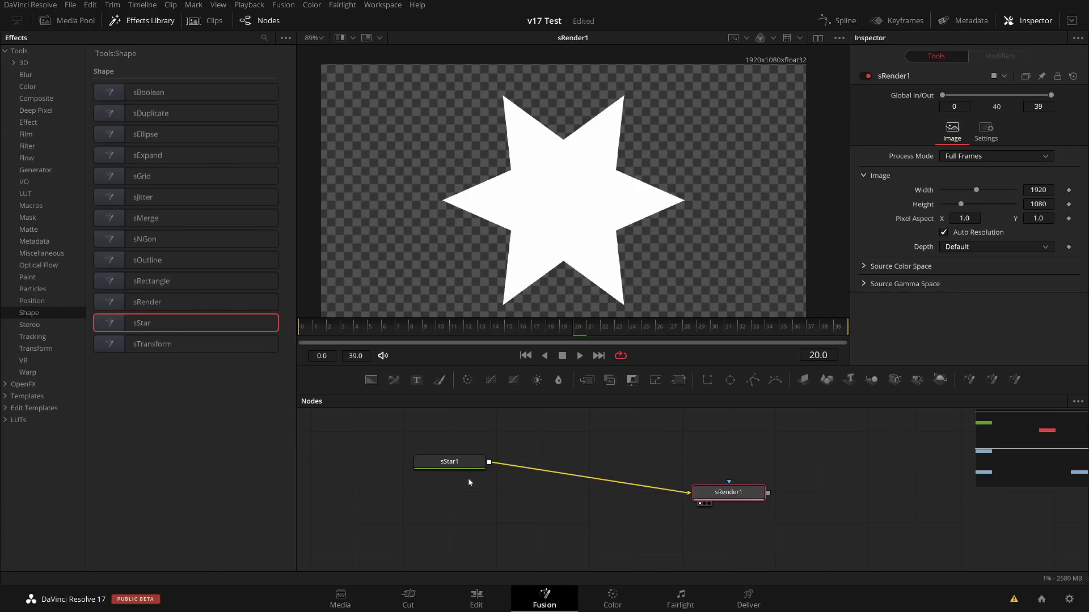
Line up sStar1 with sRender1, review the star's style and shape controls, and move sRender1 farther away.
drag(446, 466, 445, 497)
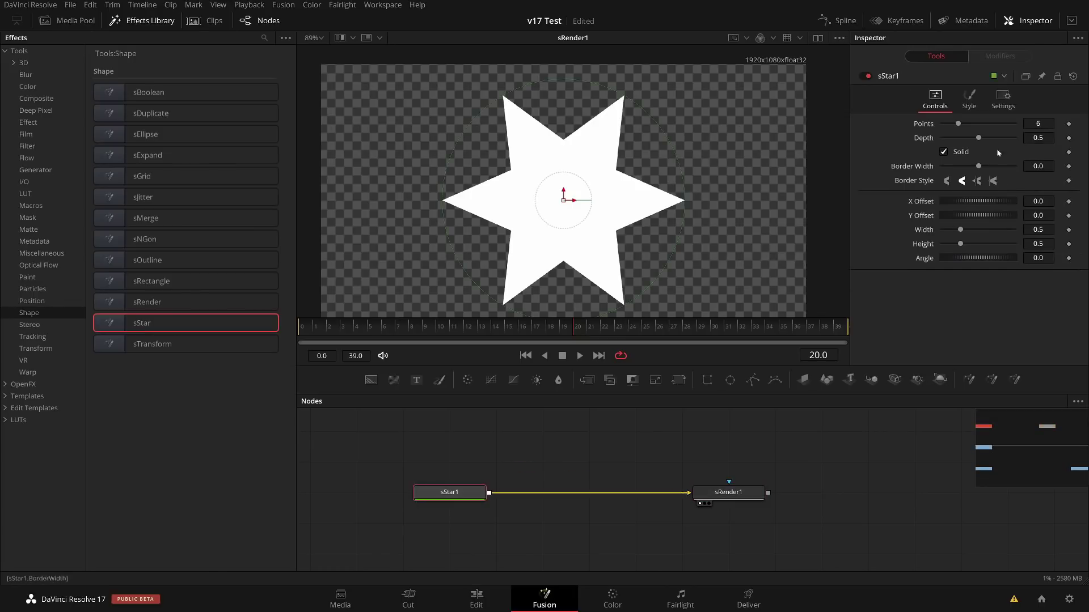
click(969, 97)
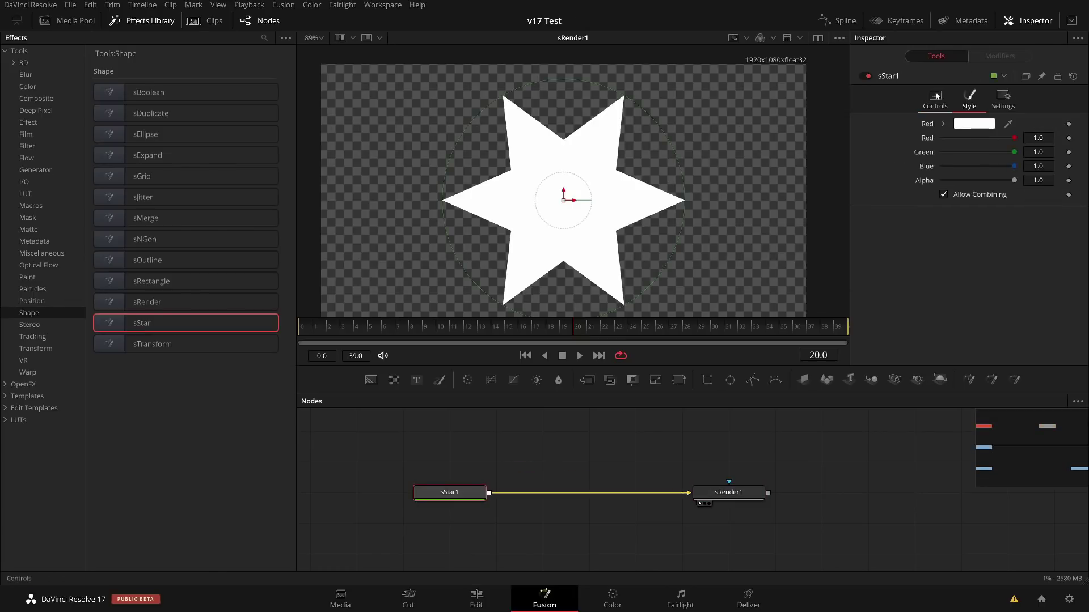
click(935, 96)
mouse_move(973, 124)
mouse_down()
mouse_move(1002, 124)
mouse_move(957, 124)
mouse_up()
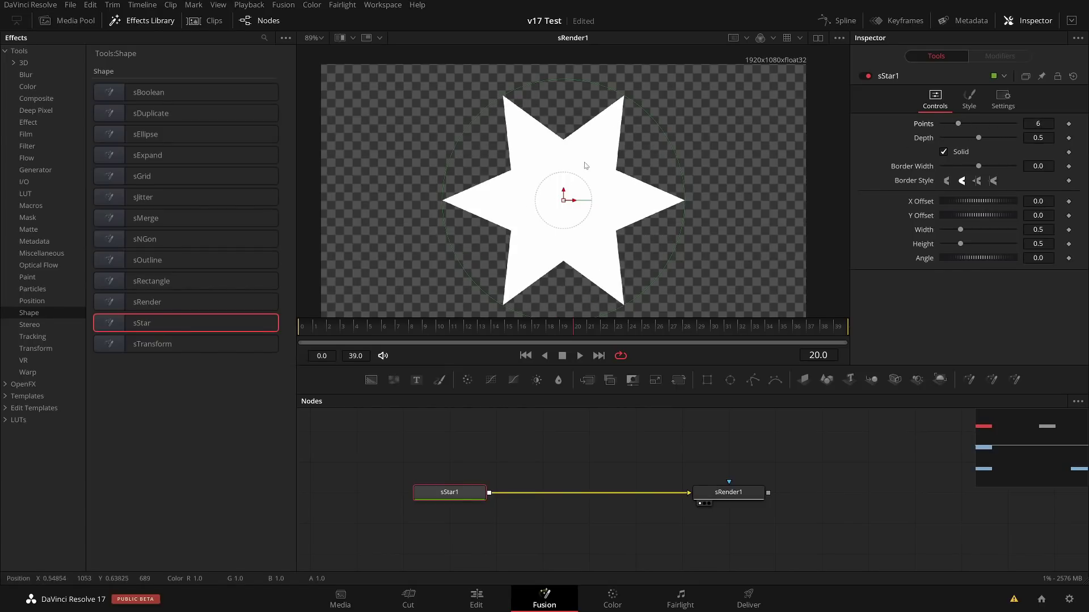
drag(731, 500, 778, 501)
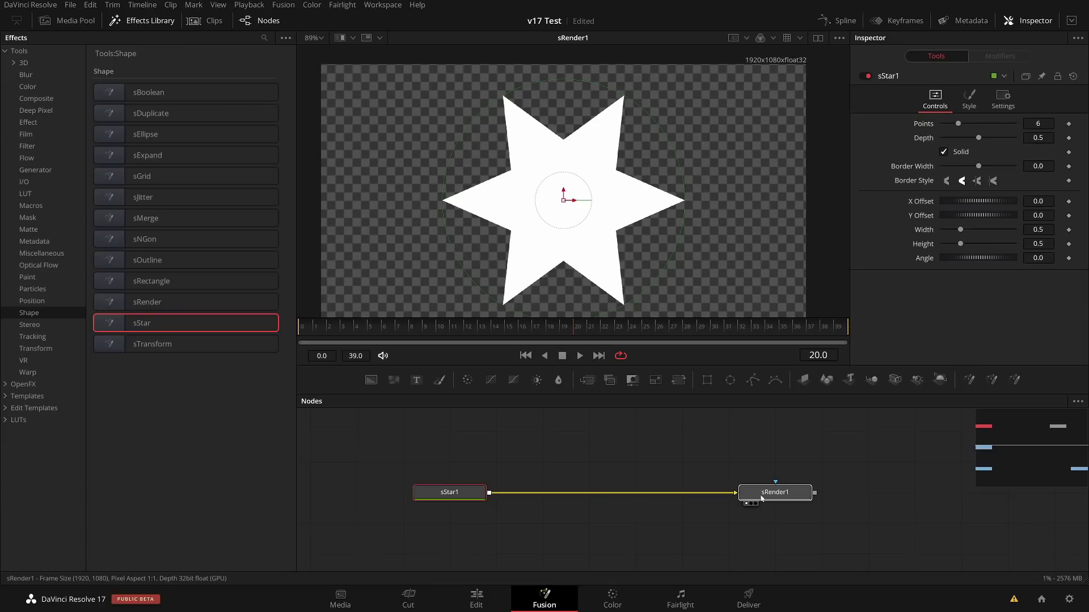
click(531, 277)
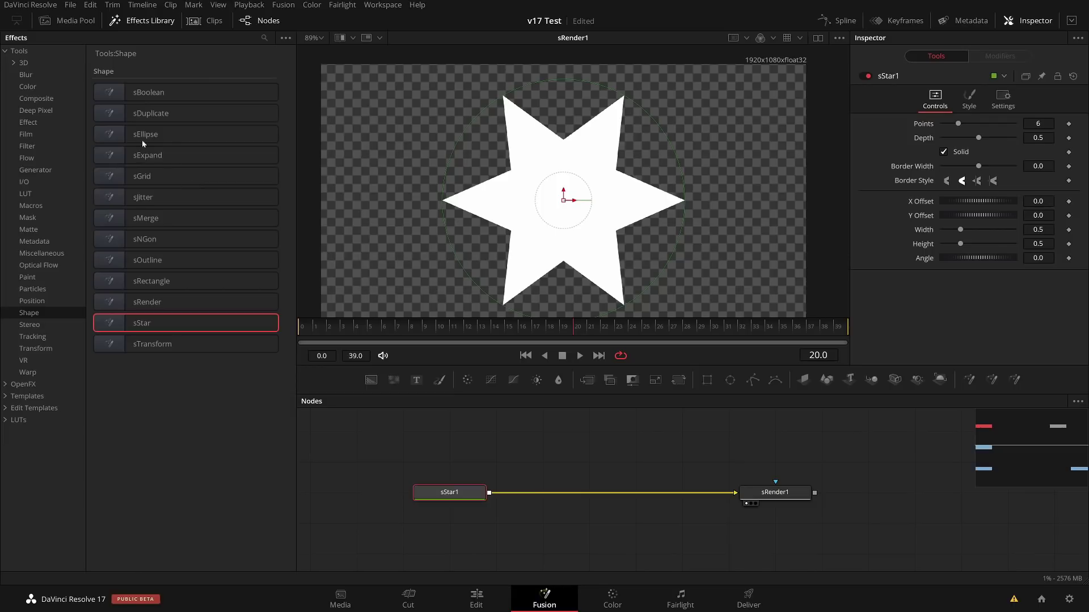
Merge an sEllipse with sStar1 through an sMerge and arrange the nodes with the ellipse above and star, merge and render in one row.
click(108, 140)
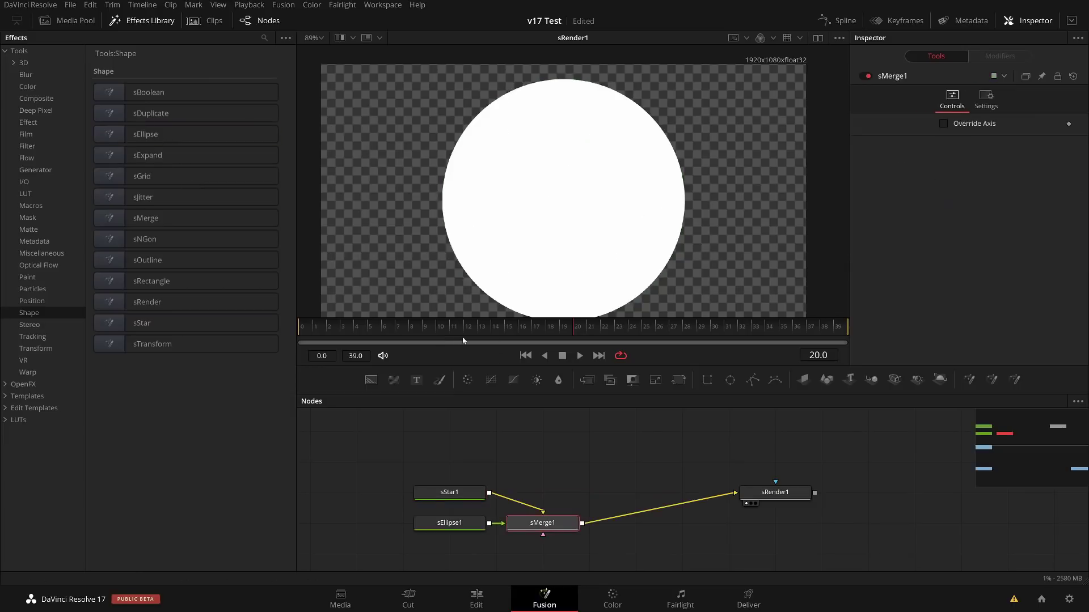
drag(443, 527, 537, 466)
drag(423, 495, 423, 525)
click(423, 525)
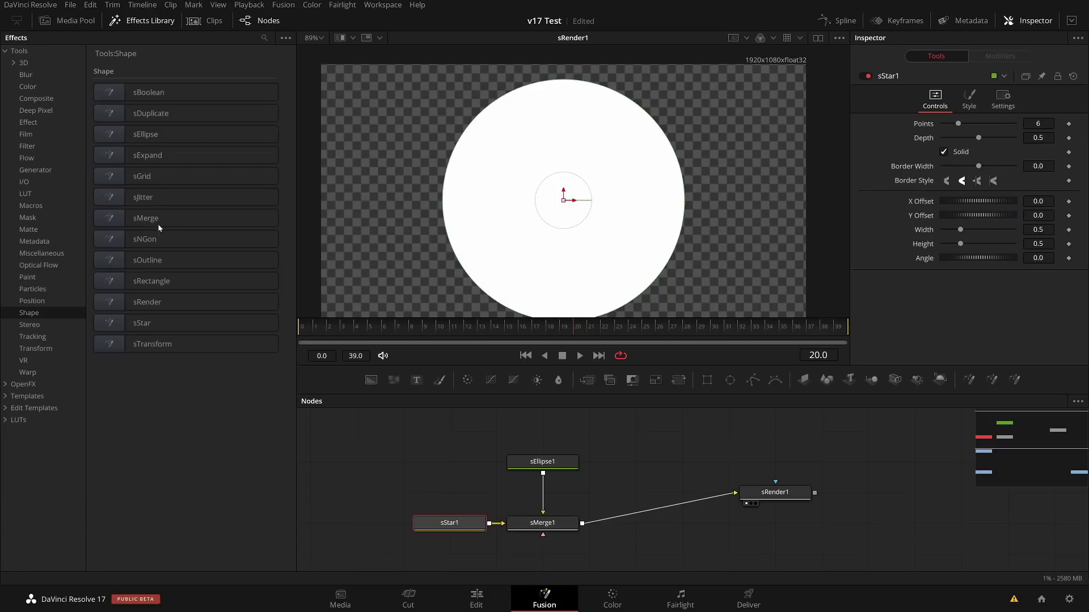
drag(771, 492, 771, 523)
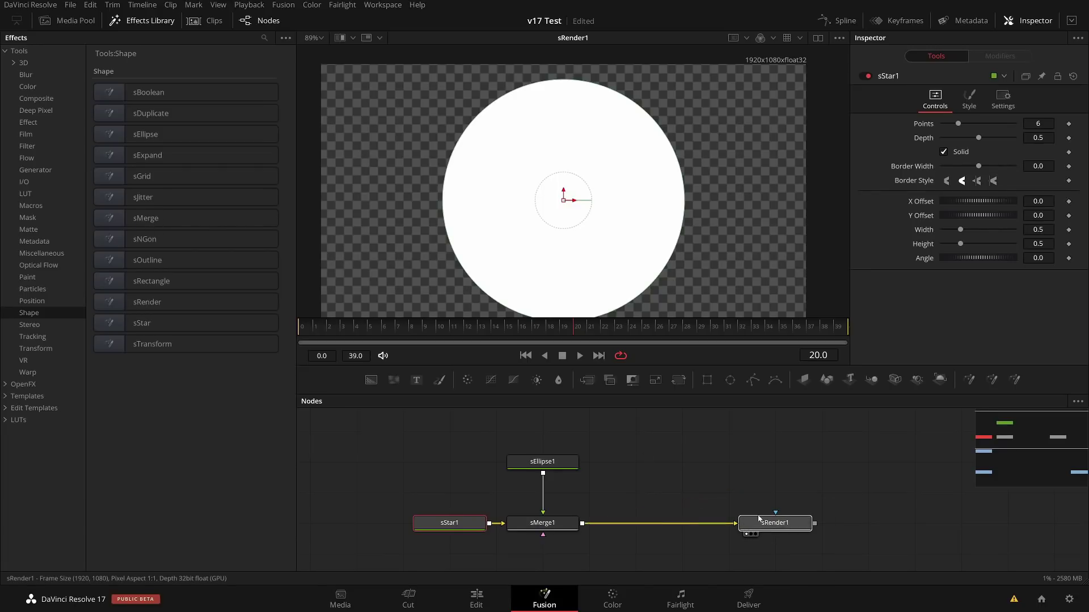
click(560, 524)
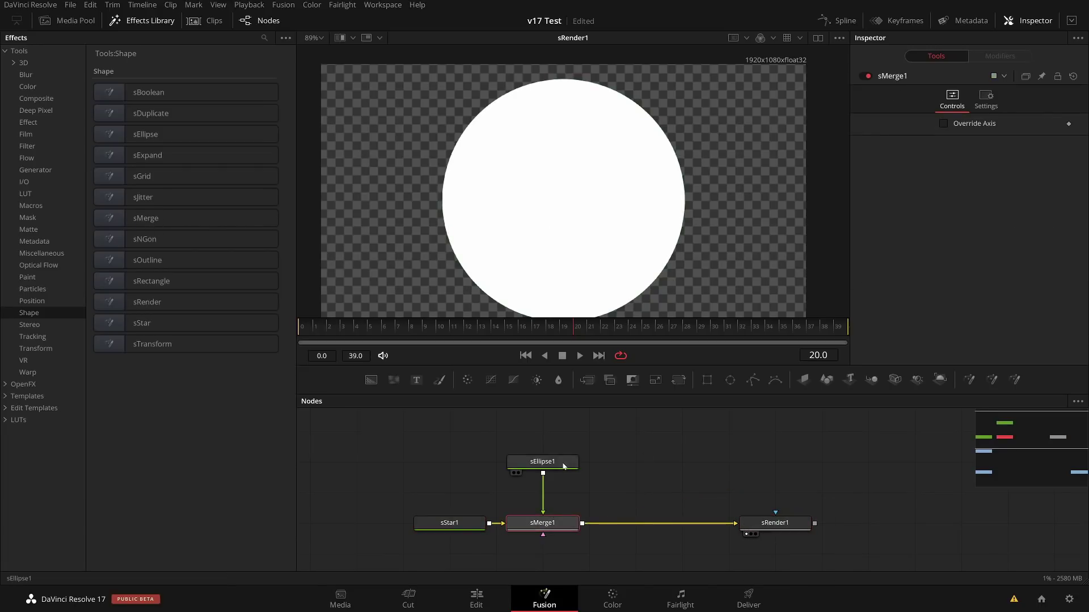
click(563, 466)
drag(563, 457, 563, 427)
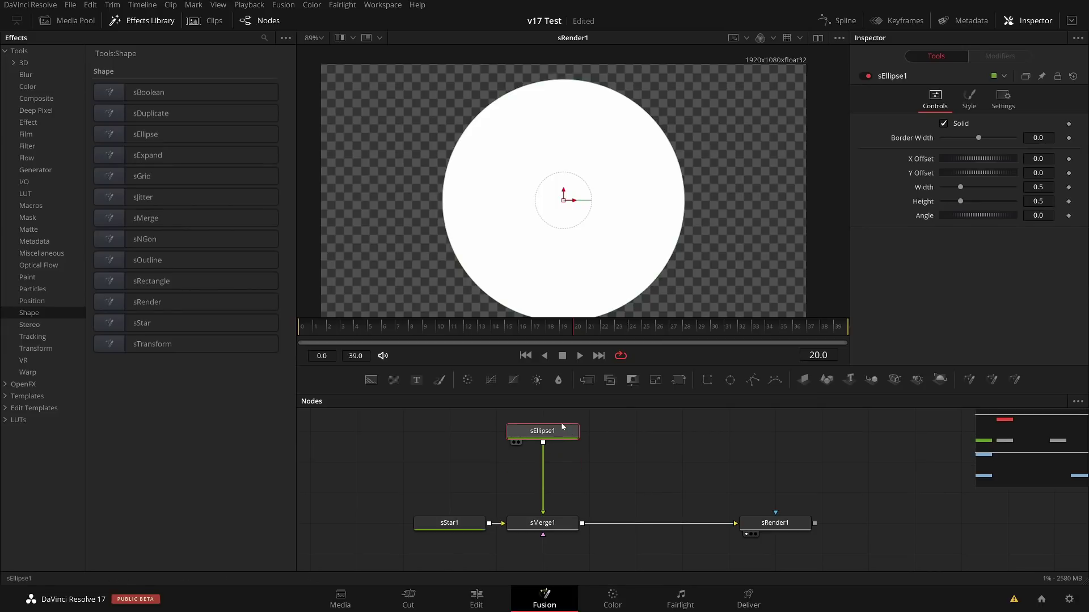
Color sEllipse1 red with Green and Blue at 0.0, and insert an sOutline after it with a slightly increased thickness.
click(969, 99)
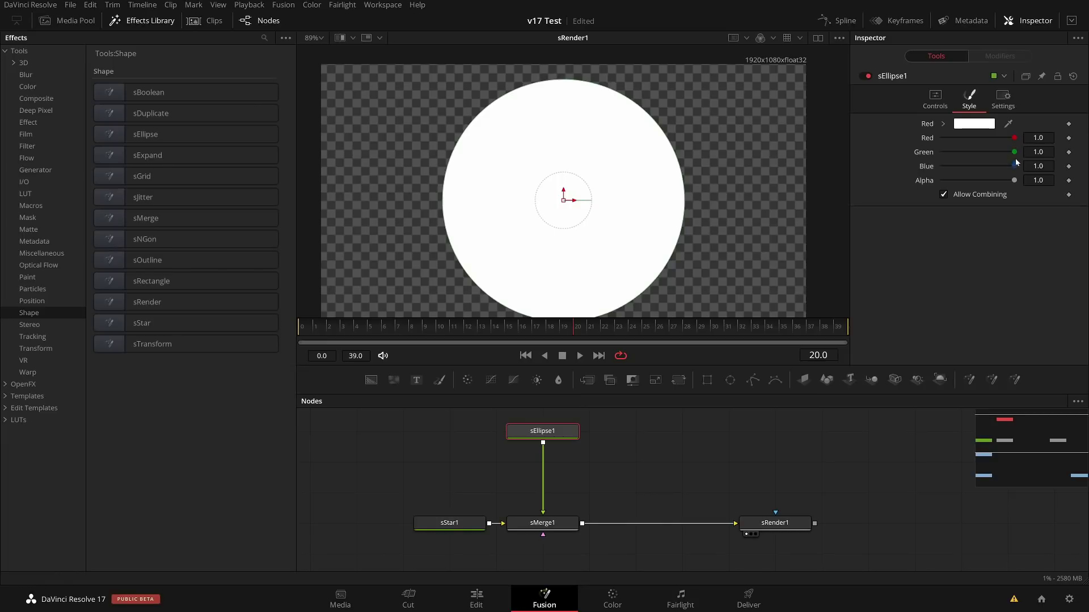
drag(1014, 152, 868, 170)
drag(1016, 170, 884, 172)
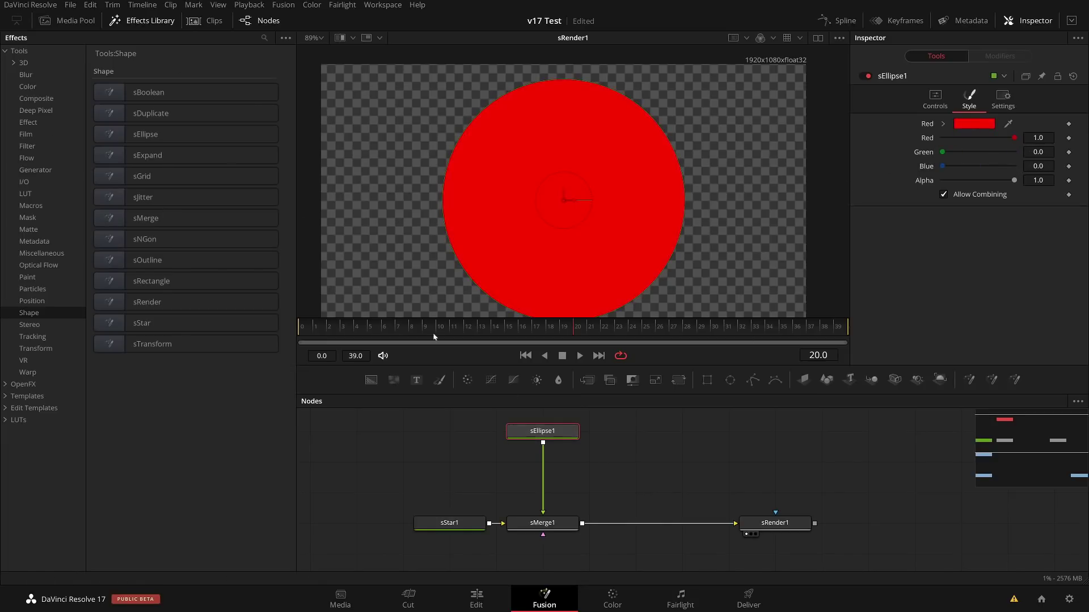
click(152, 261)
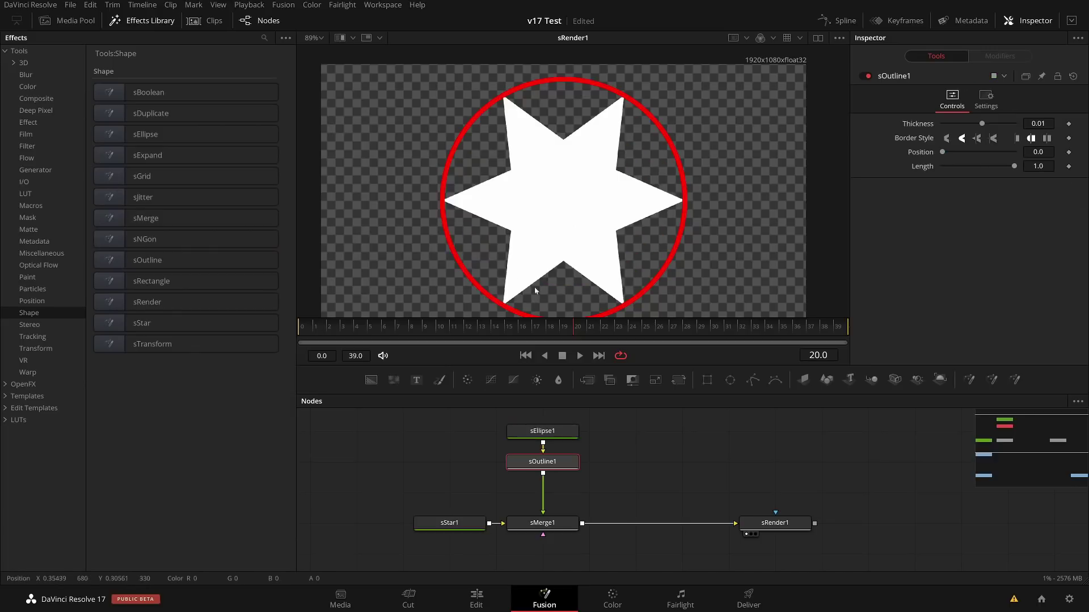
mouse_move(984, 125)
mouse_down()
mouse_move(956, 123)
mouse_move(1023, 123)
mouse_move(984, 124)
mouse_up()
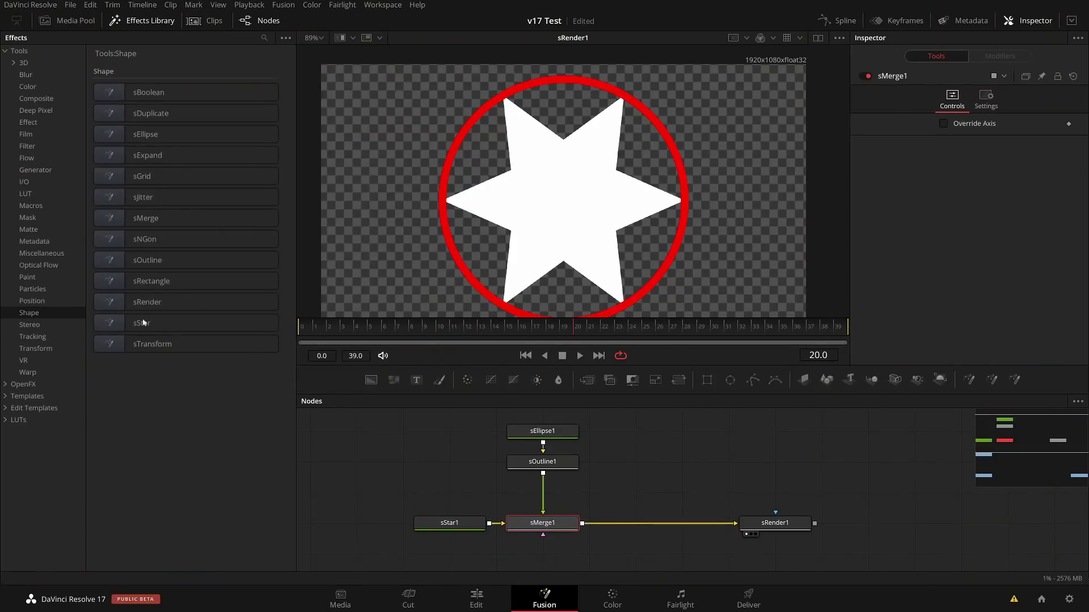
Insert an sTransform between sMerge1 and sRender1, and review sRender1's image and general settings.
click(111, 346)
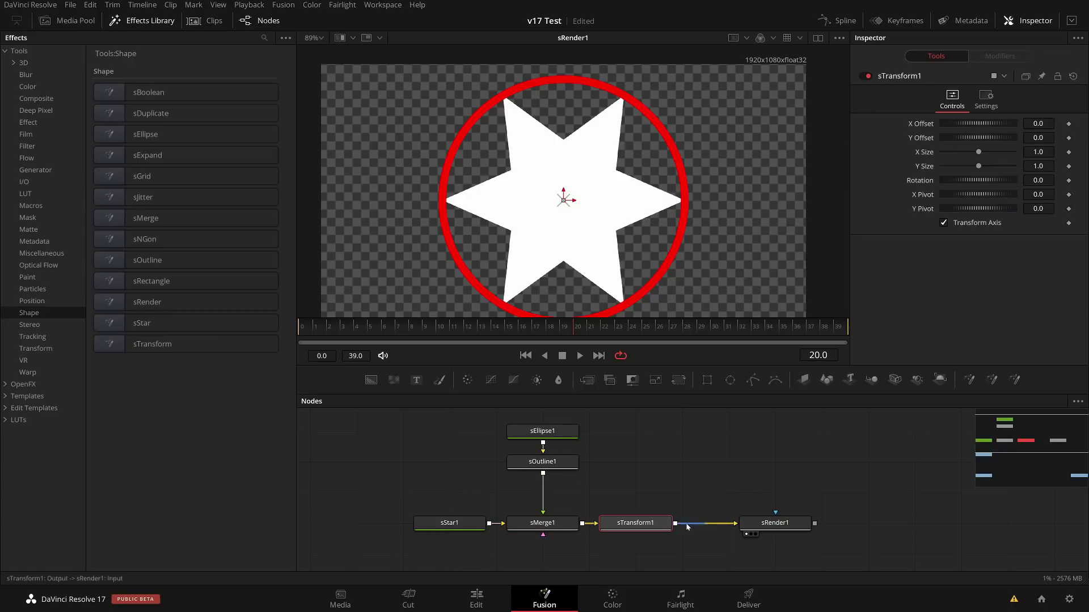
scroll(849, 527, down, 8)
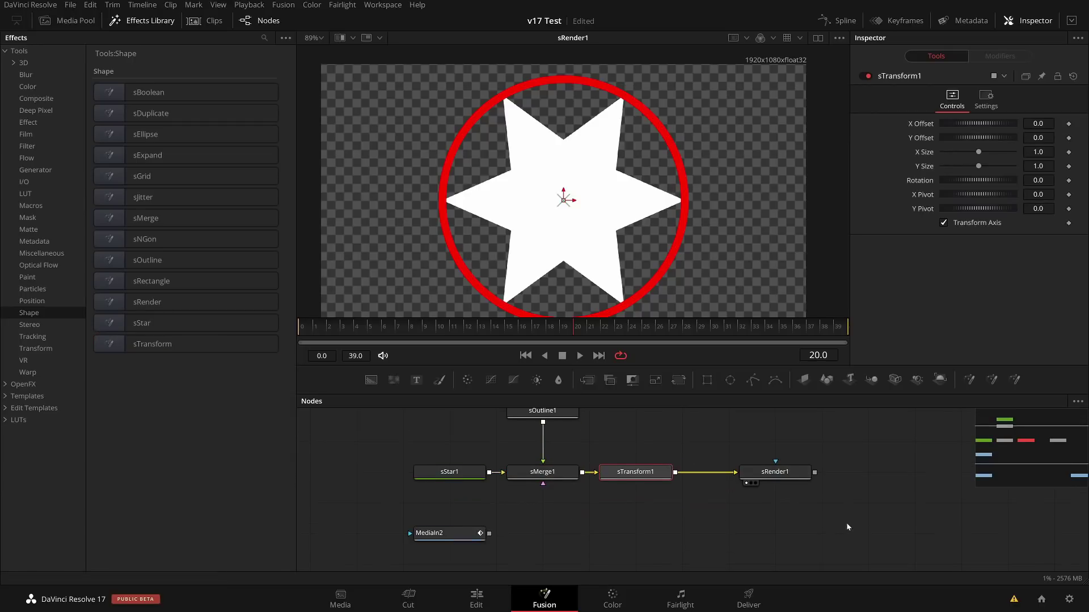
scroll(807, 510, up, 5)
click(799, 472)
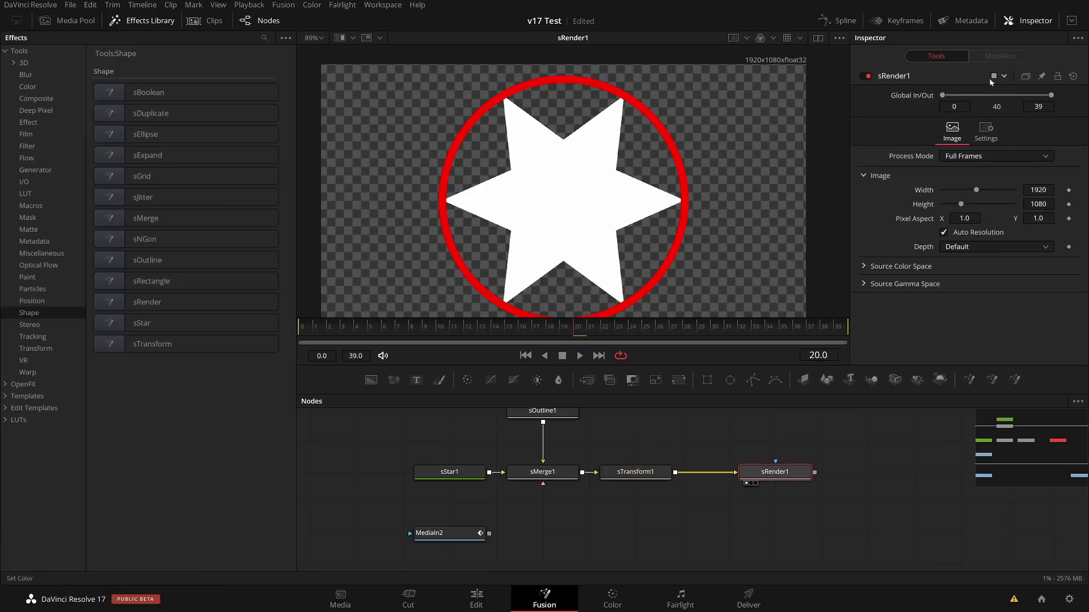
click(982, 128)
click(952, 129)
Merge MediaIn2 over MediaIn1 ahead of MediaOut1 and move the Merge1 node closer to MediaIn1.
scroll(760, 528, down, 5)
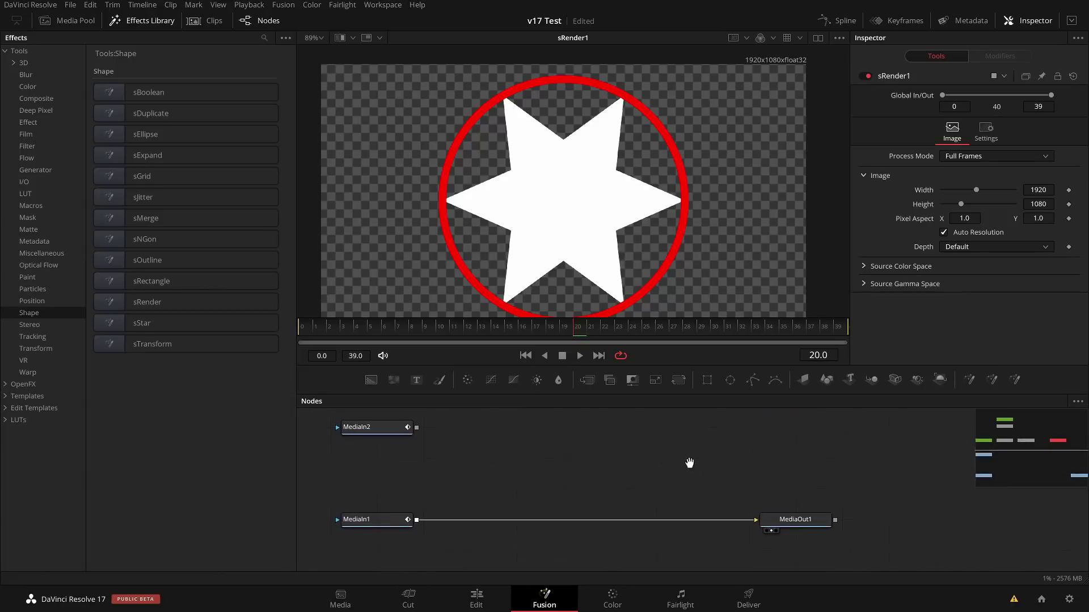
drag(452, 449, 653, 543)
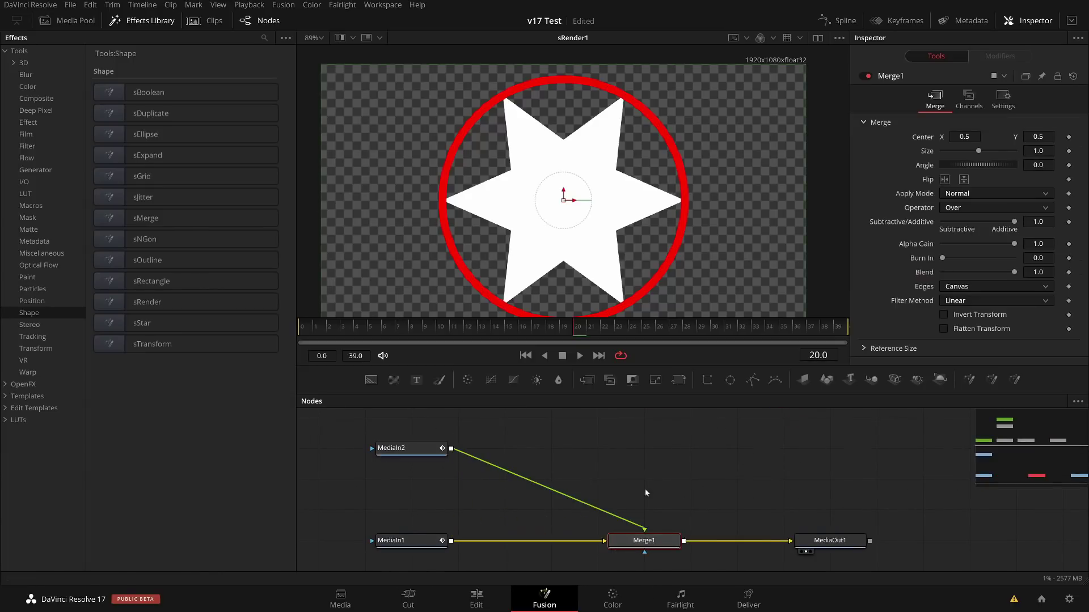
scroll(737, 471, up, 2)
scroll(738, 472, up, 1)
drag(777, 472, 693, 431)
drag(709, 440, 605, 529)
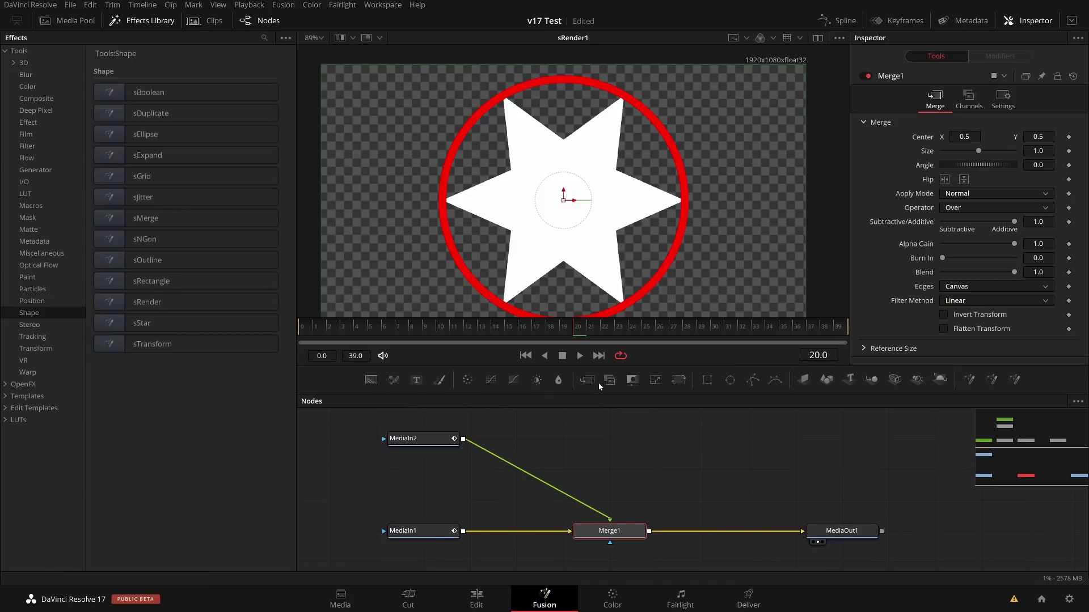
Merge sRender1's output as the foreground over Merge1 with a second Merge, and view Merge2.
scroll(740, 500, up, 3)
drag(789, 463, 724, 491)
key(ctrl+z)
key(1)
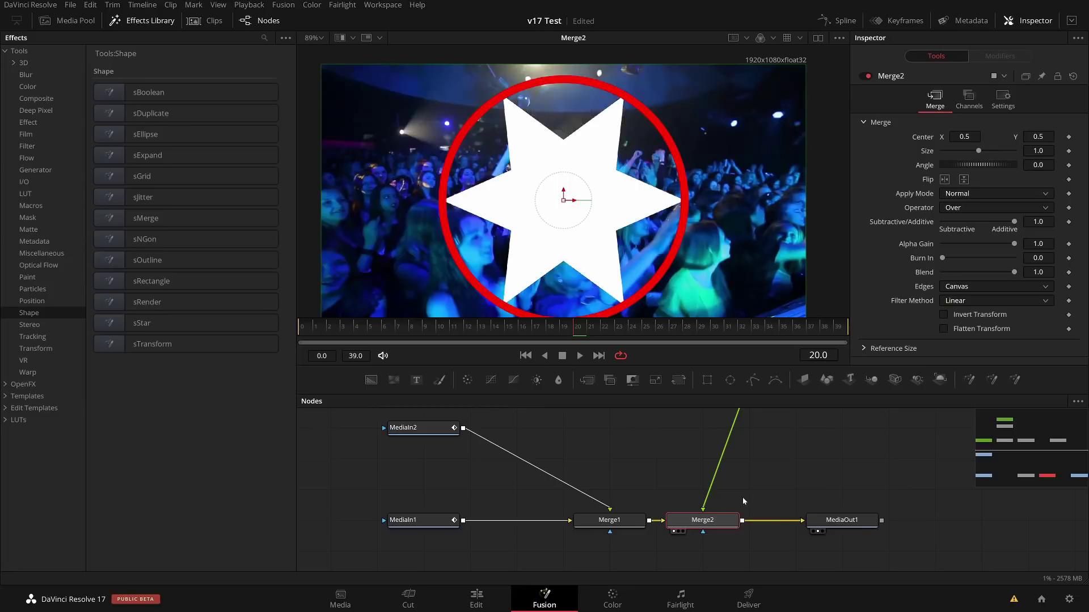
Link sTransform1's Y Size to its X Size with the expression XSize, and adjust X Size to 1.0.
scroll(739, 480, up, 3)
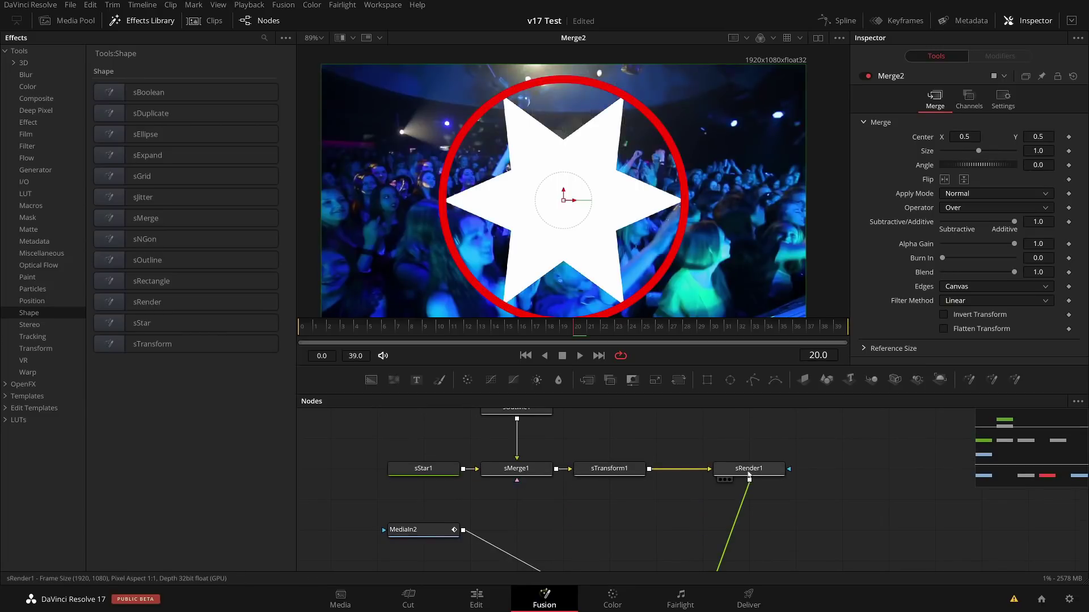
click(746, 474)
click(609, 468)
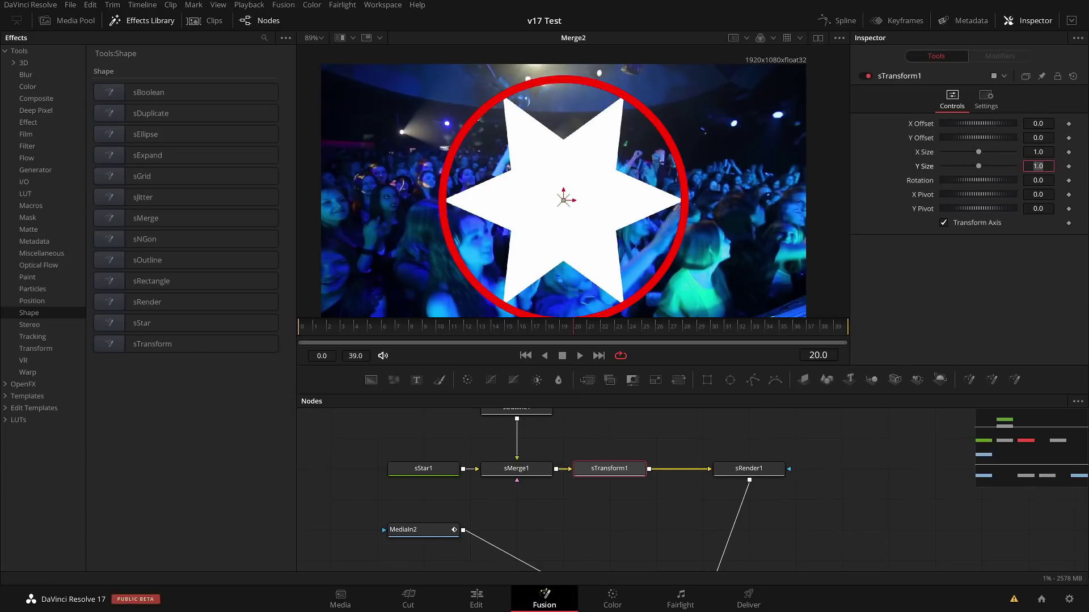
key(Tab)
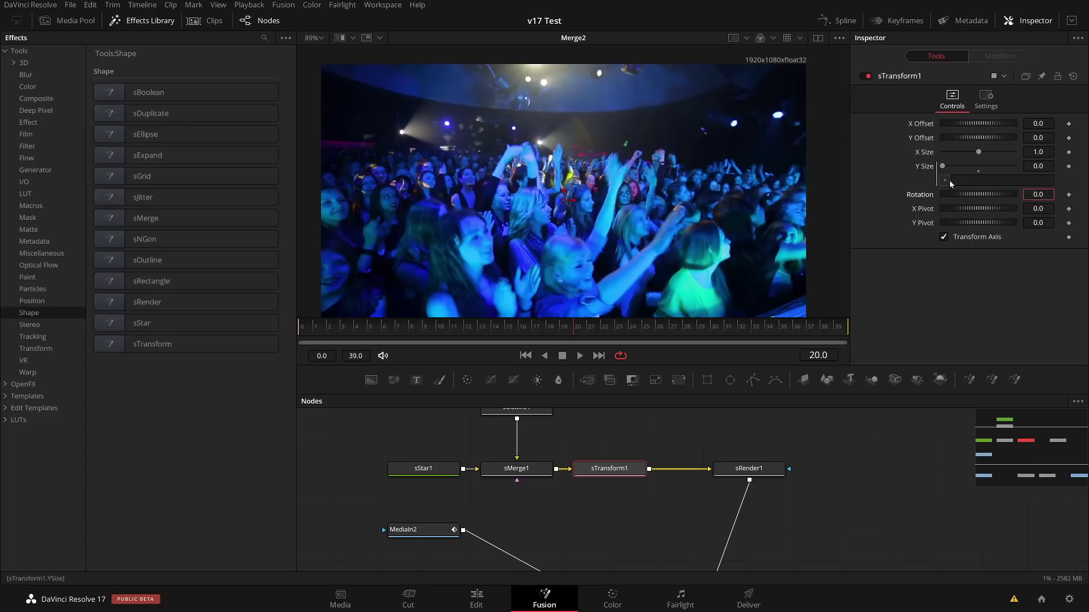
drag(944, 180, 973, 152)
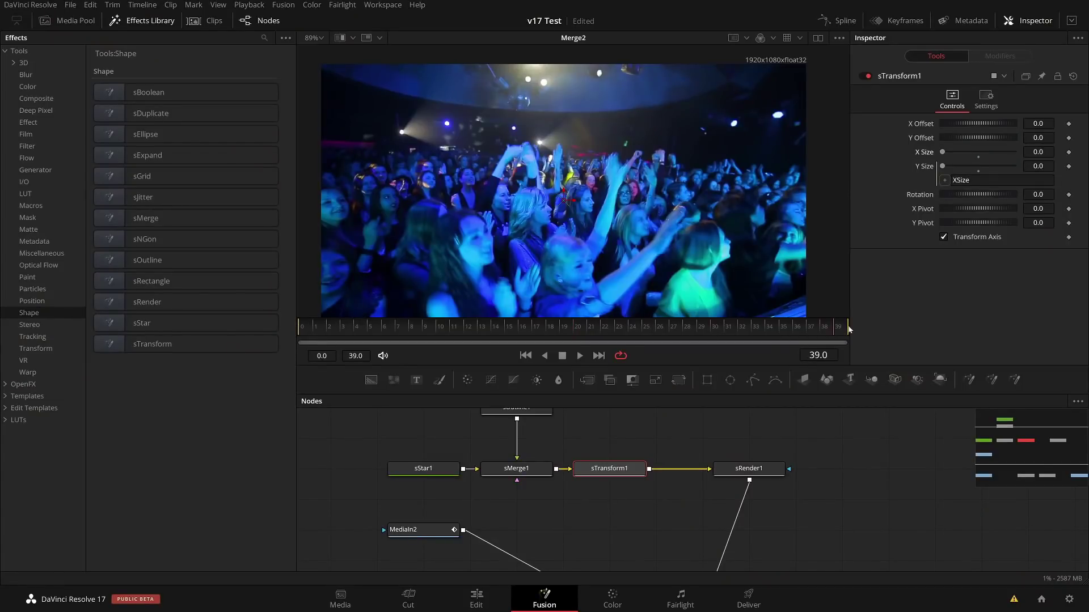
drag(1010, 152, 1058, 154)
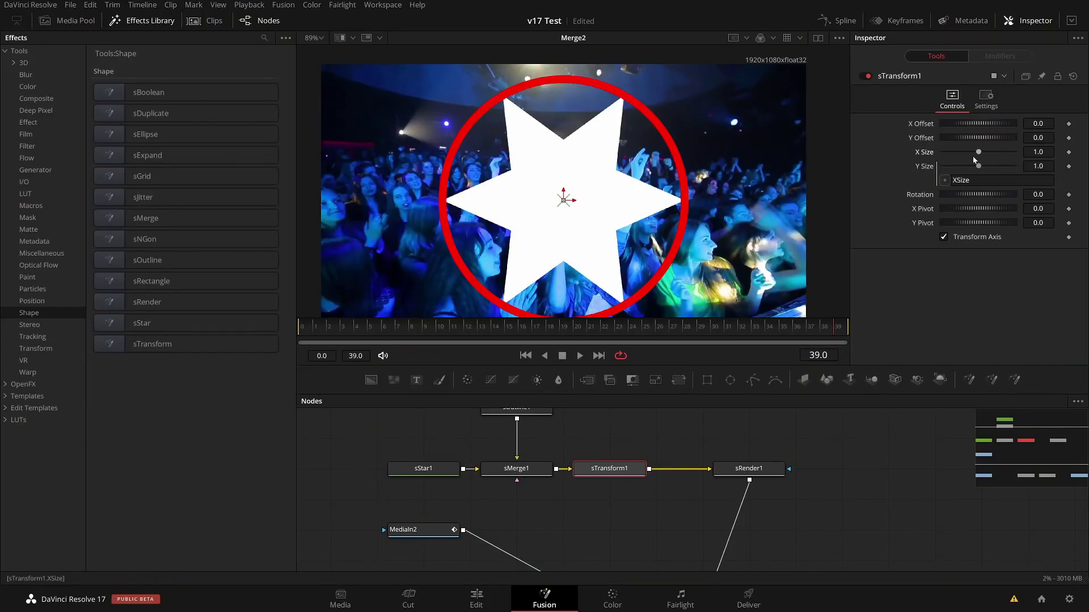
Modify sTransform1's X Size with ResolveParameter and open the modifier's Parameter ID choices.
right_click(921, 158)
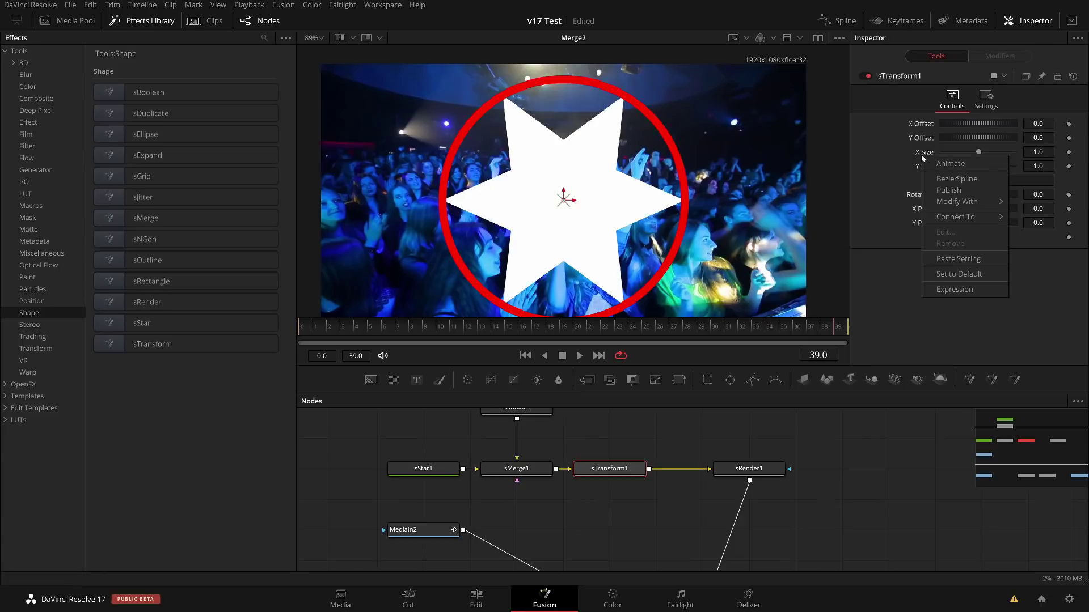
mouse_move(938, 203)
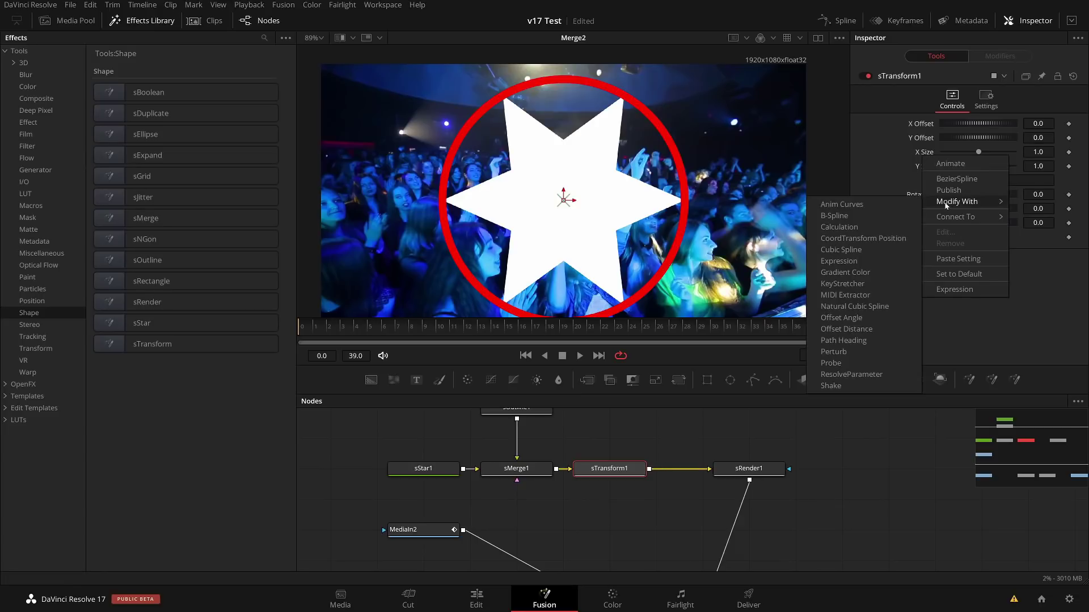
click(845, 374)
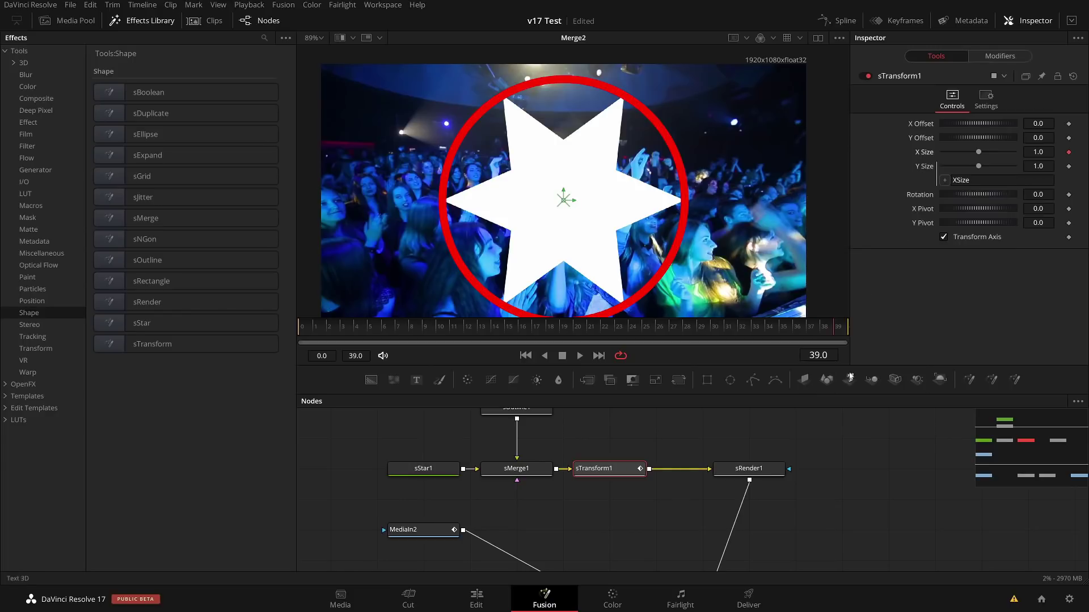
click(1001, 56)
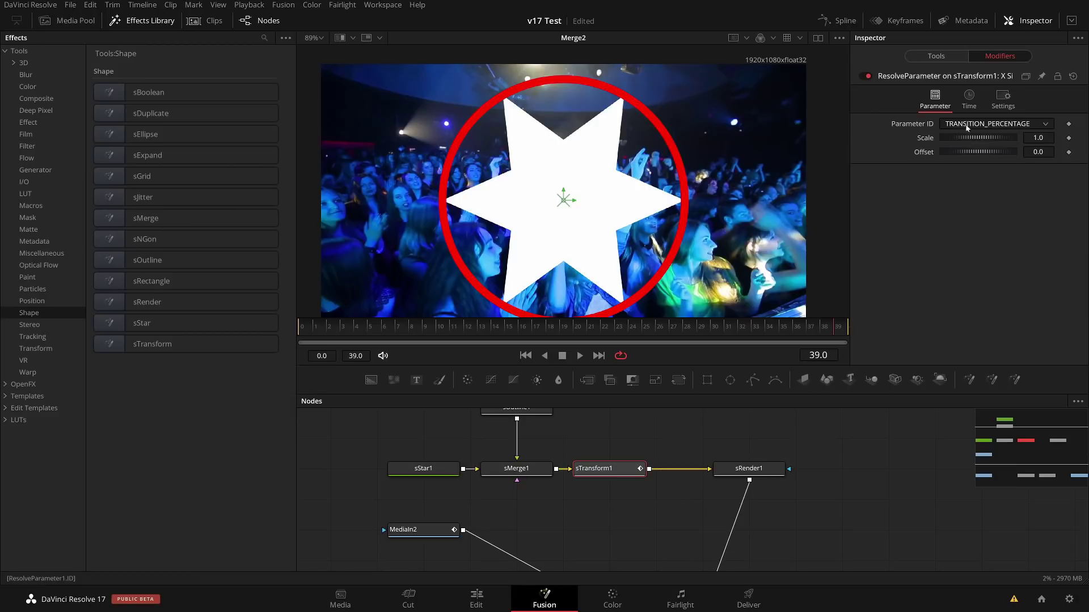
click(985, 124)
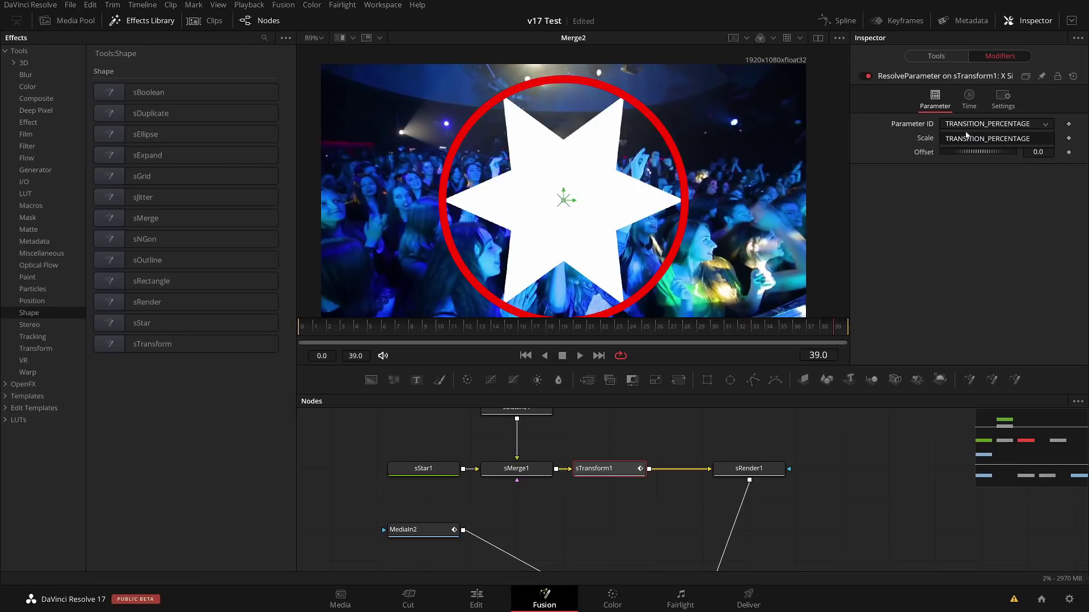
Set the X Size modifier's Parameter ID to TRANSITION_PERCENTAGE, try a Scale of 0.514, reset Scale to 1.0, and scrub the animation.
click(1003, 139)
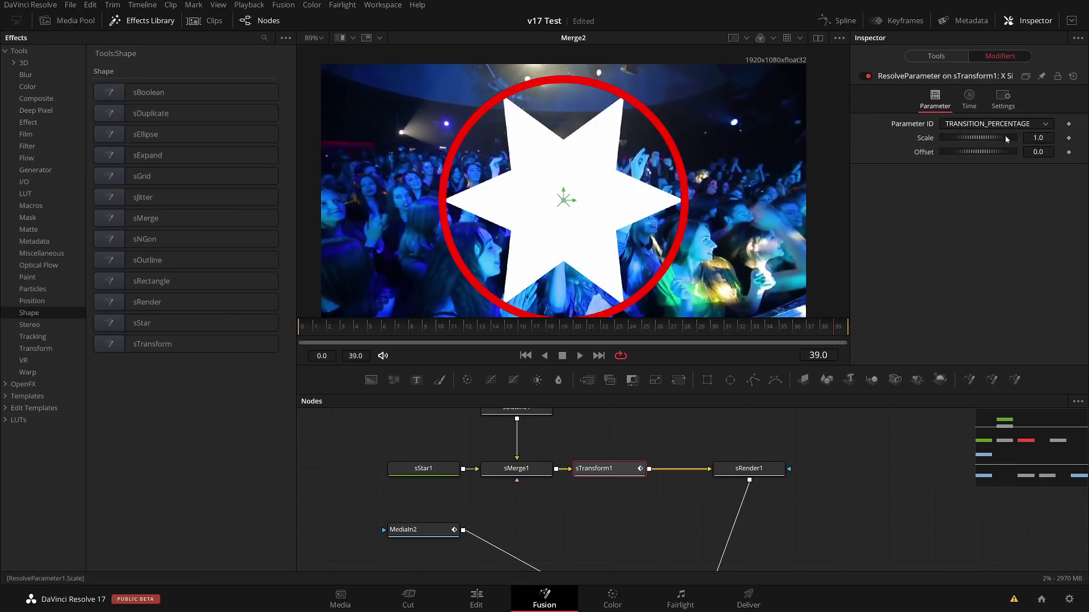
drag(1004, 139, 970, 136)
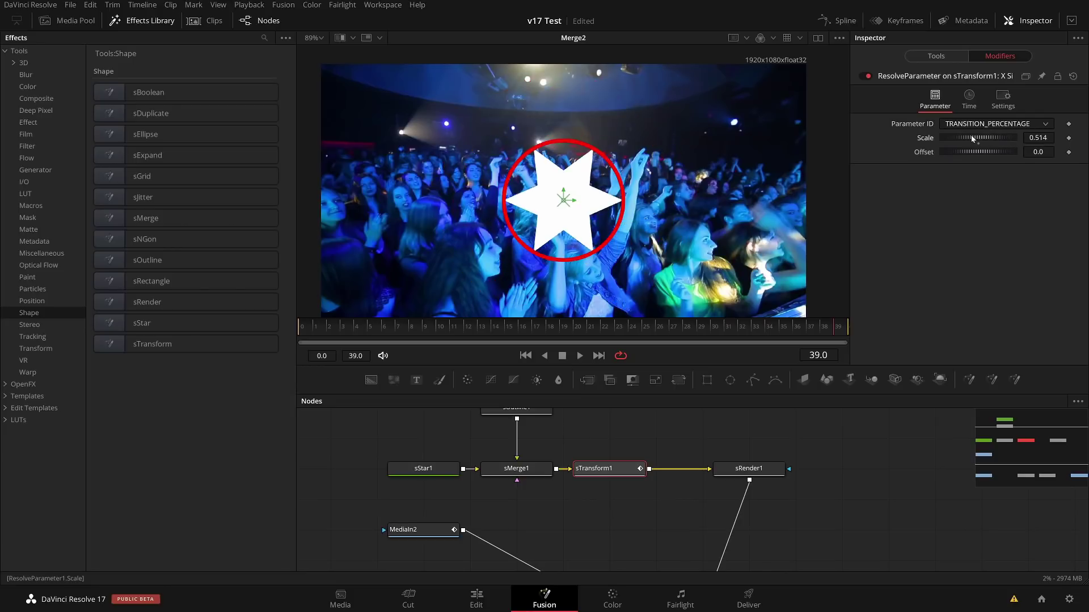
double_click(975, 144)
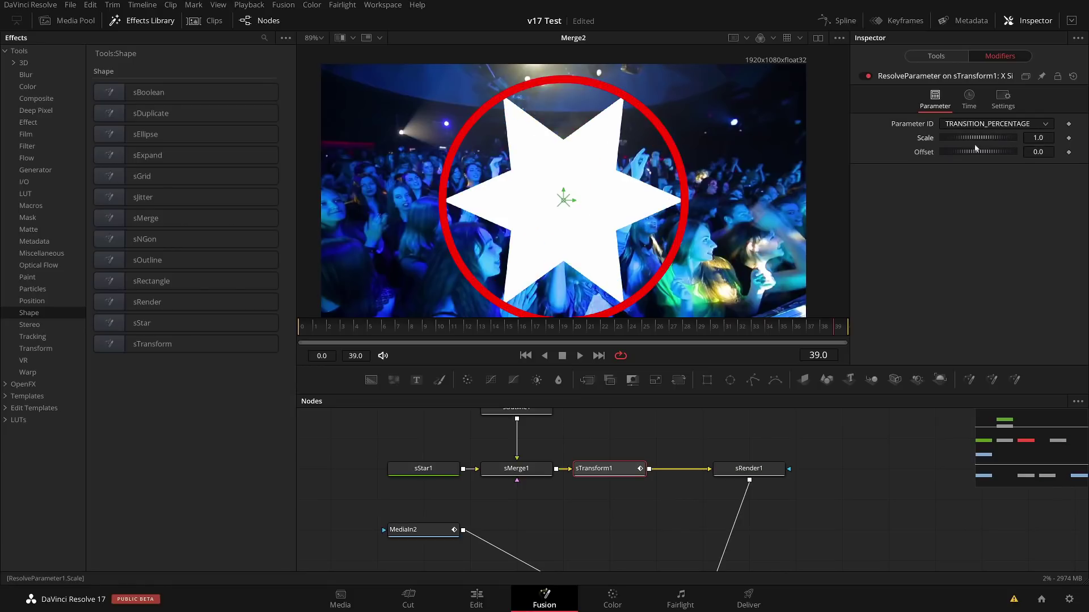
drag(770, 328, 584, 328)
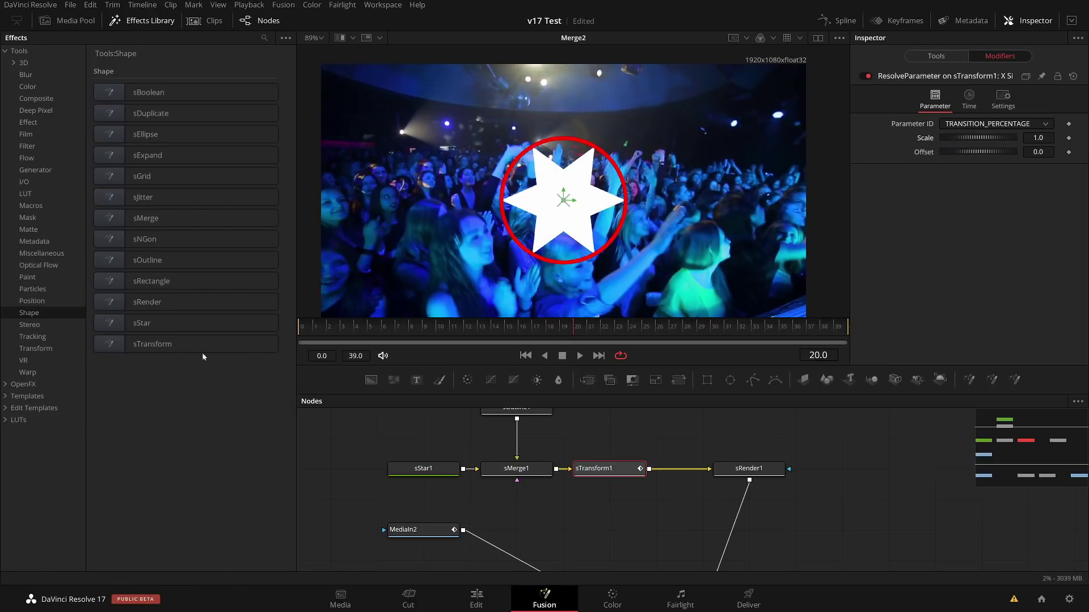
click(366, 333)
drag(365, 329, 860, 322)
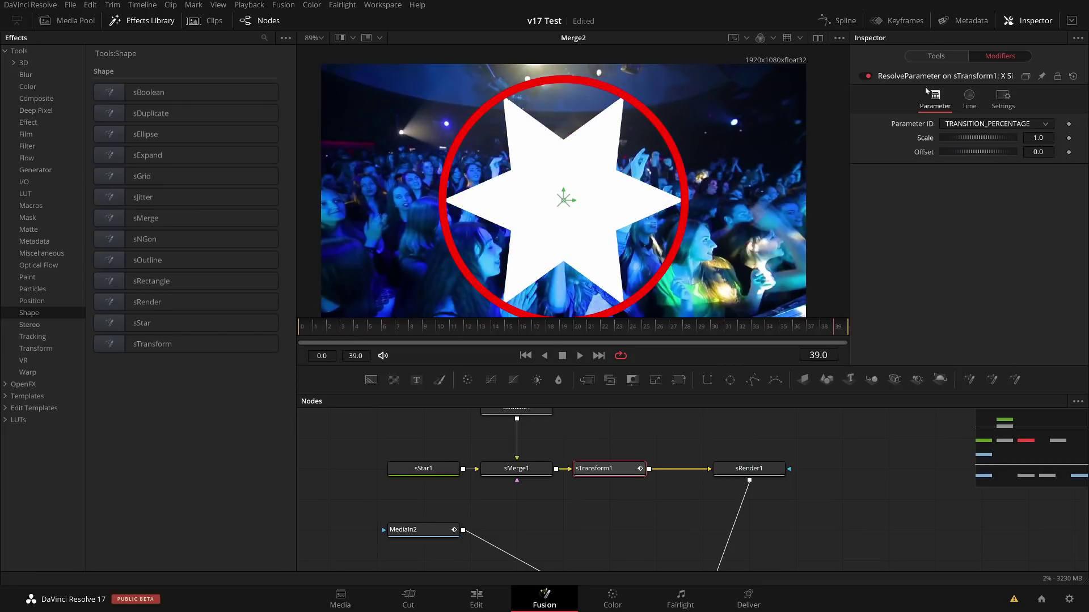
Play and scrub the transition while checking how sTransform1's X Size and Y Size change over its length.
click(936, 56)
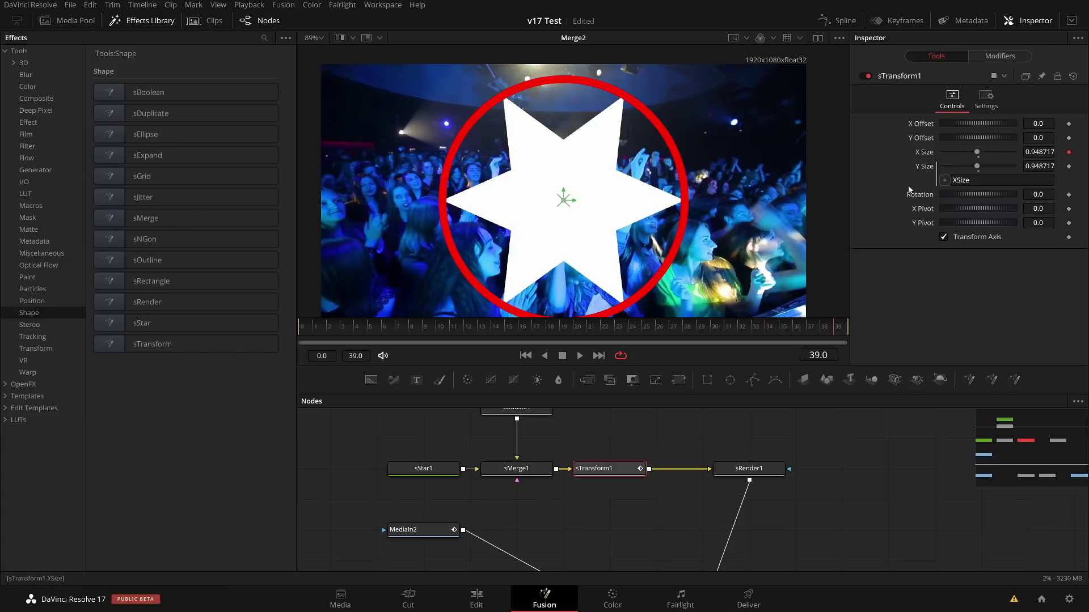
drag(560, 331, 311, 328)
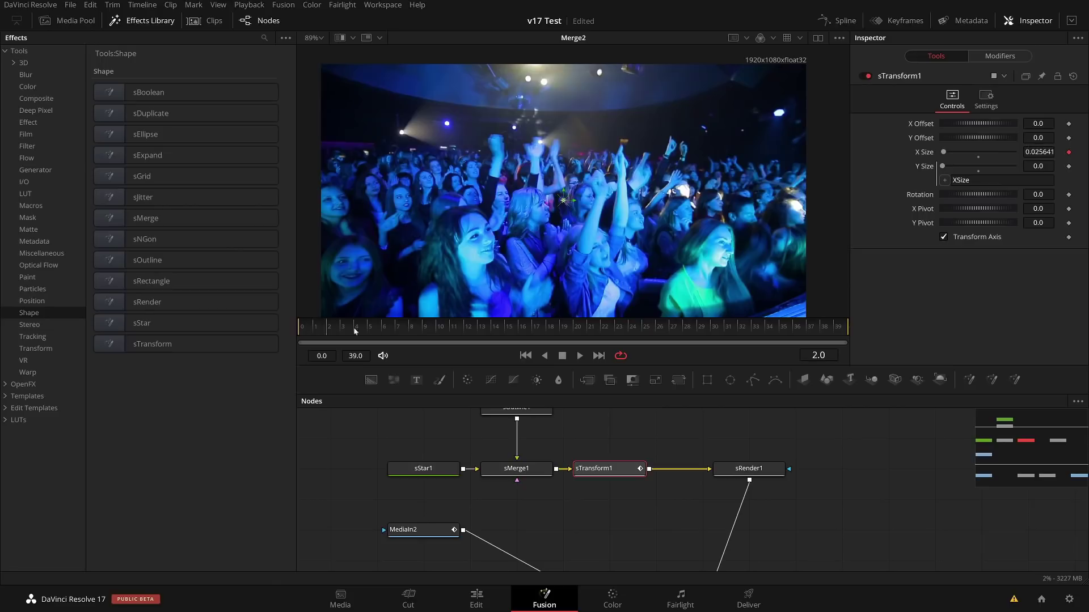
key(space)
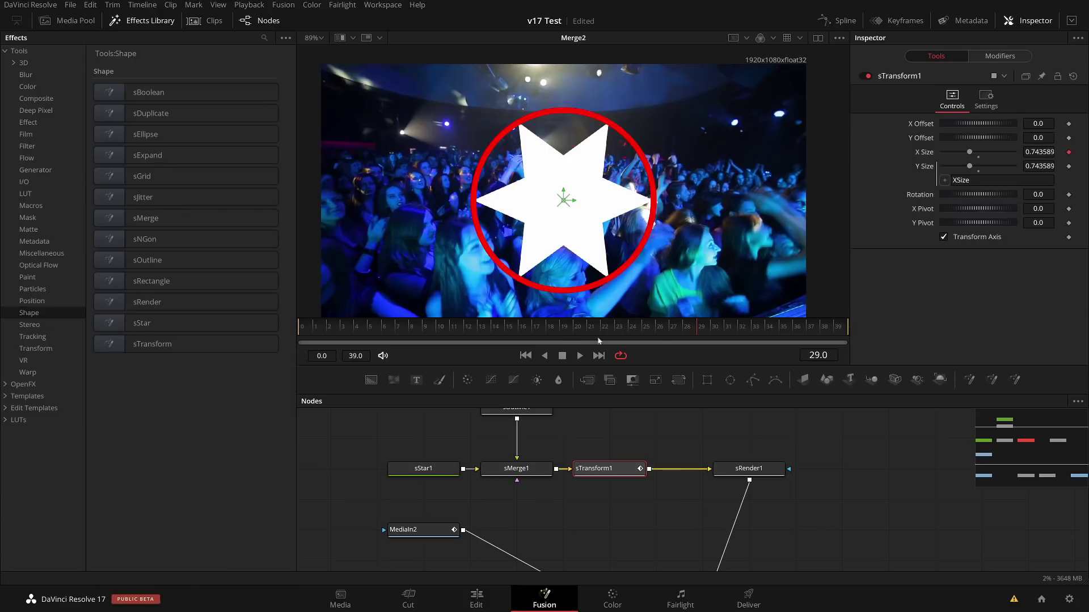
click(750, 330)
drag(749, 331, 763, 327)
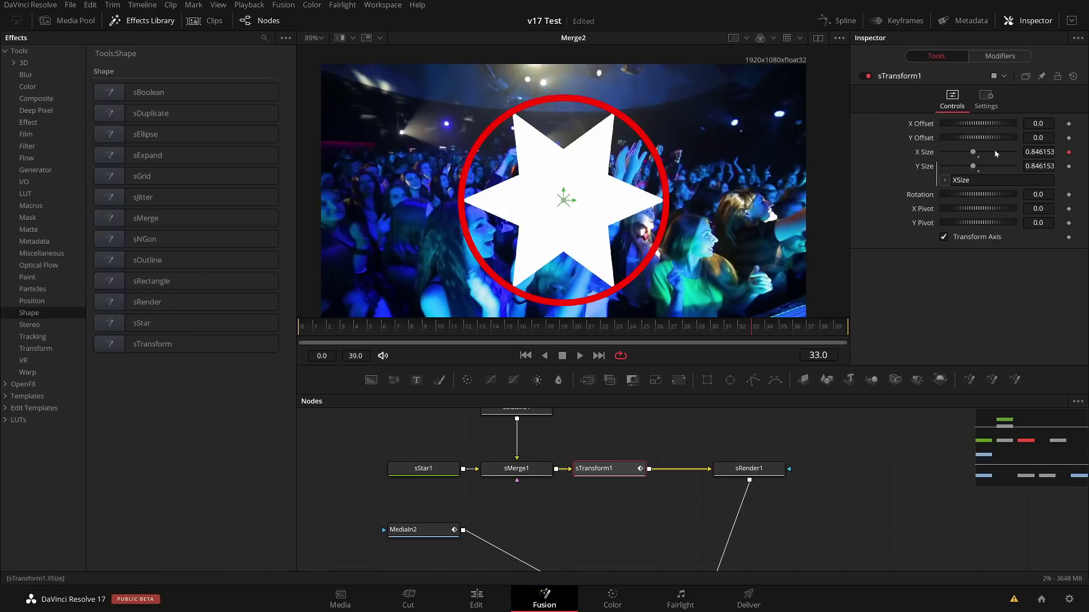
mouse_move(771, 329)
mouse_down()
mouse_move(847, 334)
mouse_move(752, 335)
mouse_up()
Save the project and replace the ResolveParameter modifier on sTransform1's X Size with Anim Curves.
key(ctrl+s)
right_click(918, 152)
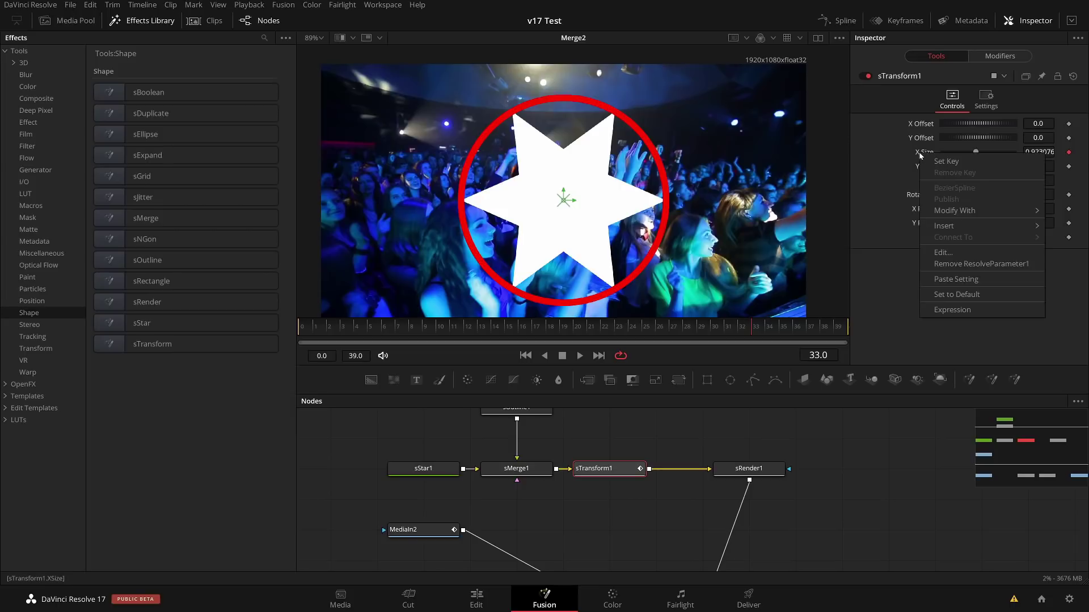
click(958, 269)
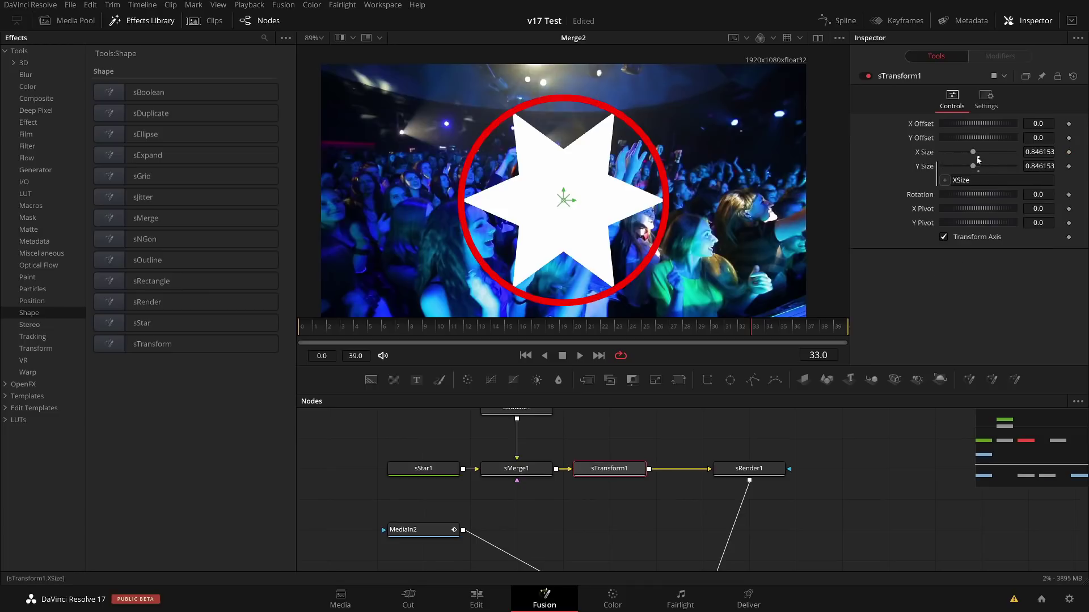
right_click(921, 157)
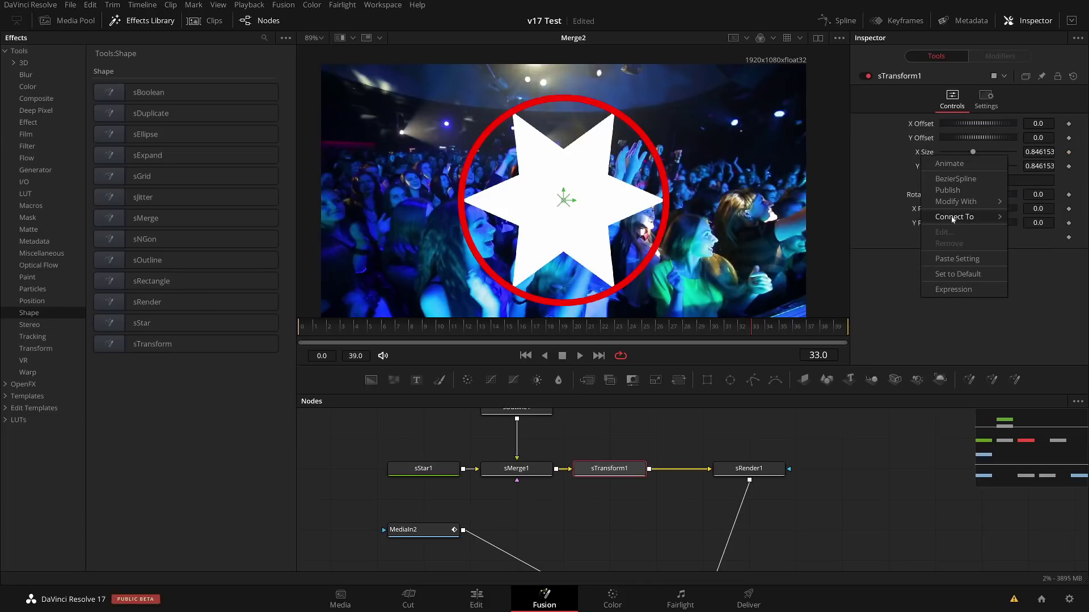
mouse_move(956, 203)
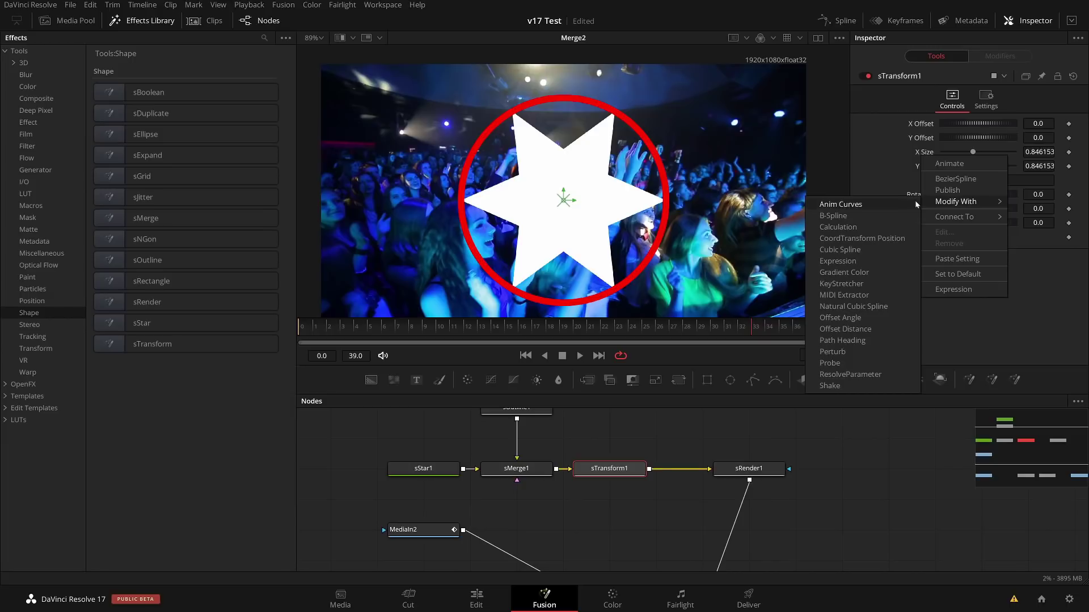
click(856, 205)
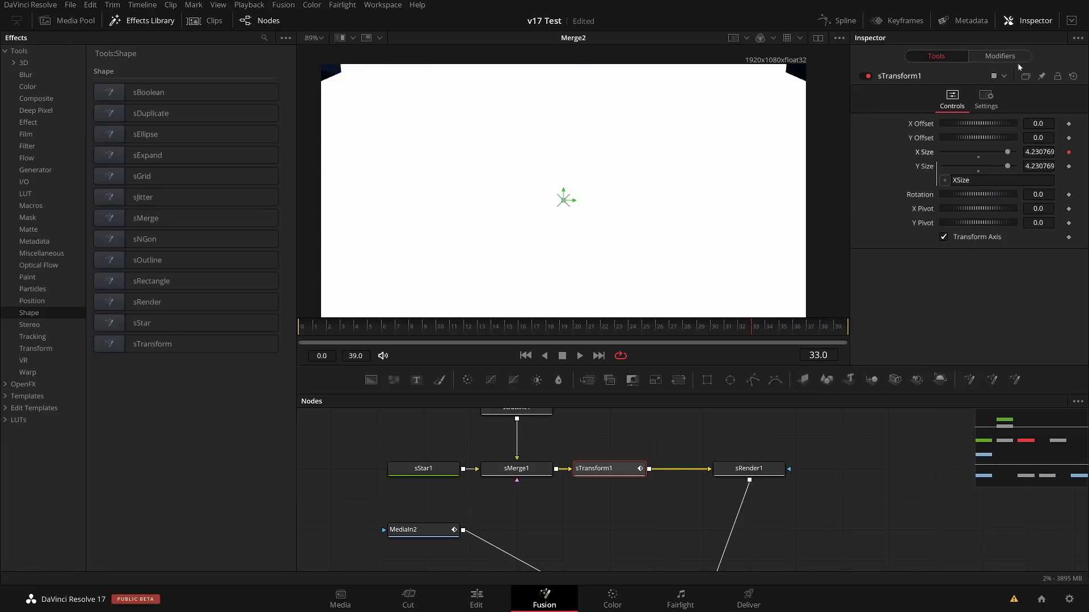
Review the Source and Curve options of the Anim Curves modifier, keeping Transition and Linear selected.
click(992, 56)
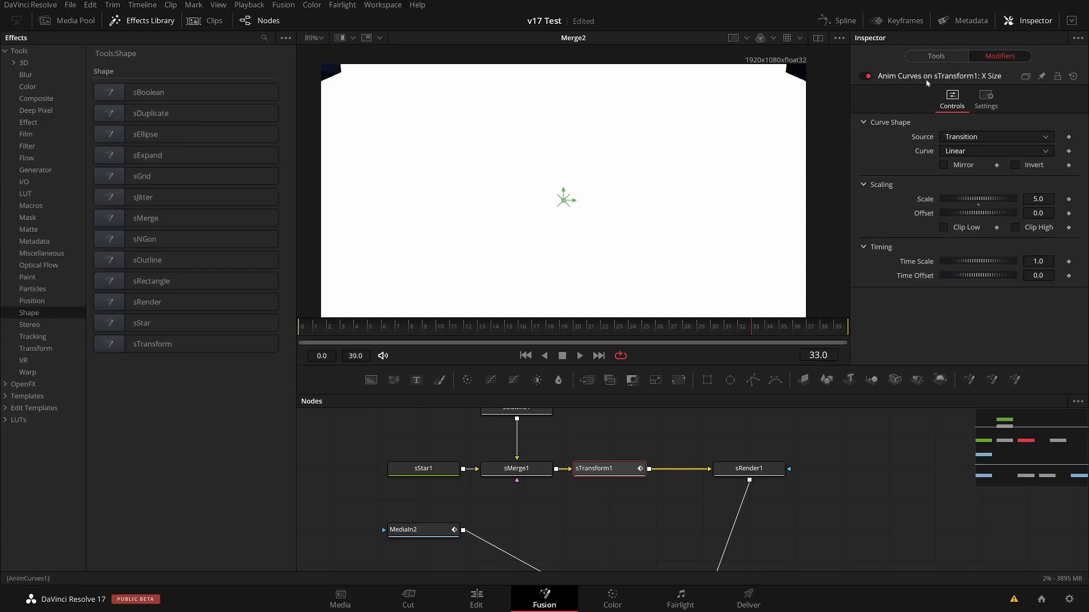
click(976, 137)
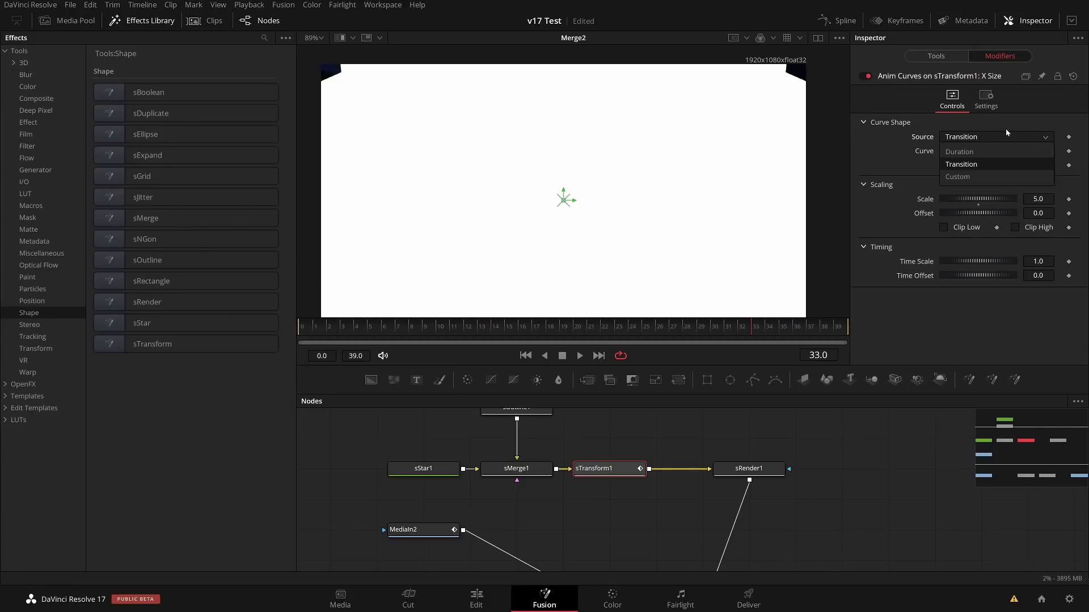
click(960, 165)
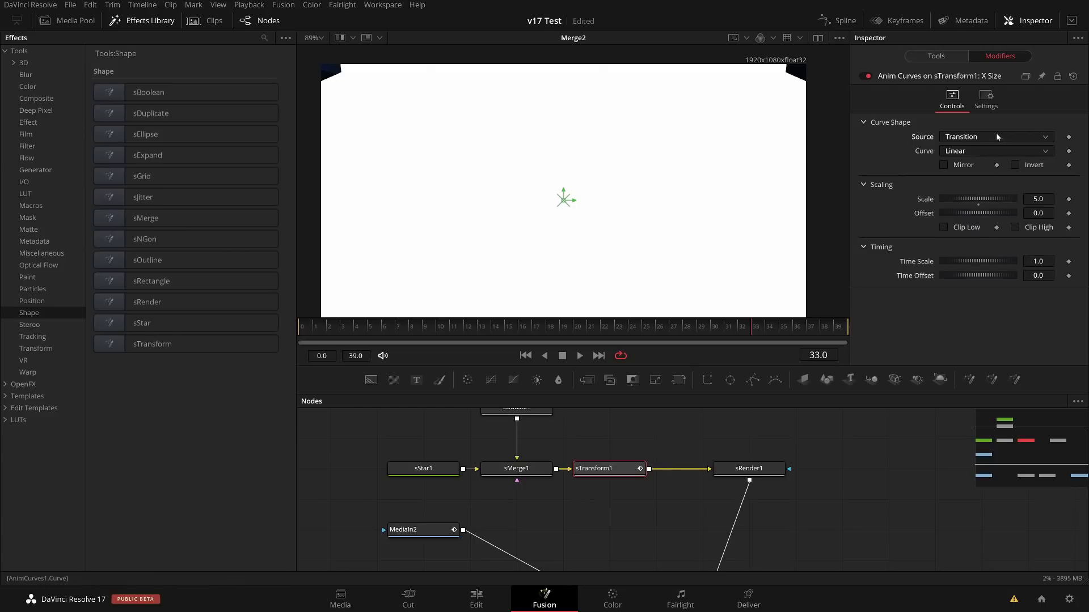
click(963, 152)
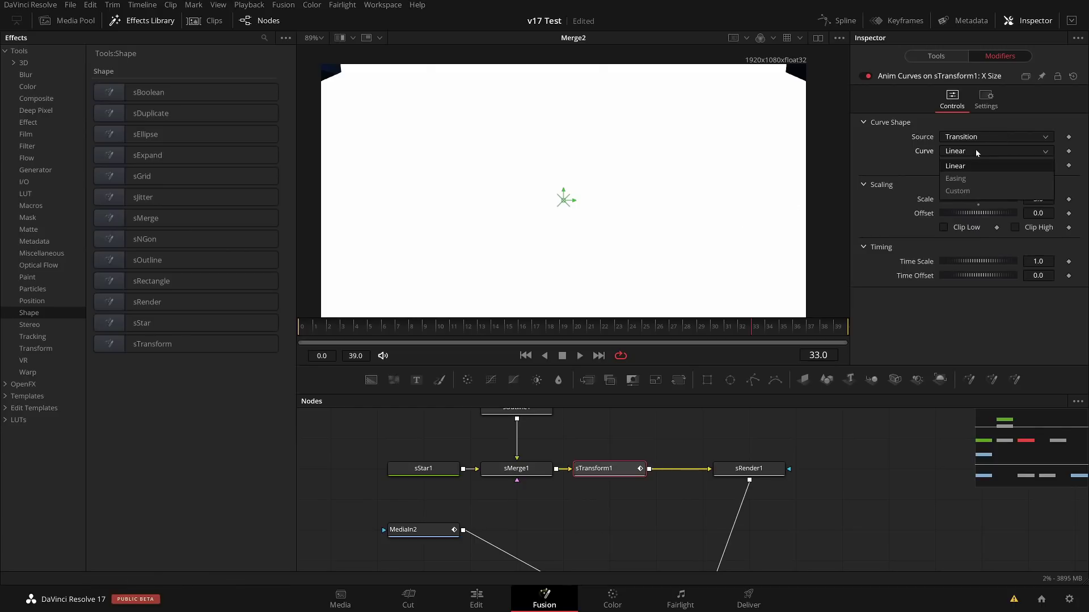
click(963, 167)
Reset the Anim Curves Scale to 1.0 and check sTransform1's X Size at the transition's last frame.
click(539, 332)
drag(539, 334, 853, 323)
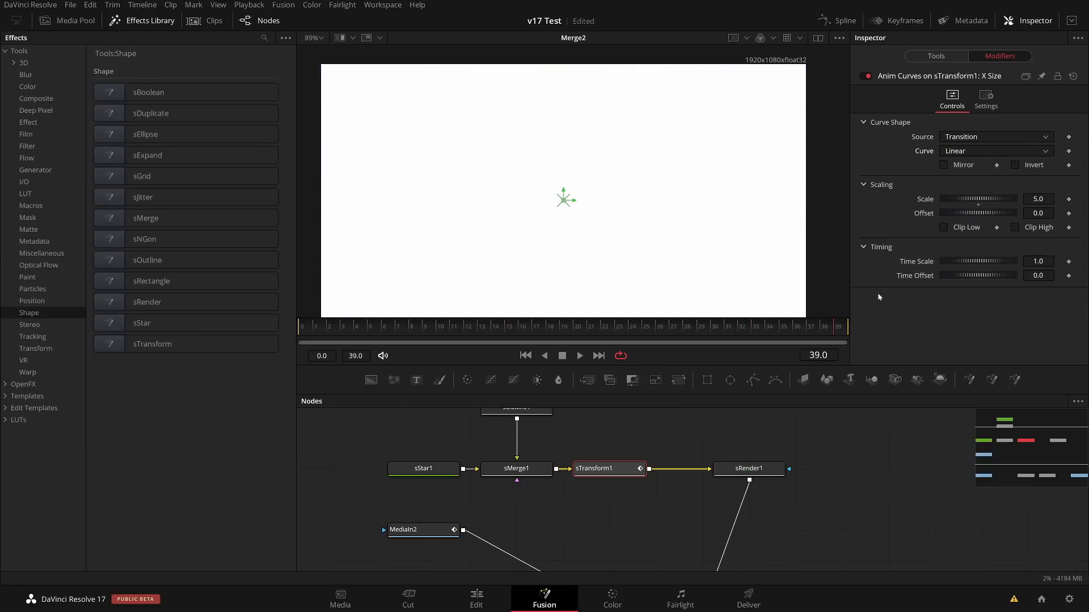
double_click(978, 205)
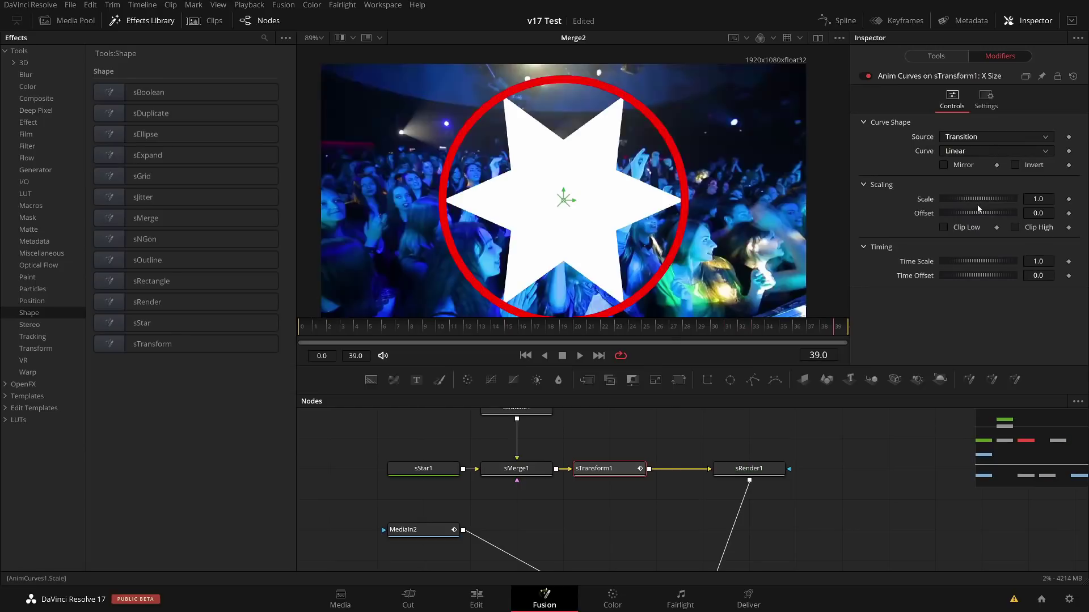
drag(794, 328, 847, 327)
click(935, 56)
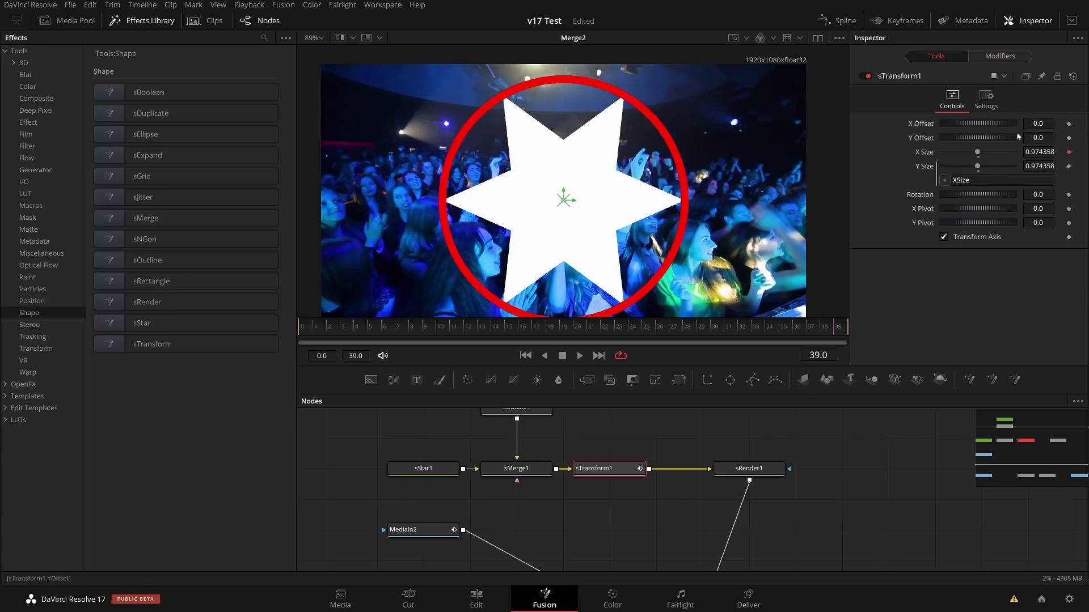
click(997, 56)
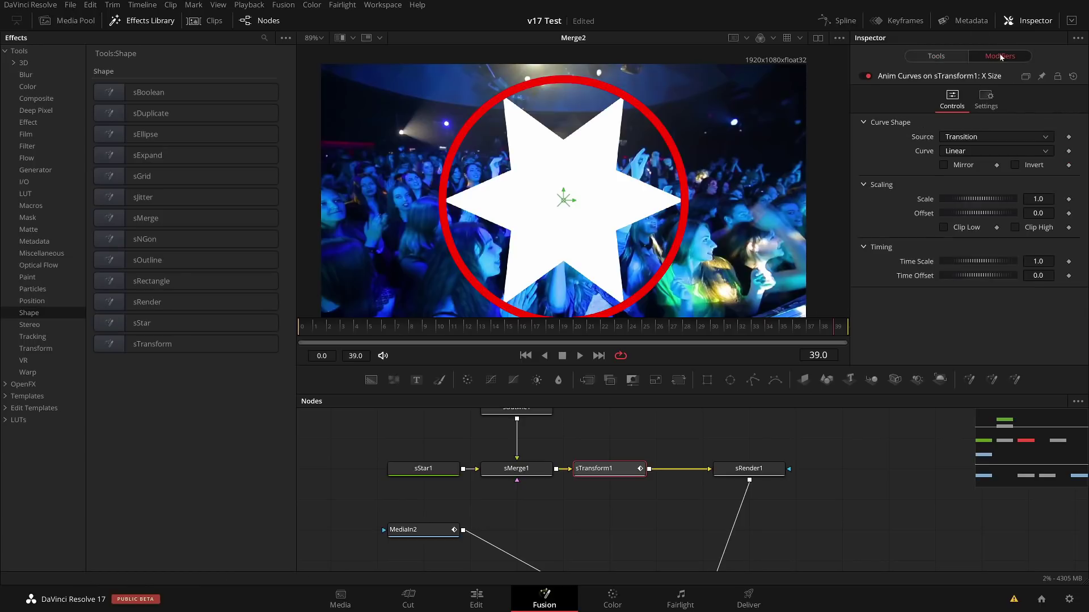
Set the Anim Curves Curve to Easing with Sine for both In and Out, playing the animation to compare the easing.
click(963, 152)
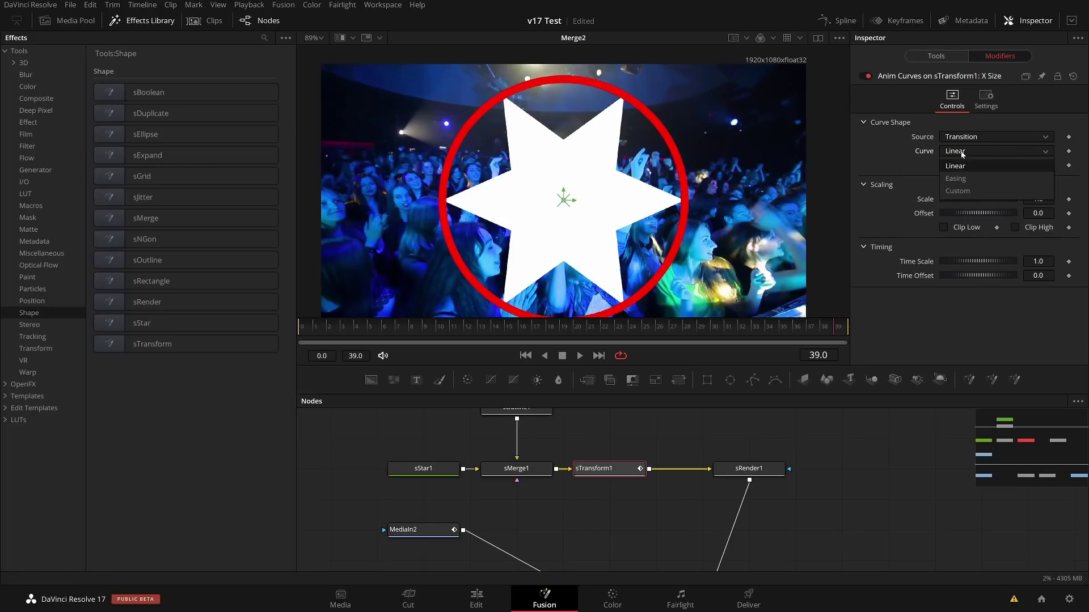
click(956, 178)
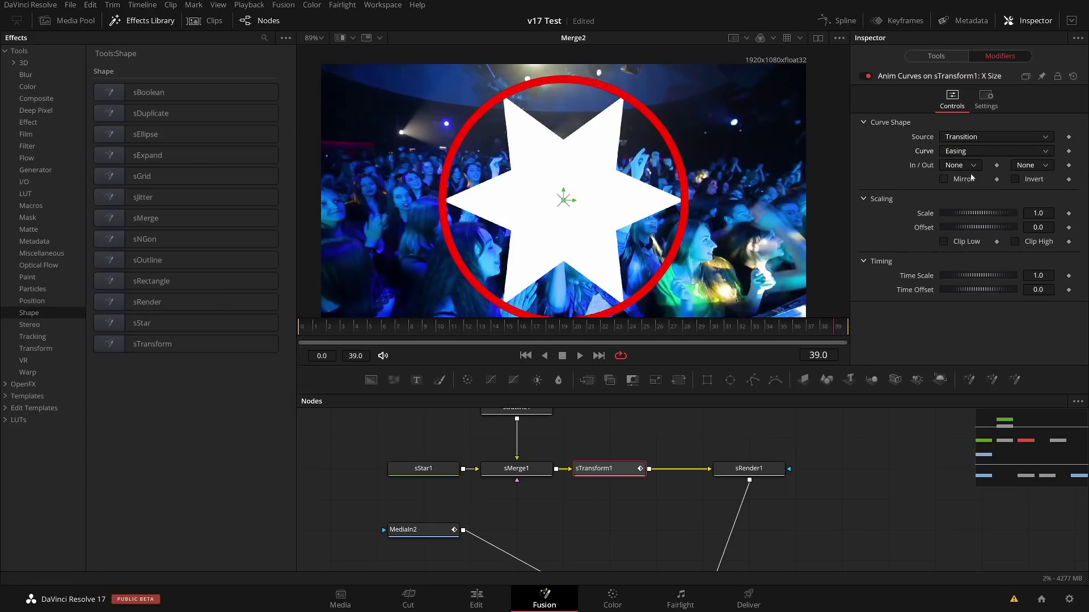
key(Home)
key(space)
click(972, 168)
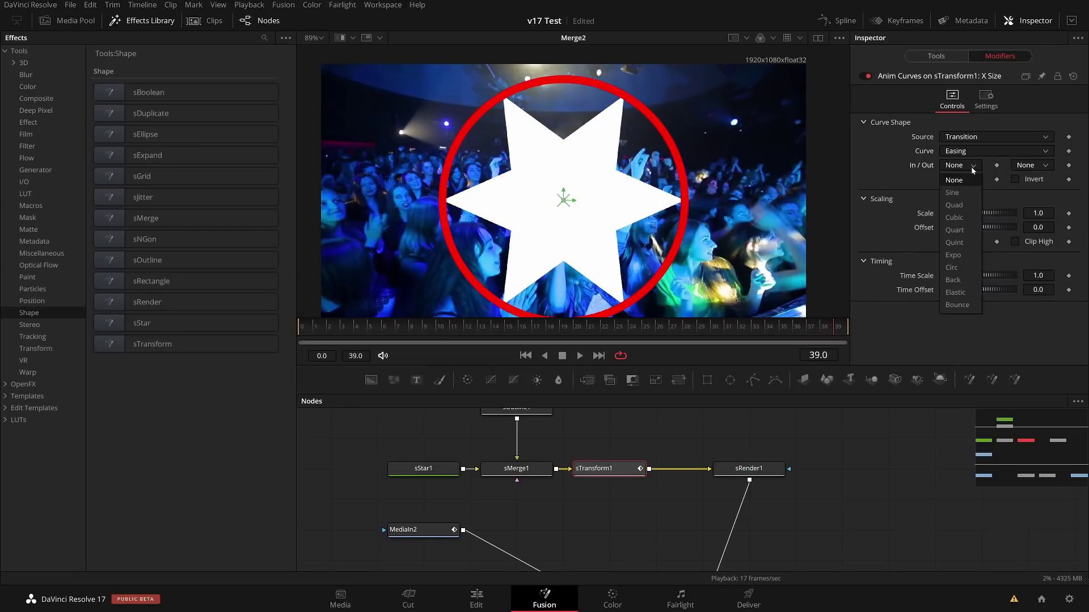
click(953, 192)
click(1027, 165)
click(1023, 193)
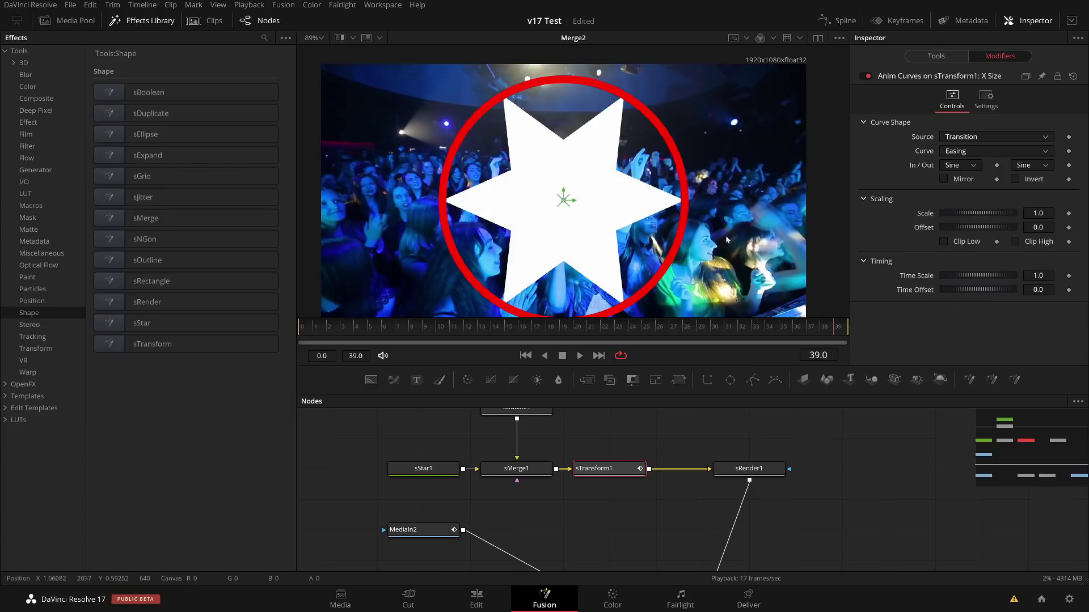
click(304, 326)
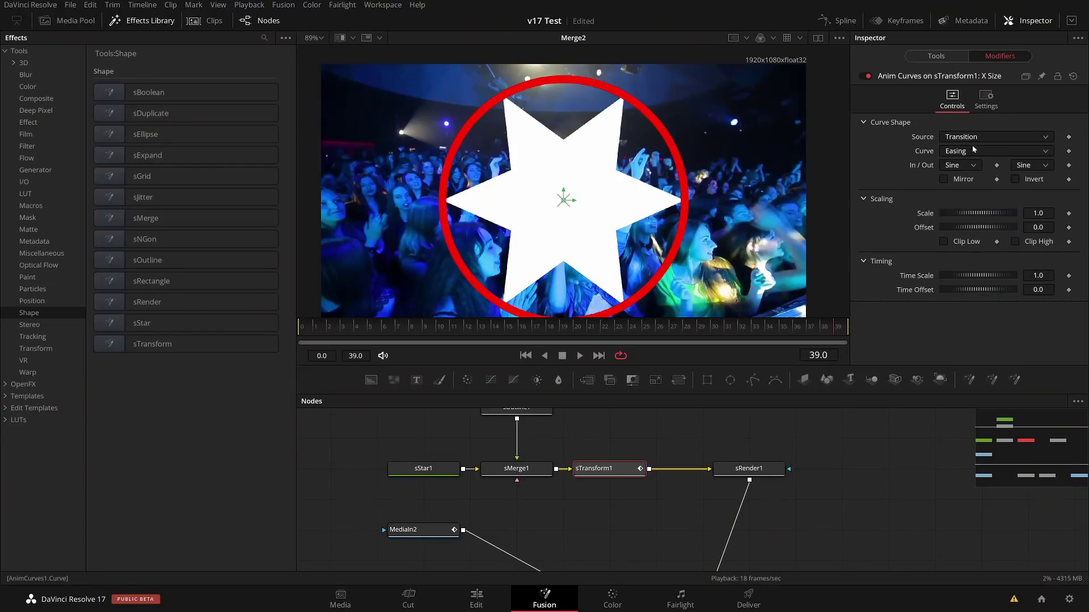
Try Custom as the Anim Curves Source and return it to Transition.
click(975, 137)
click(1002, 144)
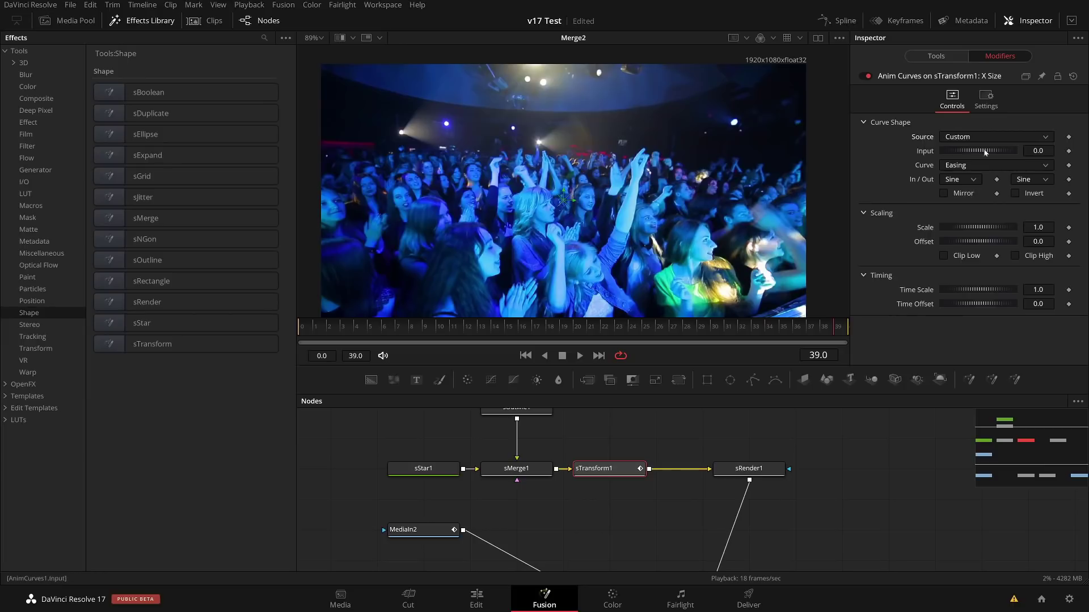
click(964, 137)
click(962, 154)
Set the Anim Curves Curve to Custom, show its Lookup curve fitted in the Spline editor, and return to frame 0.
click(962, 152)
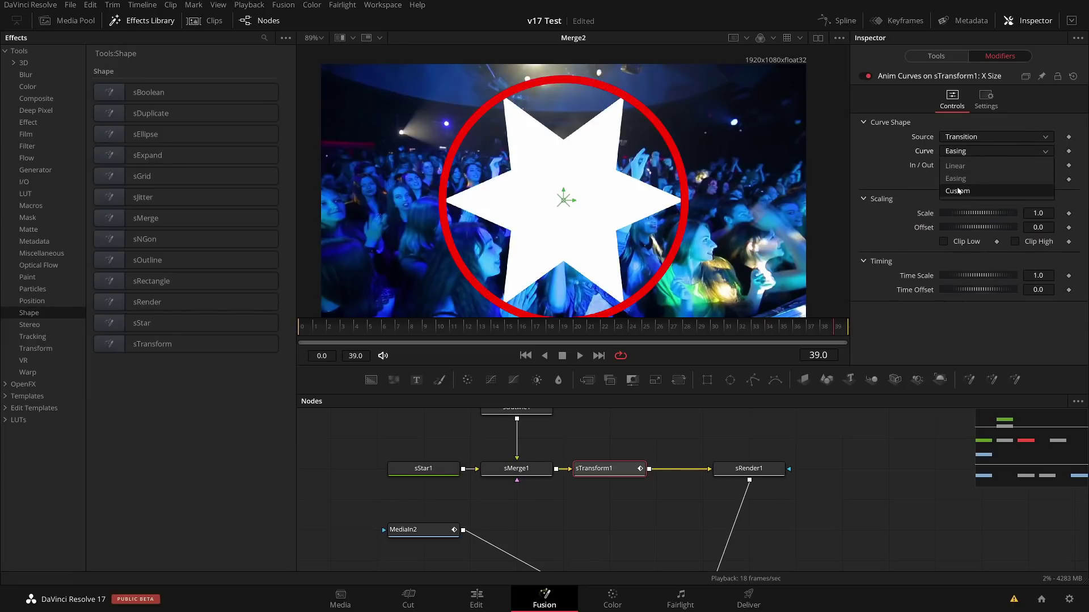
click(958, 192)
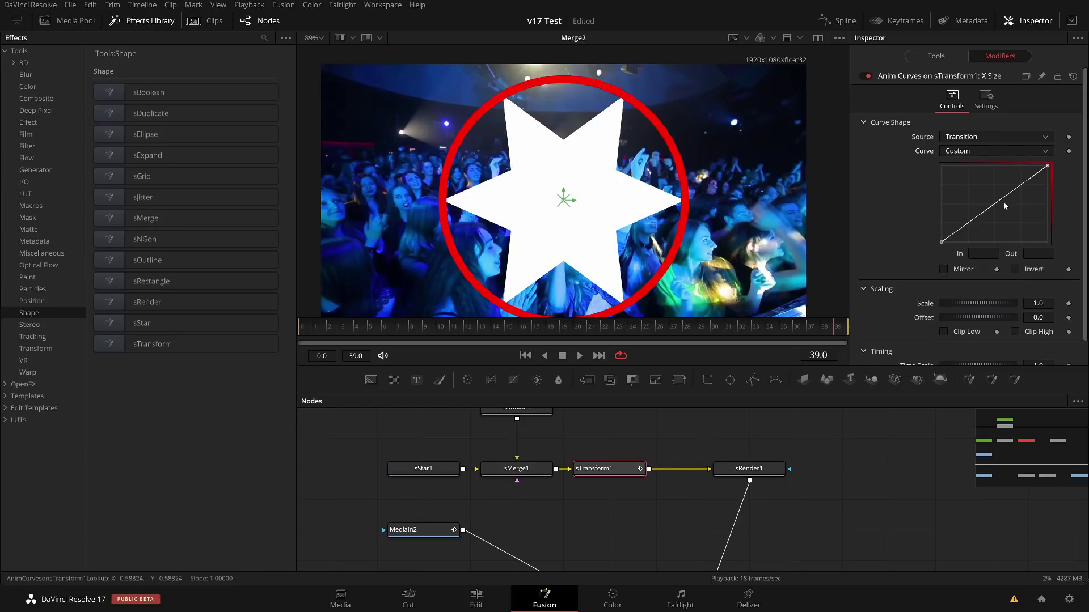
click(838, 21)
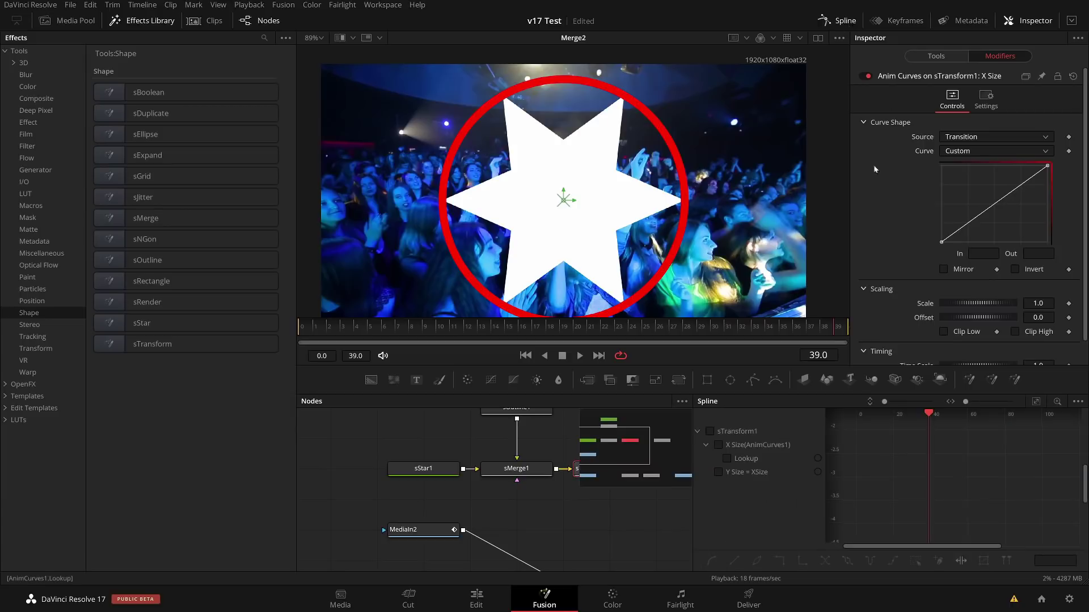
click(726, 458)
click(1035, 402)
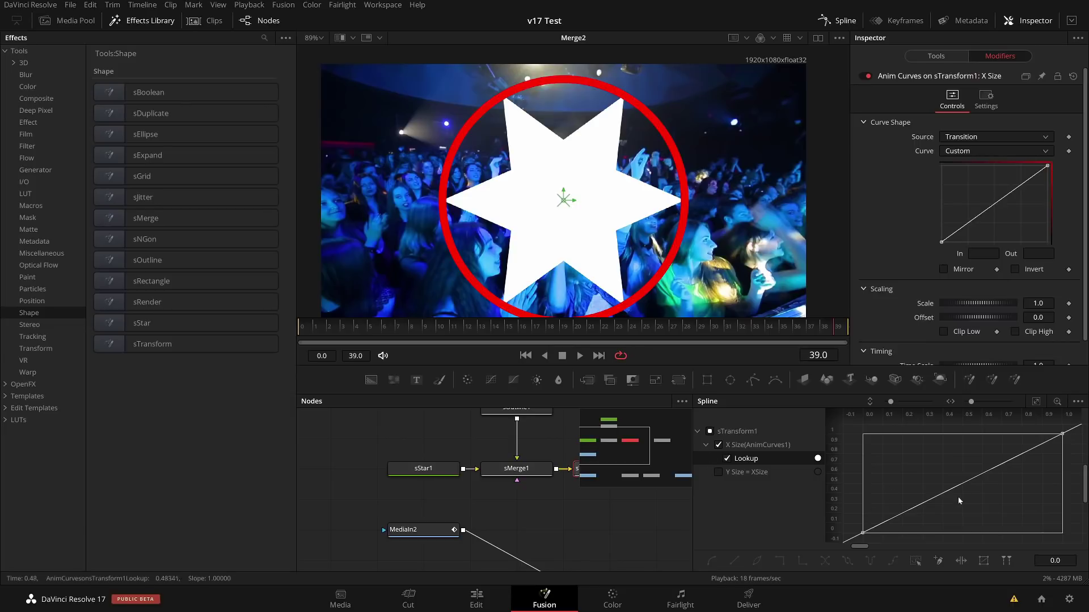
drag(571, 335, 251, 339)
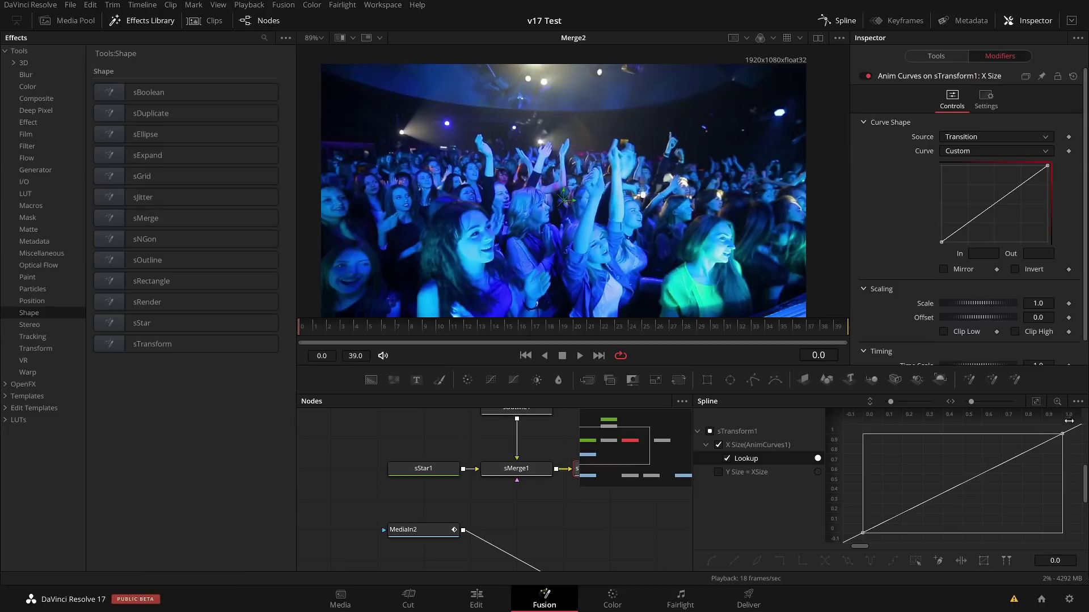
Reshape the Lookup curve into a triangle, lowering its end point to 0.0 and adding a middle point at 1.0.
drag(1062, 434, 1064, 537)
double_click(1055, 561)
key(Return)
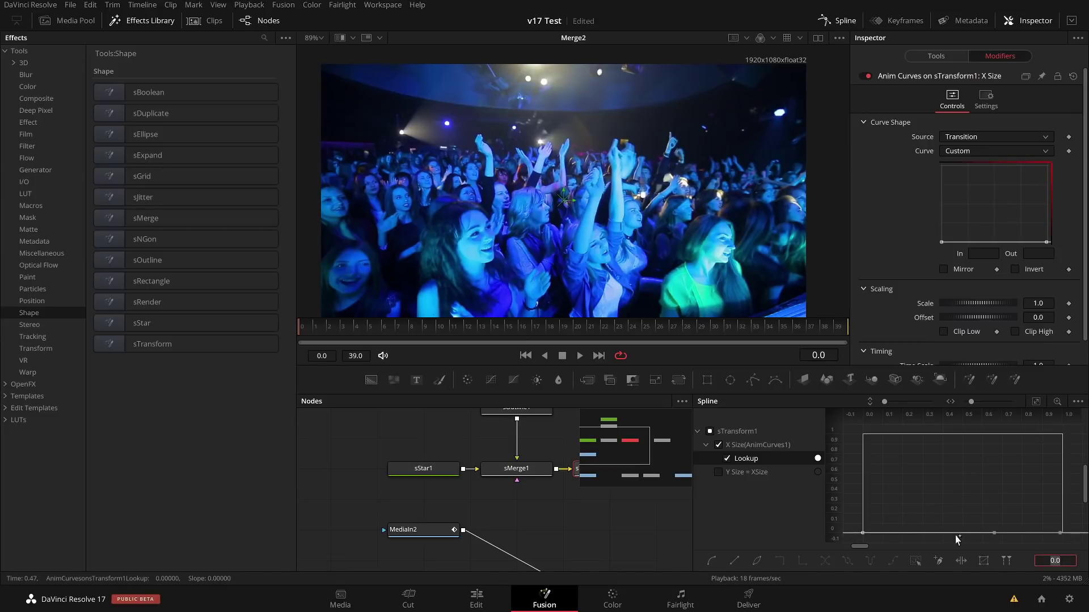
click(962, 533)
drag(961, 533, 966, 434)
drag(999, 492, 977, 501)
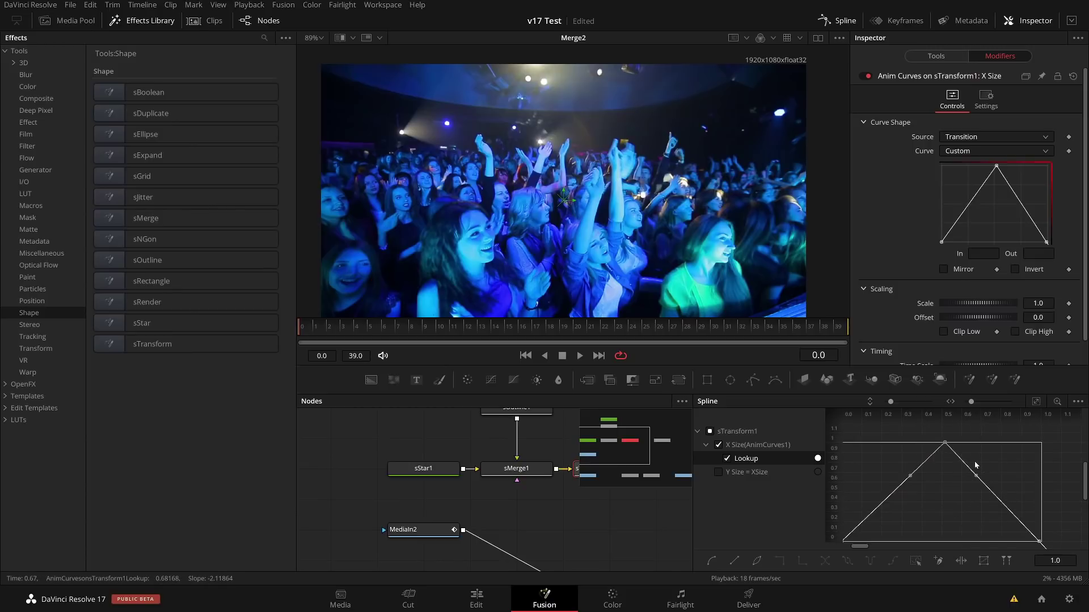
Smooth the Lookup curve's points and level the end point's handle to shape a rounded bell curve.
key(shift+s)
drag(952, 473, 1035, 446)
drag(876, 490, 989, 544)
key(f)
drag(1036, 514, 1018, 540)
key(f)
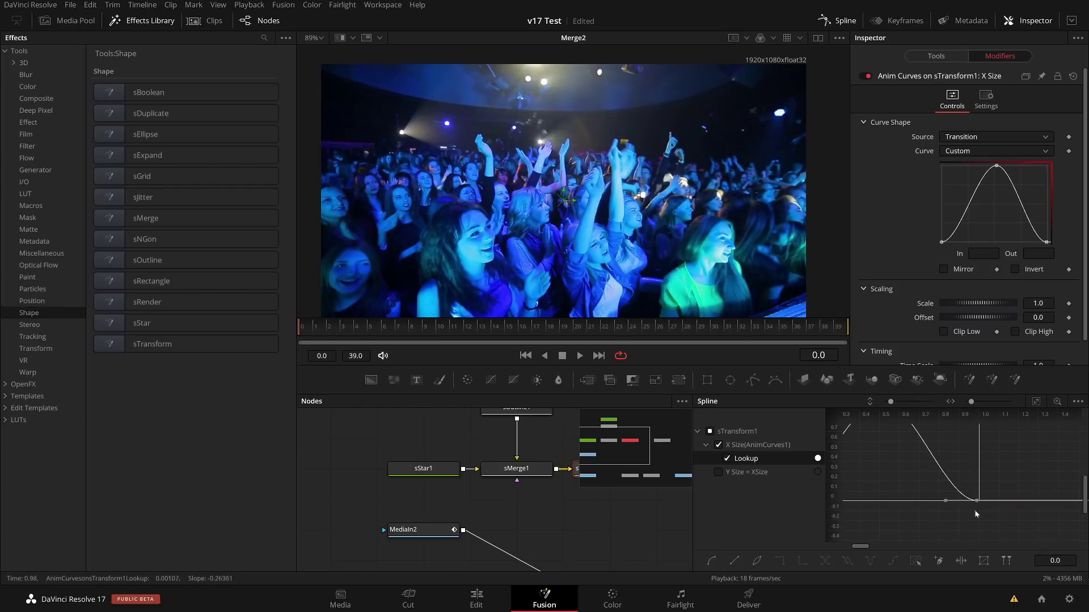
Enlarge the Spline editor, set the Lookup curve's peak point to time 0.5, and close the editor.
drag(693, 471, 479, 471)
drag(1002, 365, 998, 251)
click(1034, 286)
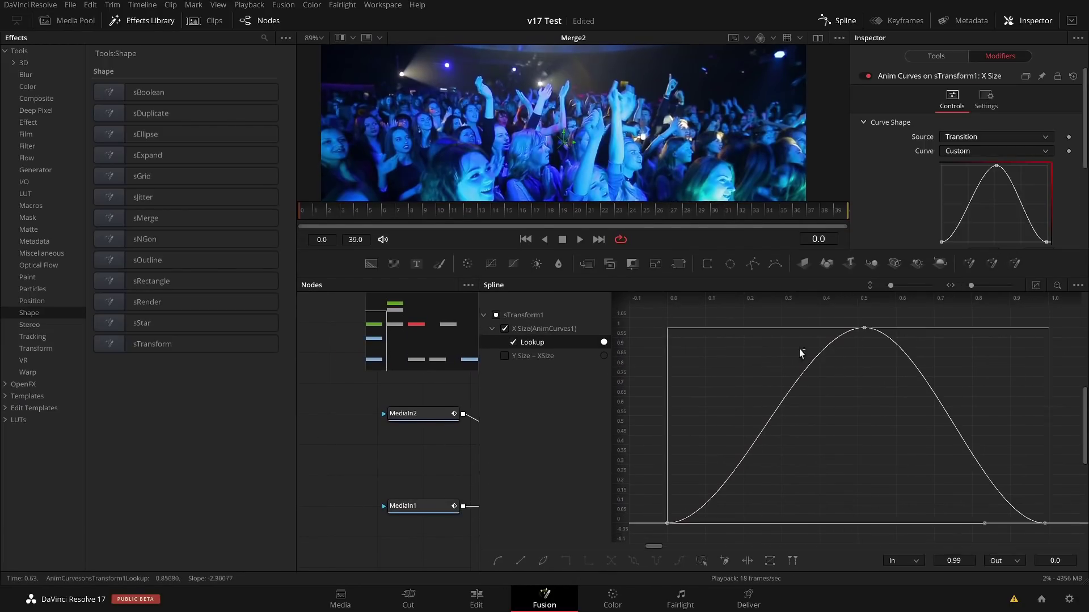
drag(838, 316, 924, 389)
click(961, 561)
text(.5)
key(Return)
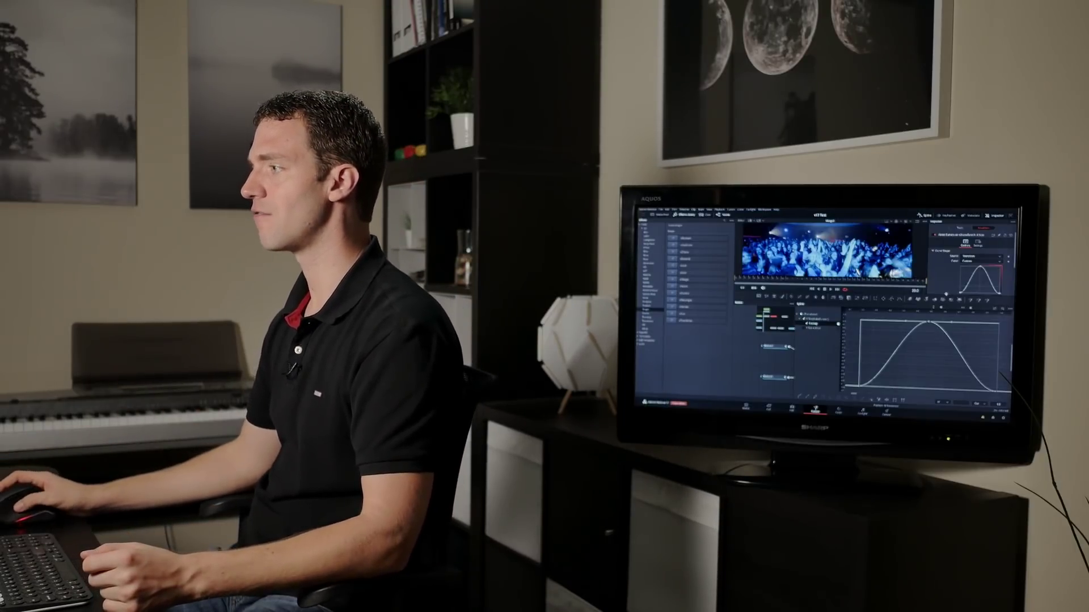
click(925, 216)
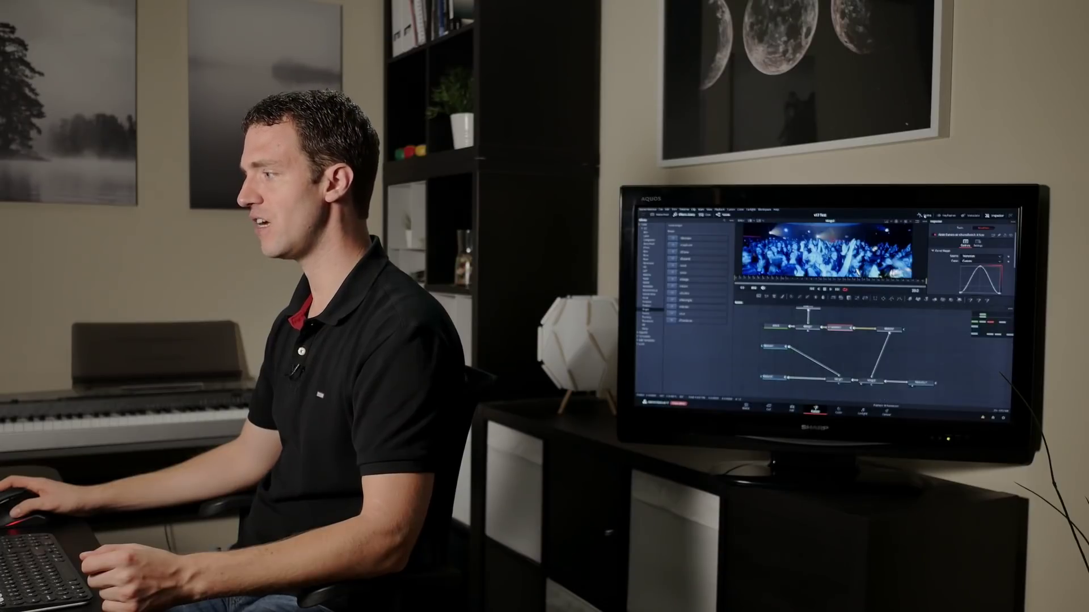
click(1009, 216)
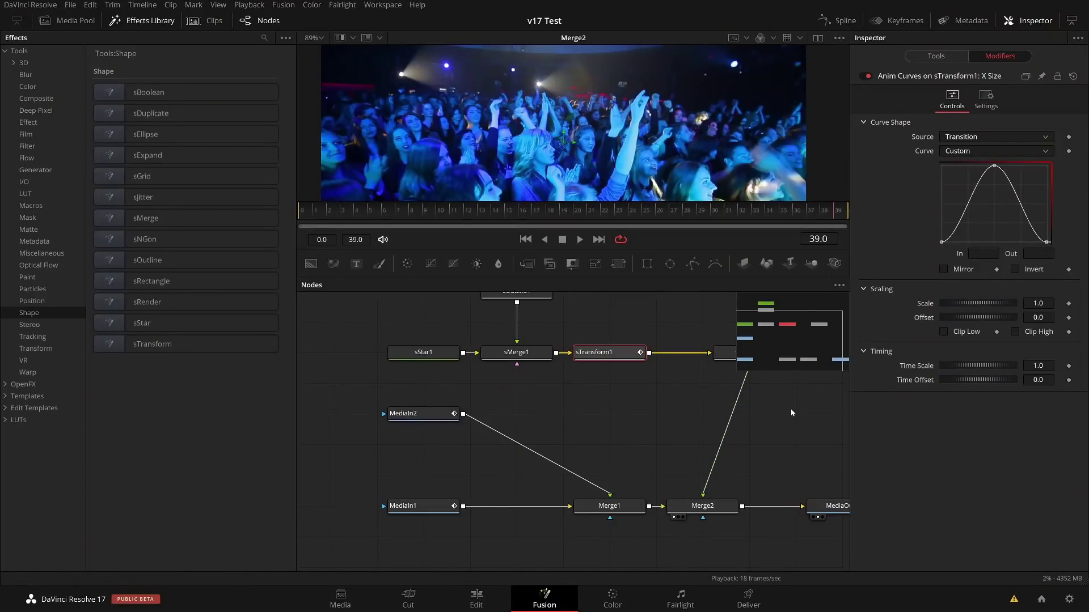
At frame 20, raise the sTransform1 Anim Curves Scale to about 4.7 so the star fills the frame.
drag(528, 212, 574, 215)
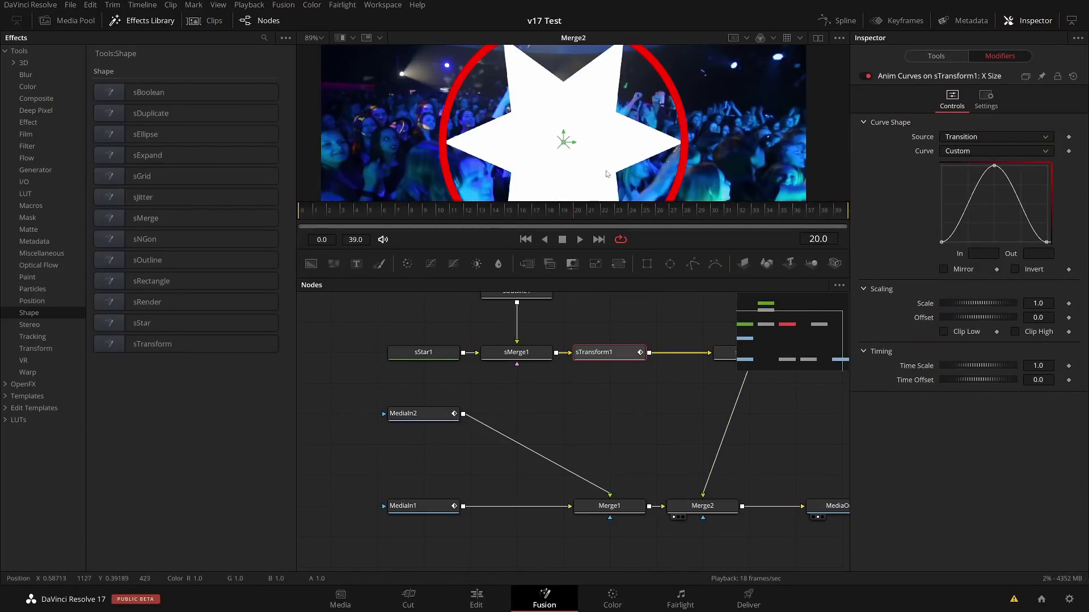
scroll(605, 151, down, 5)
drag(619, 128, 611, 157)
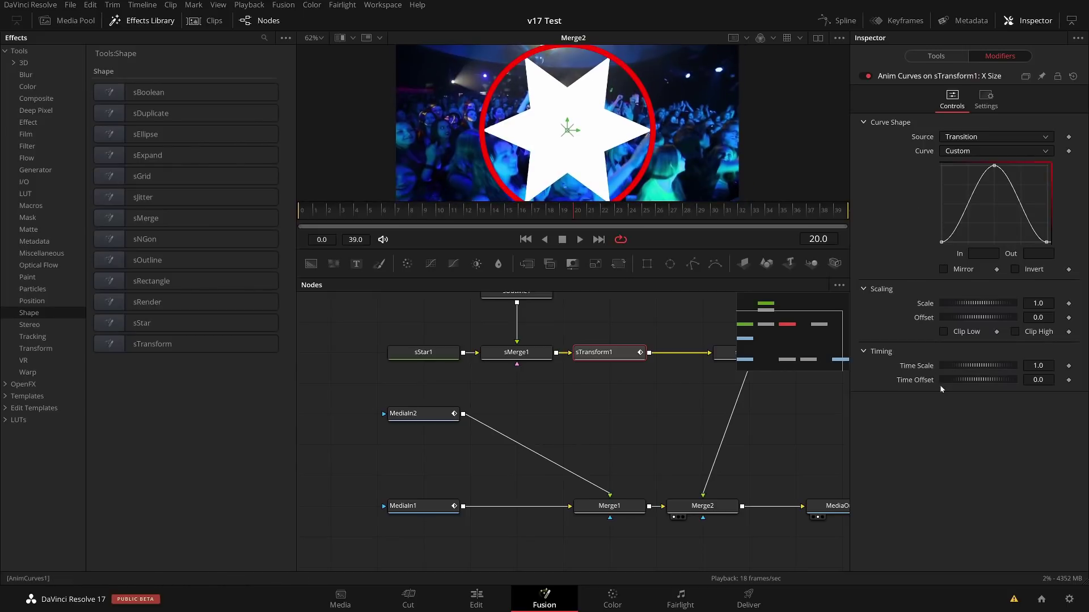
scroll(708, 170, down, 3)
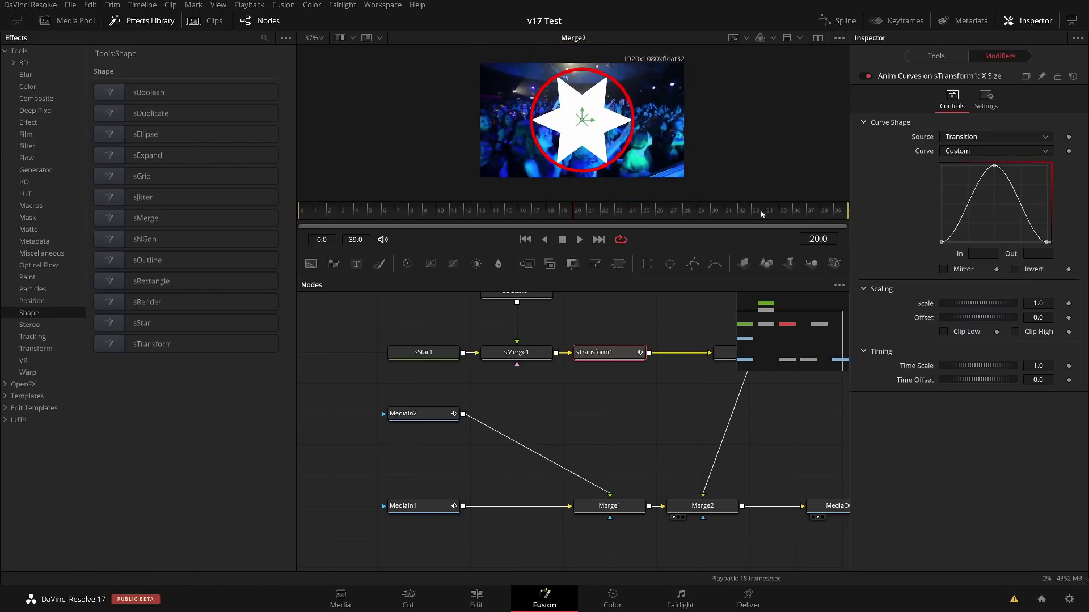
drag(964, 310, 998, 309)
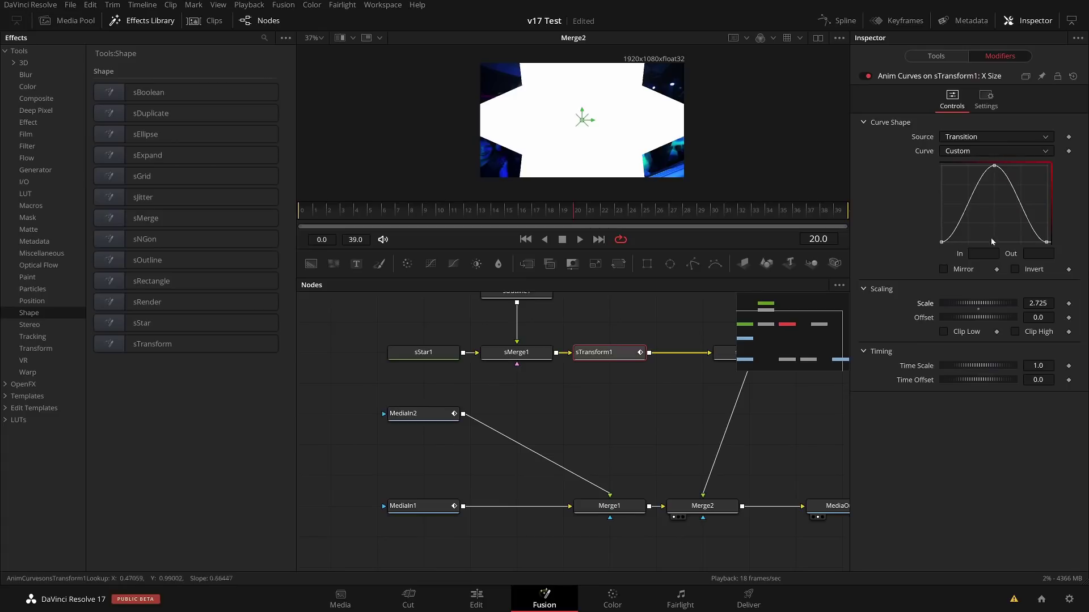
drag(982, 305, 996, 304)
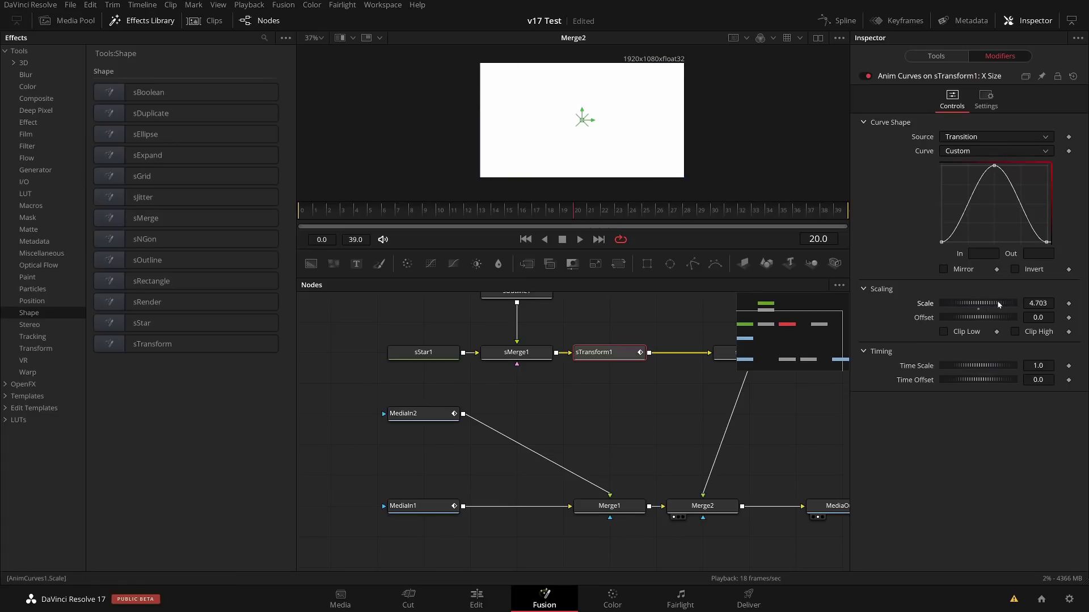
Return to frame 0 and modify the Blend of Merge1 with Anim Curves.
drag(584, 216, 608, 210)
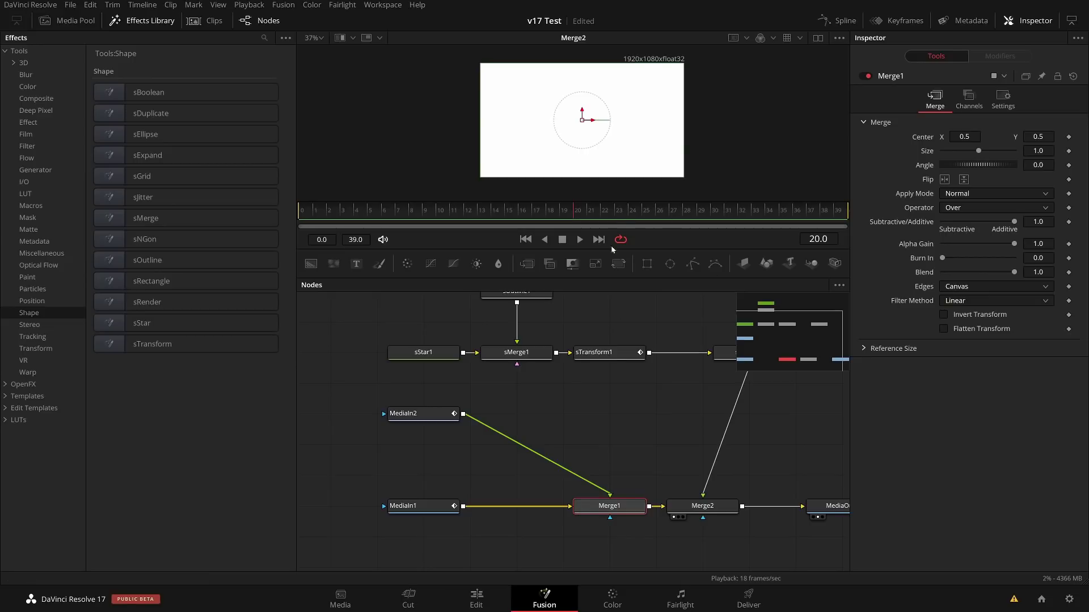
drag(582, 213, 299, 212)
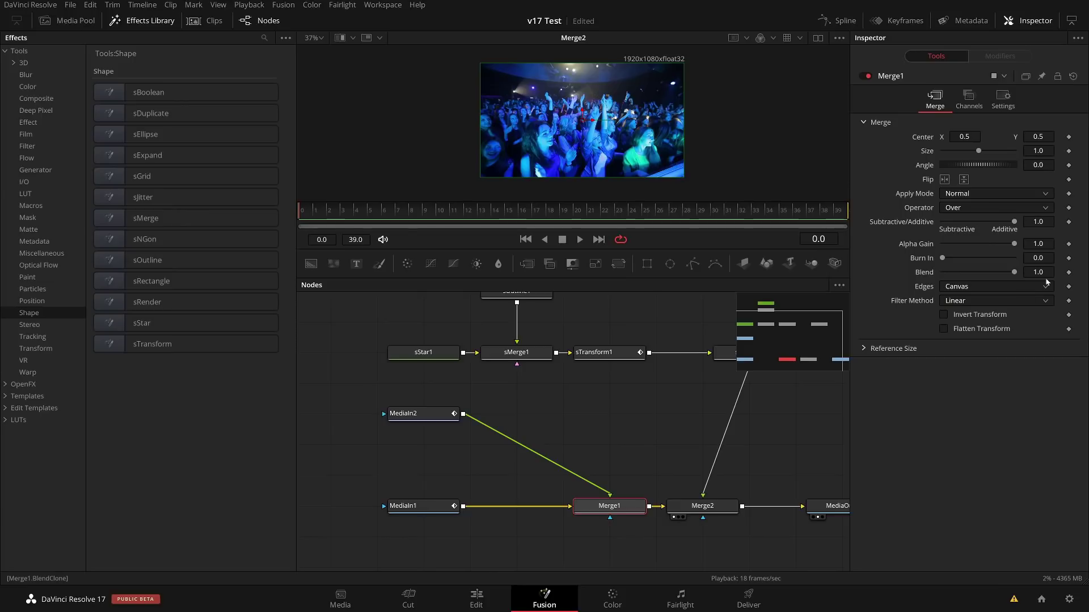
right_click(923, 274)
mouse_move(933, 335)
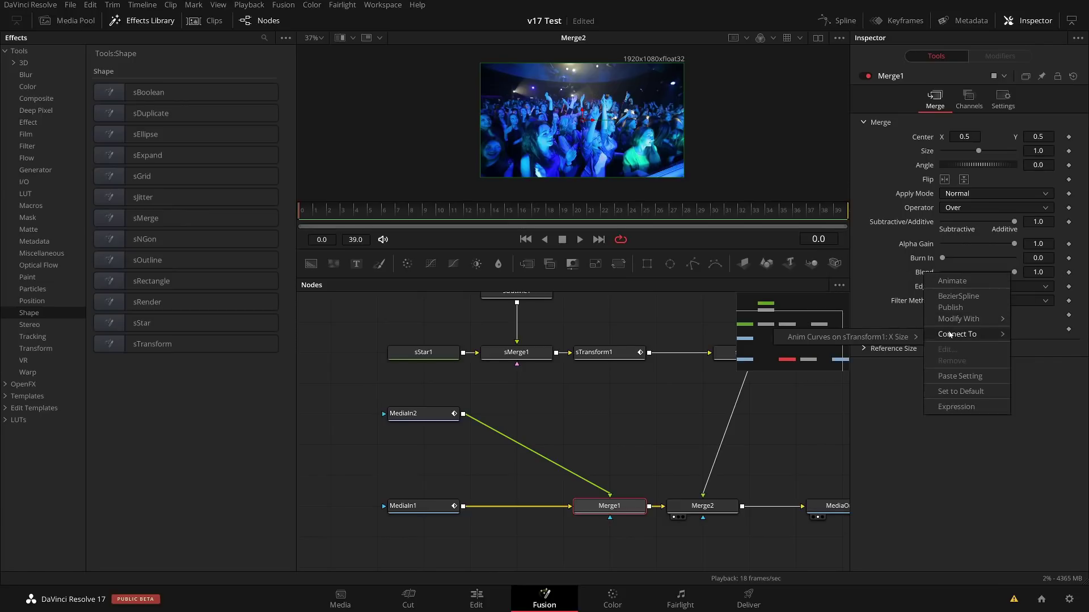
mouse_move(959, 321)
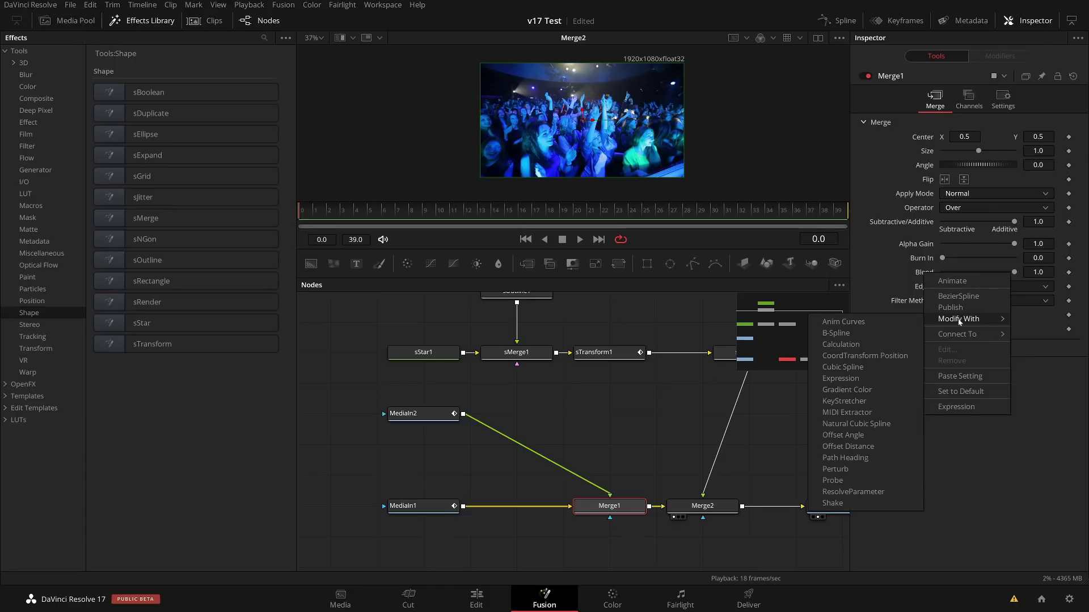
click(883, 321)
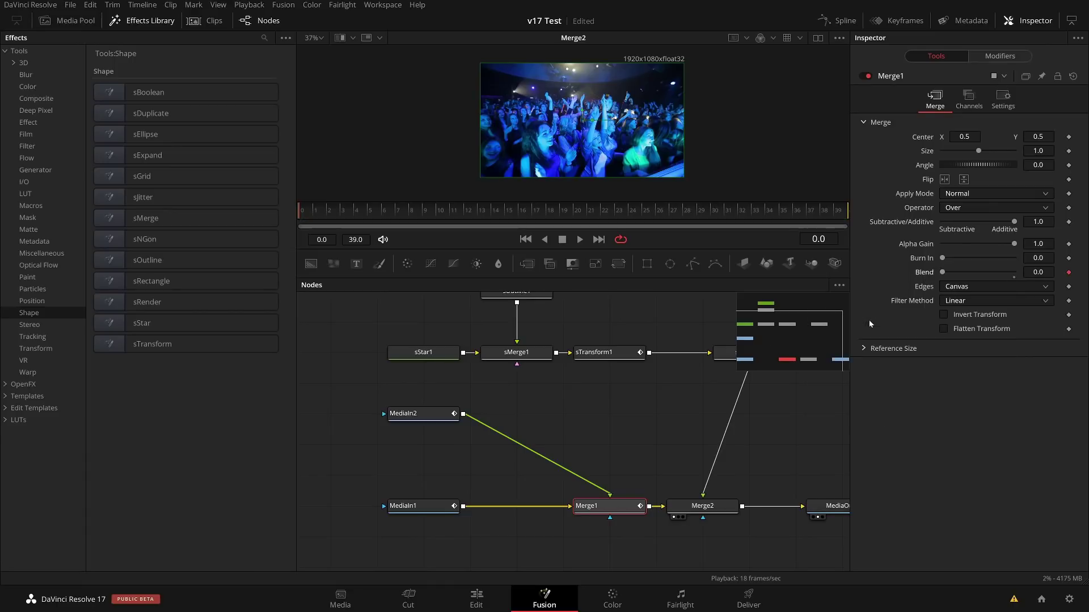
Go to frame 20 and set the Curve of Merge1's Blend Anim Curves modifier to Custom.
click(568, 217)
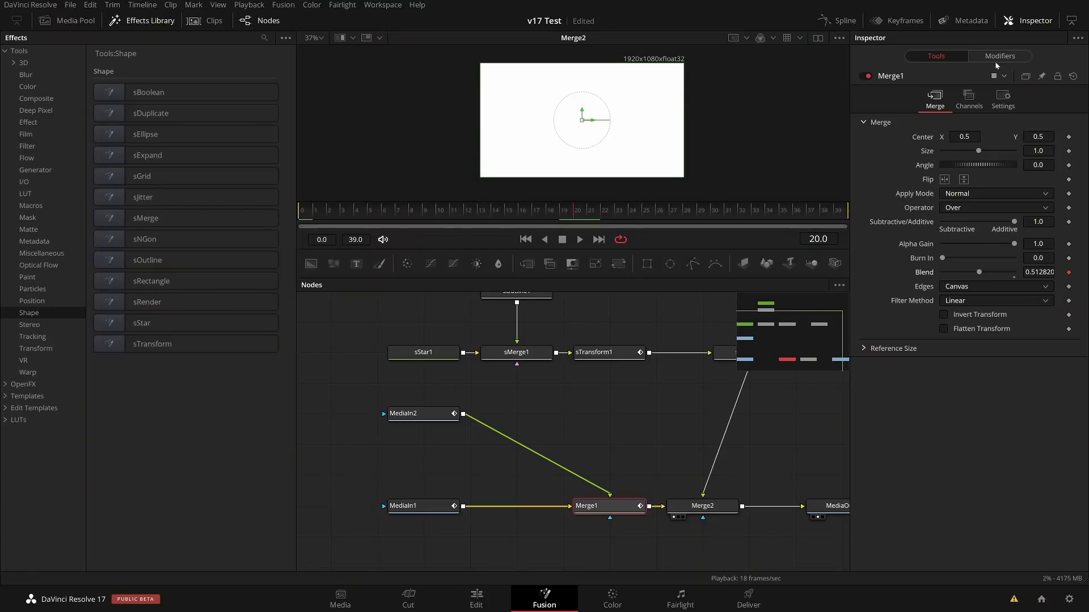
click(999, 56)
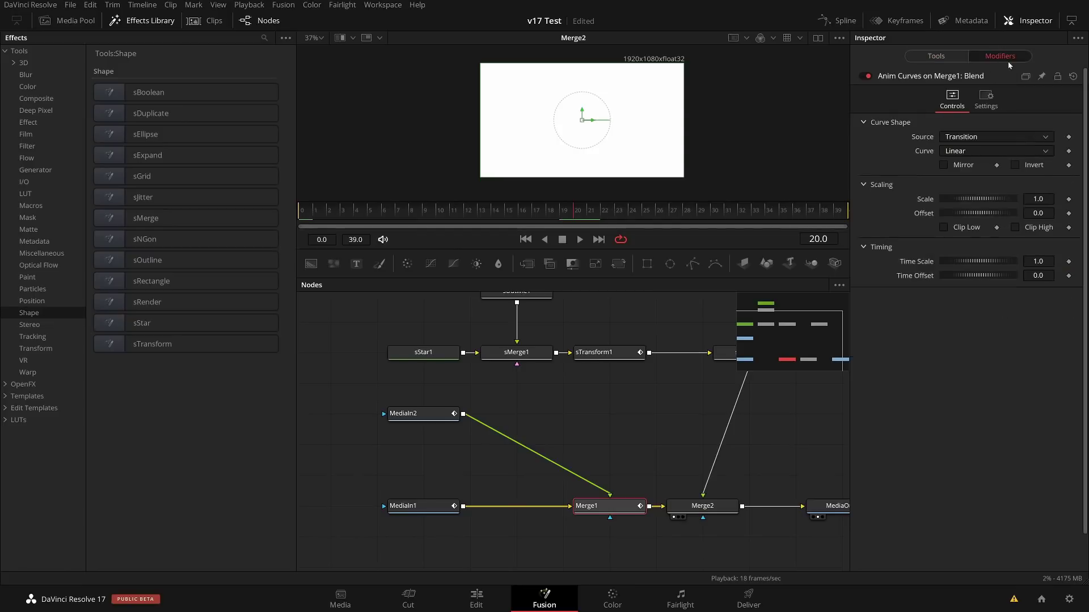
click(966, 152)
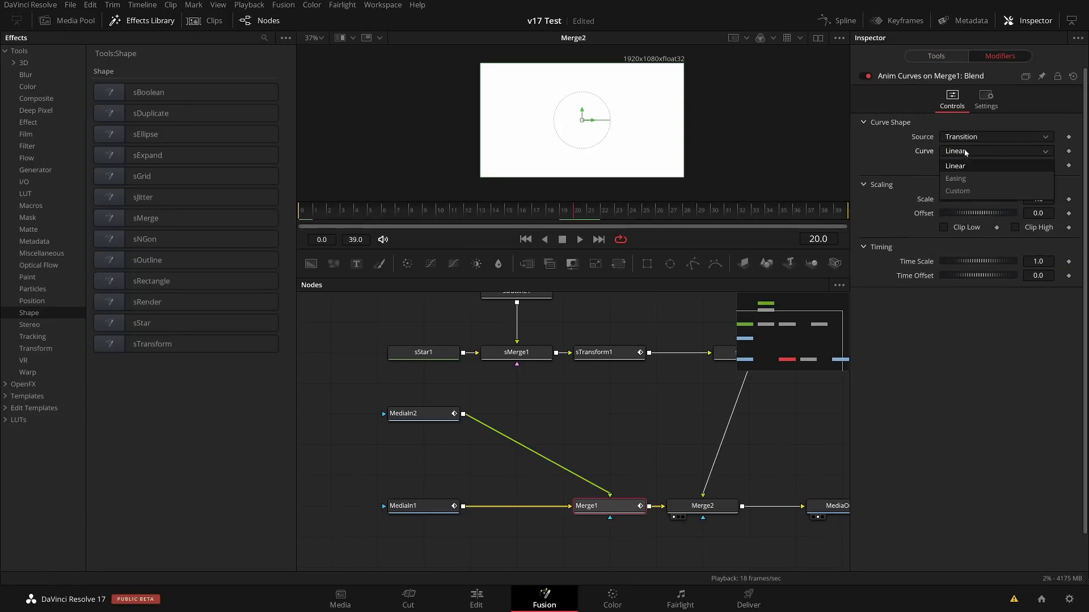
click(967, 192)
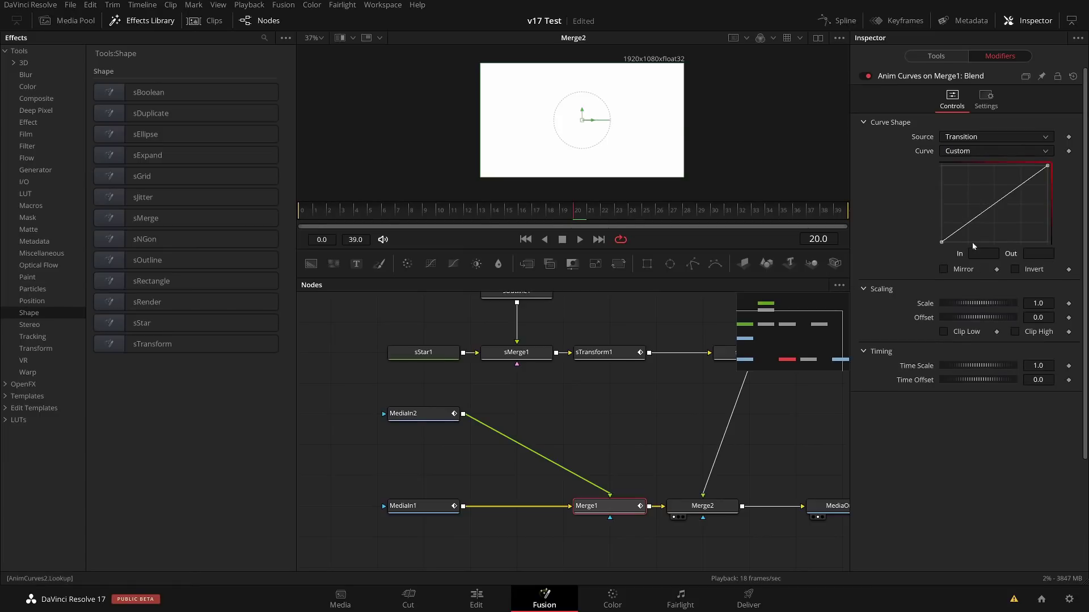
Invert the Blend Lookup curve by setting its start point to 1.0 and its end point to 0.0.
drag(936, 277, 930, 271)
double_click(1037, 254)
text(1)
key(Tab)
drag(1004, 212, 1053, 142)
text(0)
key(Tab)
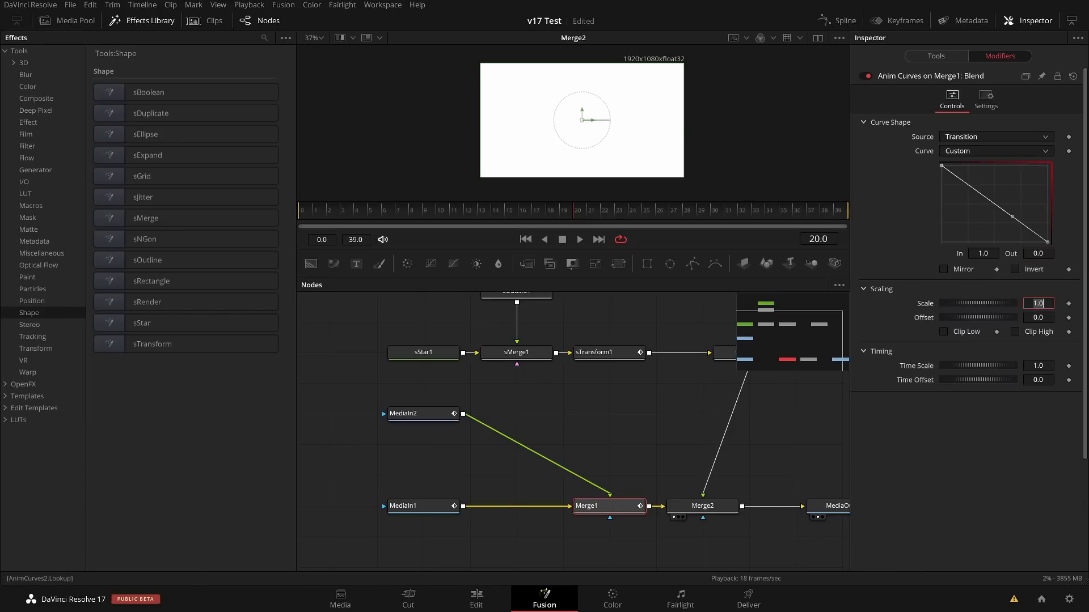
Add Lookup points at In 0.5, Out 0.0 and In 0.4999, Out 1.0 to make a hard cut halfway.
click(1000, 208)
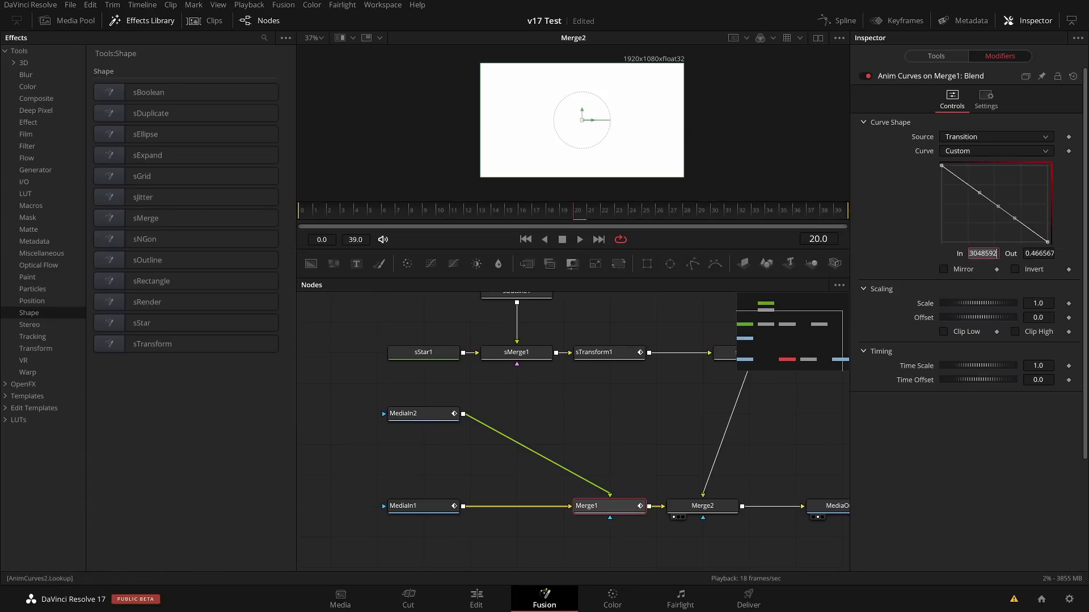
key(Tab)
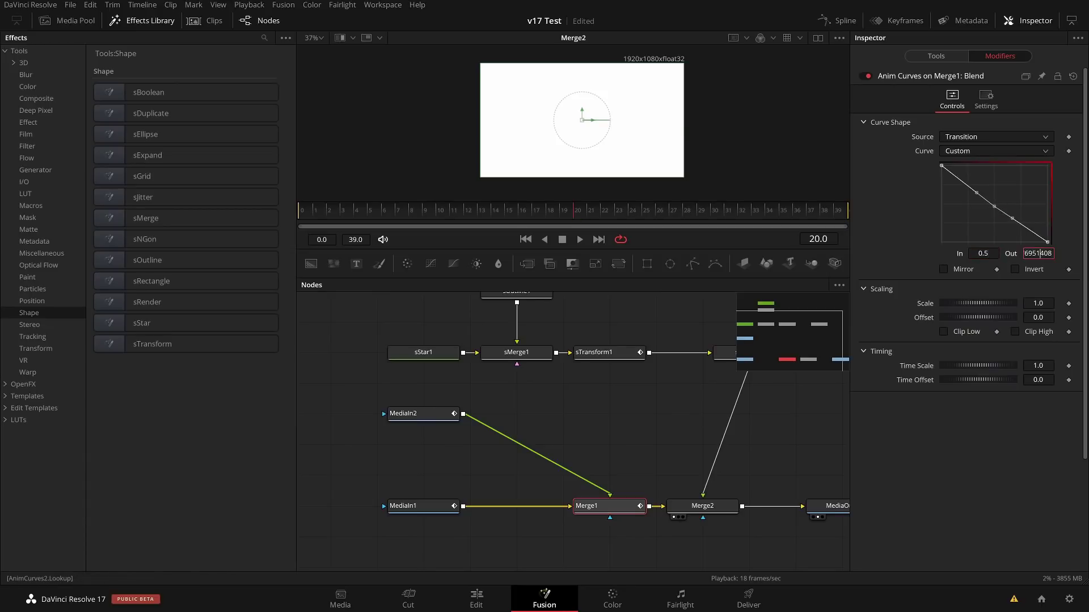
key(Tab)
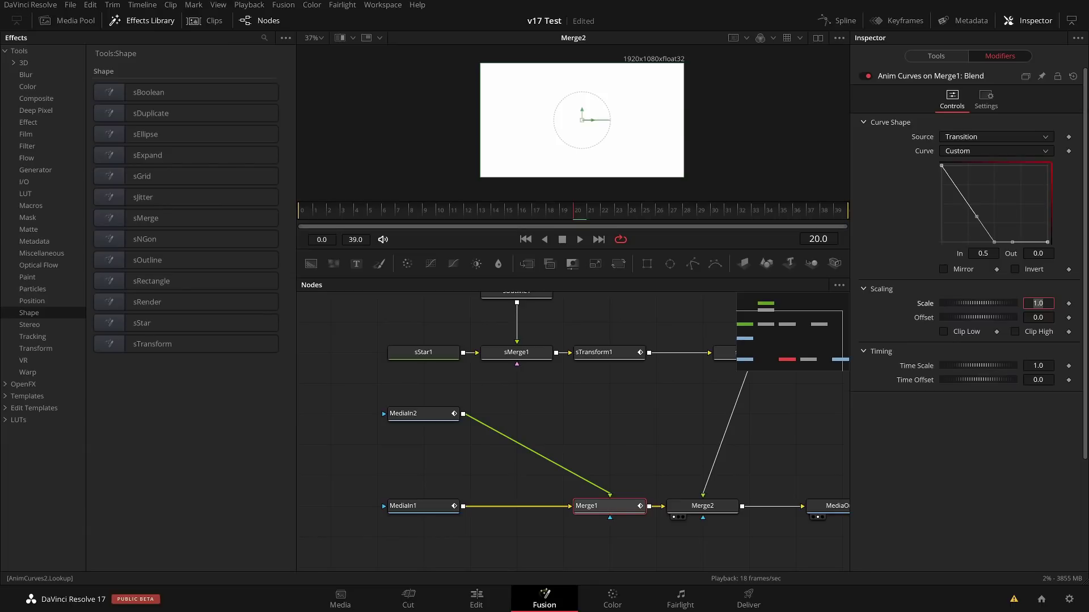
drag(993, 239, 992, 237)
double_click(1038, 254)
text(1)
key(Tab)
click(991, 166)
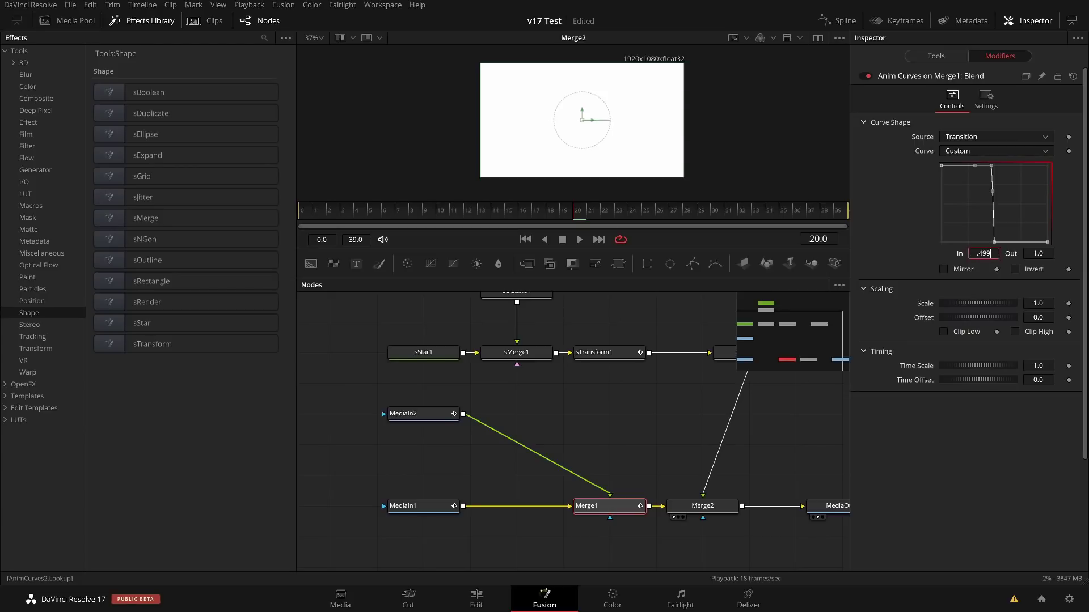
text(.4999)
key(Tab)
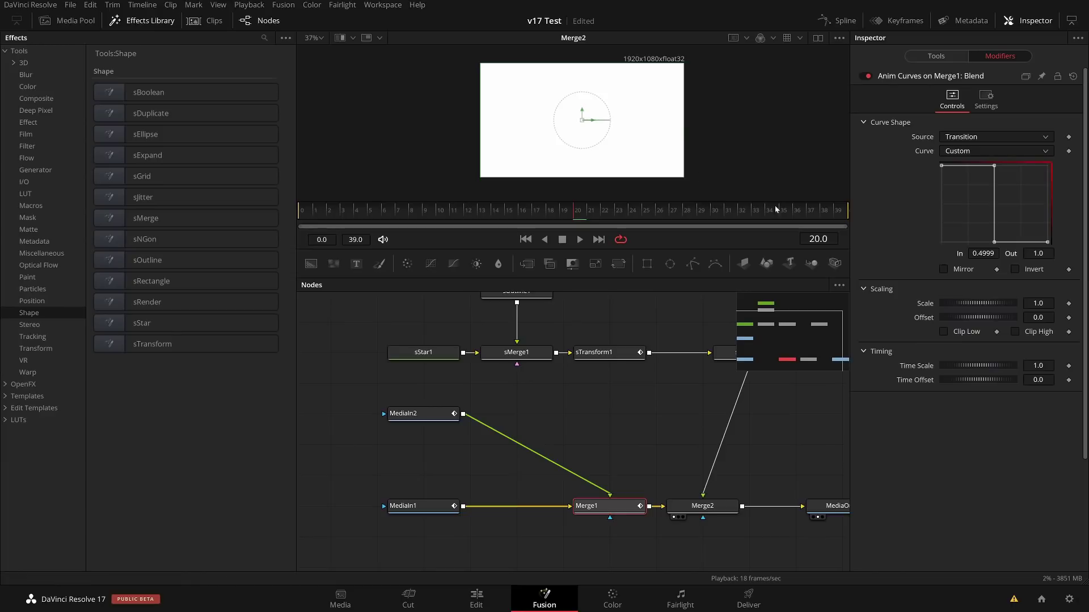
Scrub through the finished transition in Fusion, then play it back in the Edit page timeline.
click(394, 212)
drag(393, 214, 811, 209)
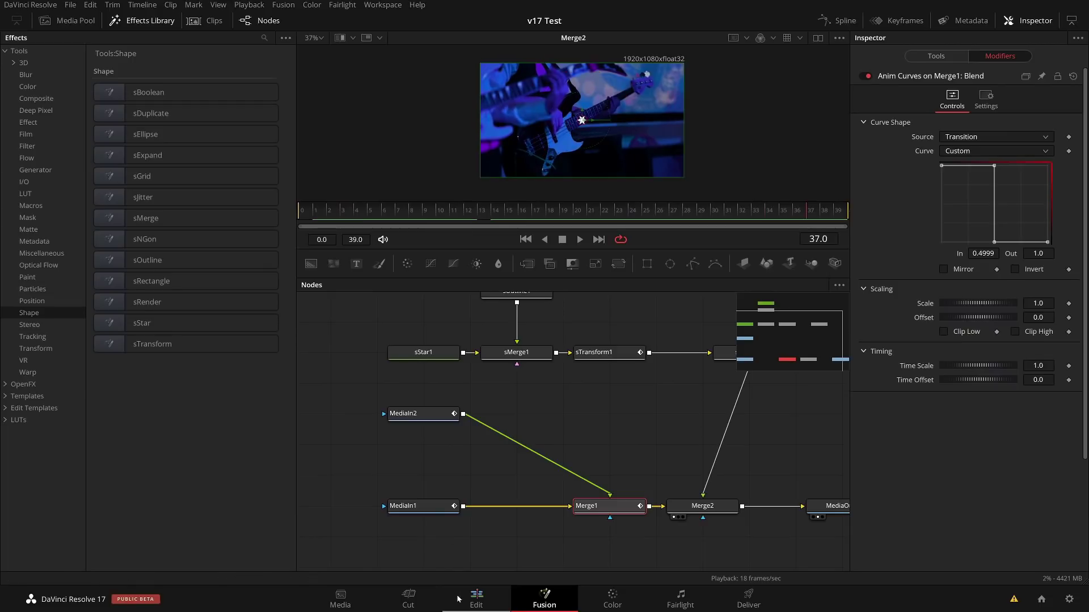
click(475, 601)
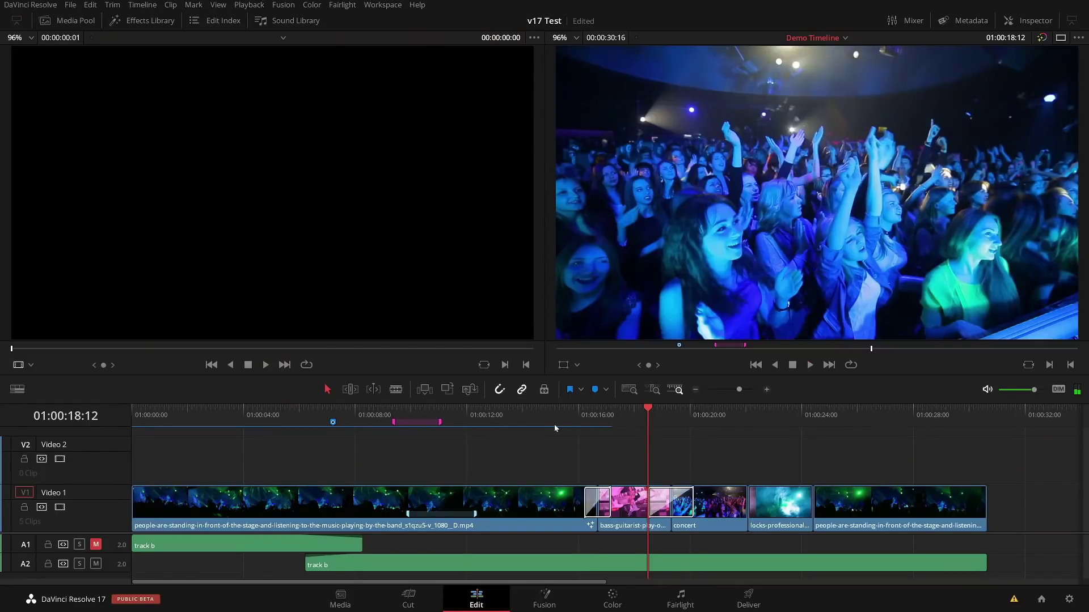
key(space)
key(space)
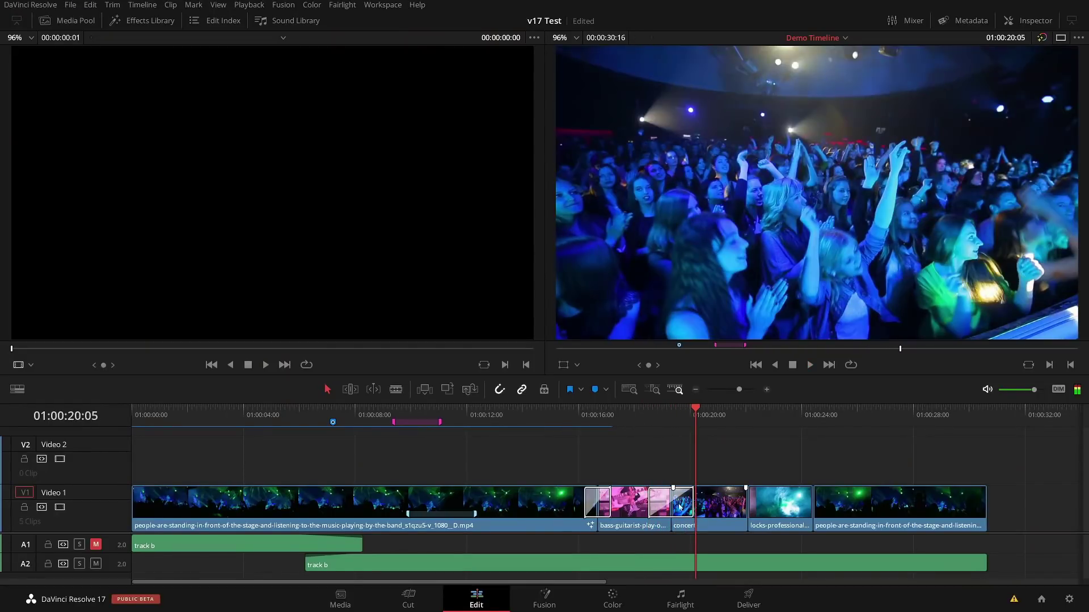
Copy the custom transition onto the cut before the last clip on Video 1 and play it back.
click(668, 505)
drag(685, 507, 823, 503)
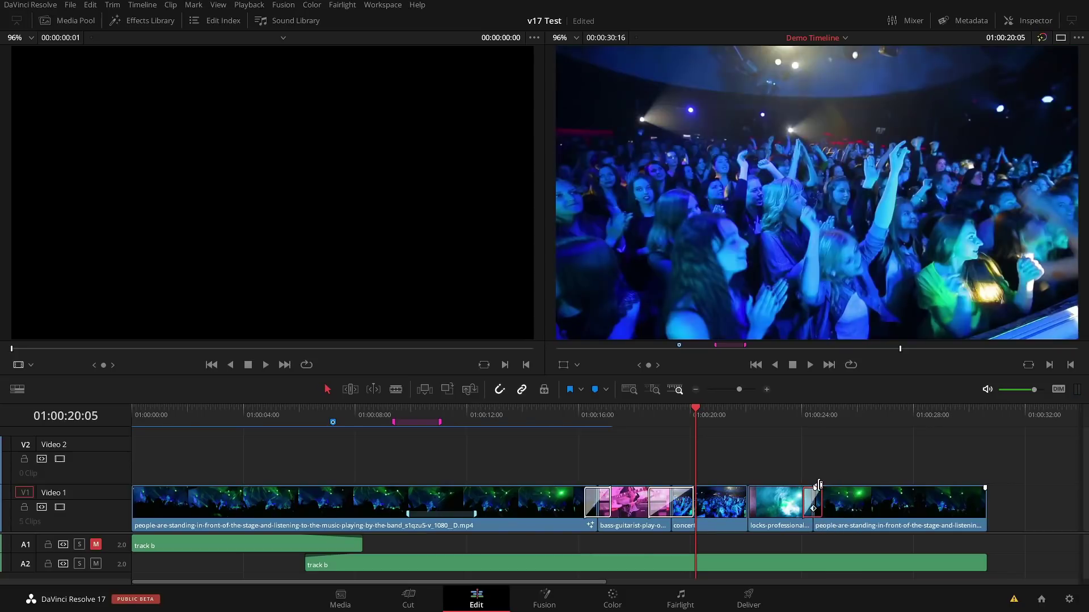
click(798, 412)
key(space)
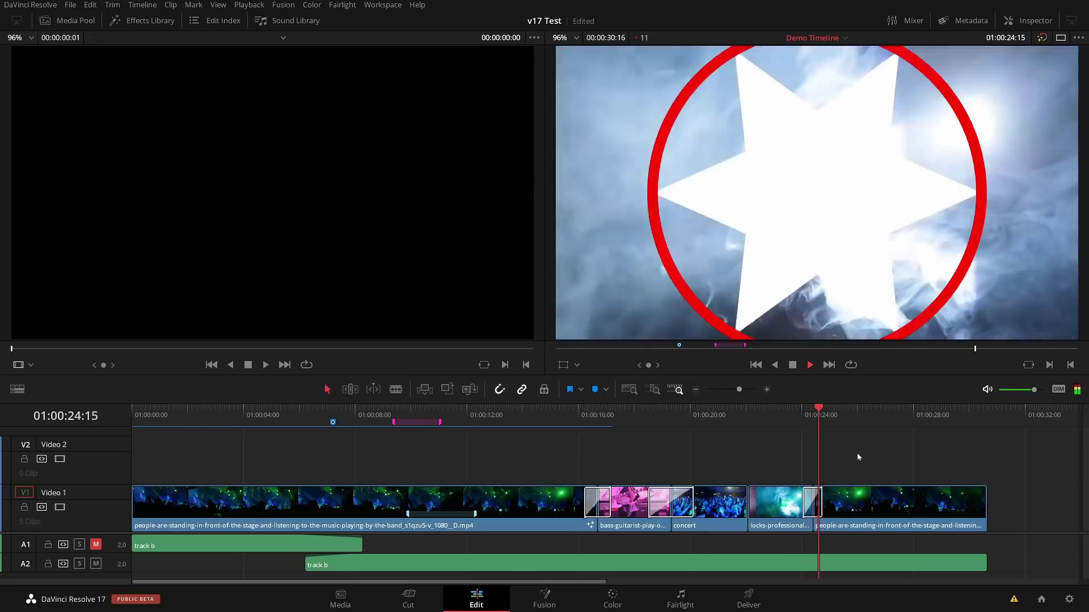
key(space)
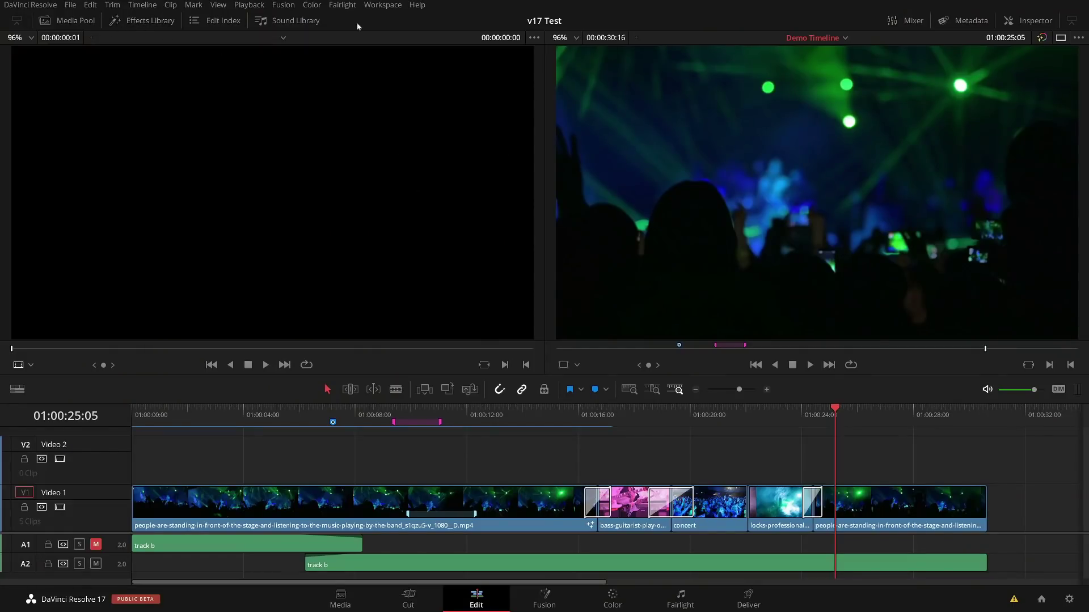
Show the Effects Library and browse the Resolve FX filters under Open FX.
click(213, 25)
click(144, 21)
click(211, 26)
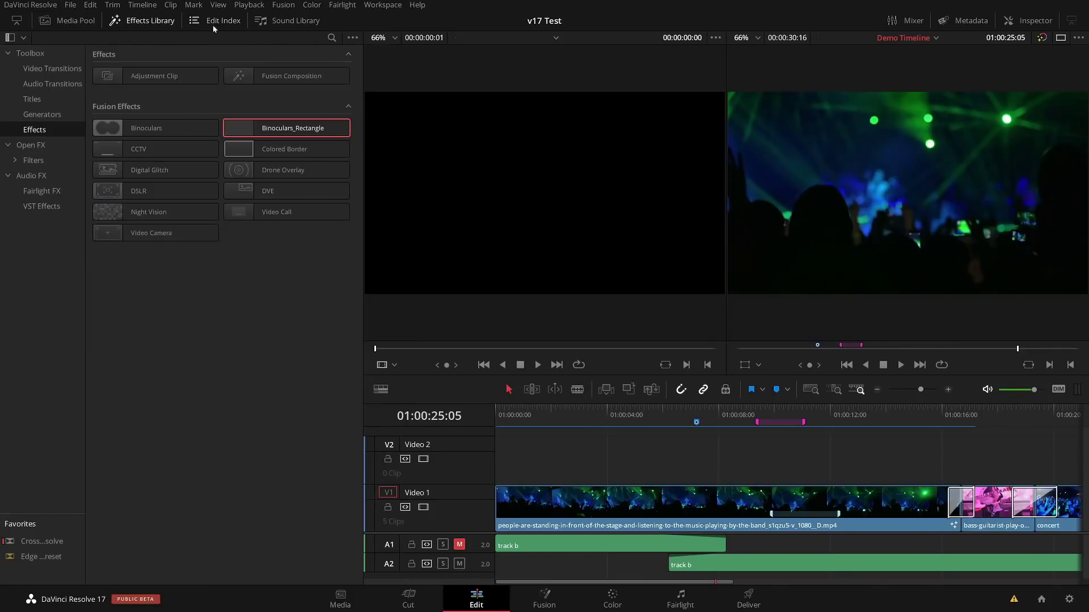
click(32, 160)
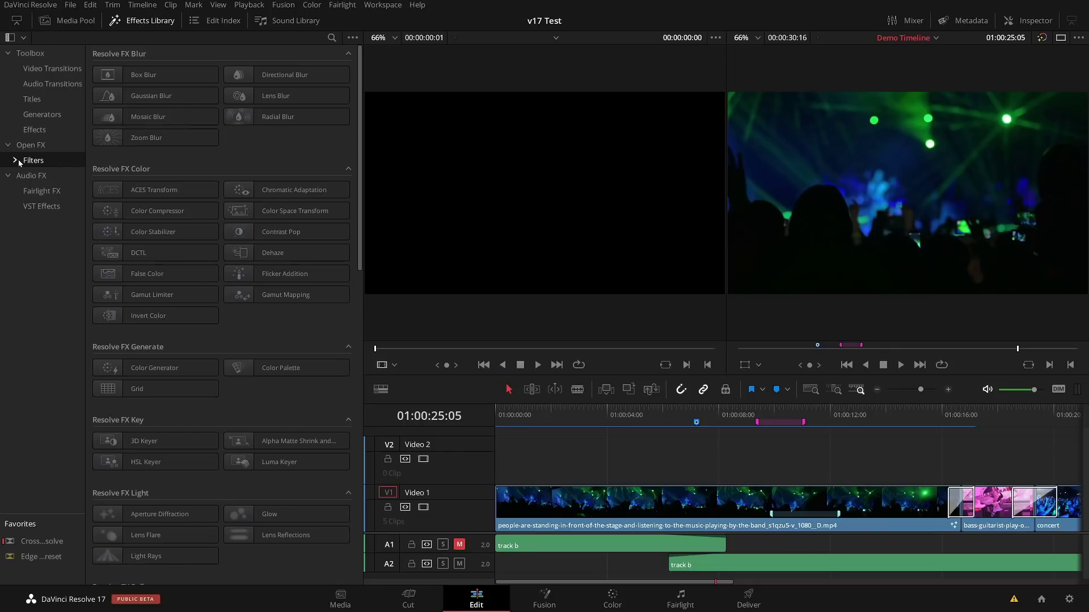
click(15, 161)
click(49, 176)
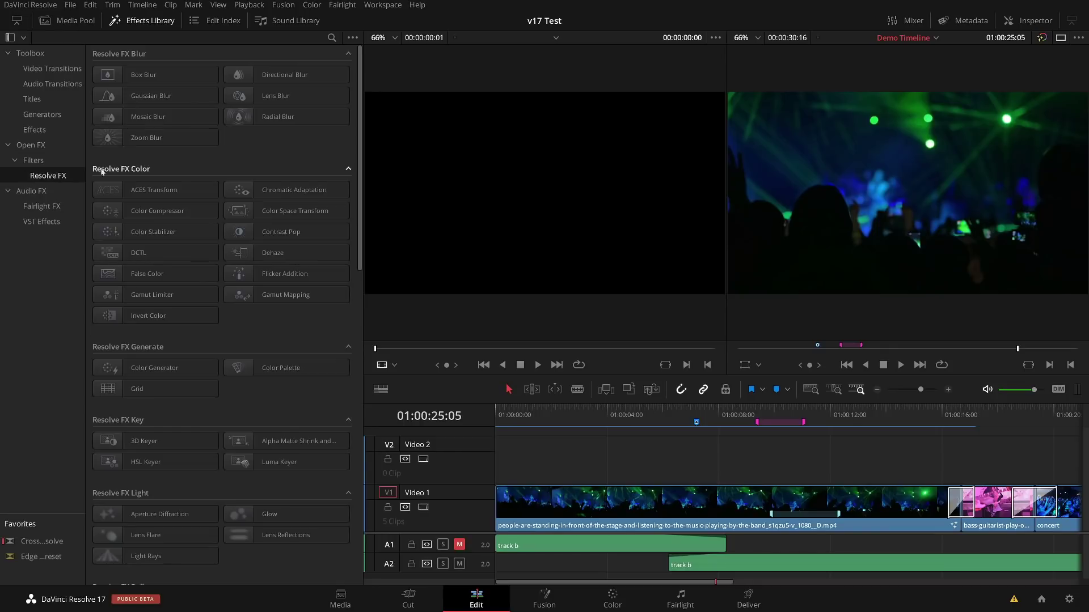
scroll(215, 107, down, 4)
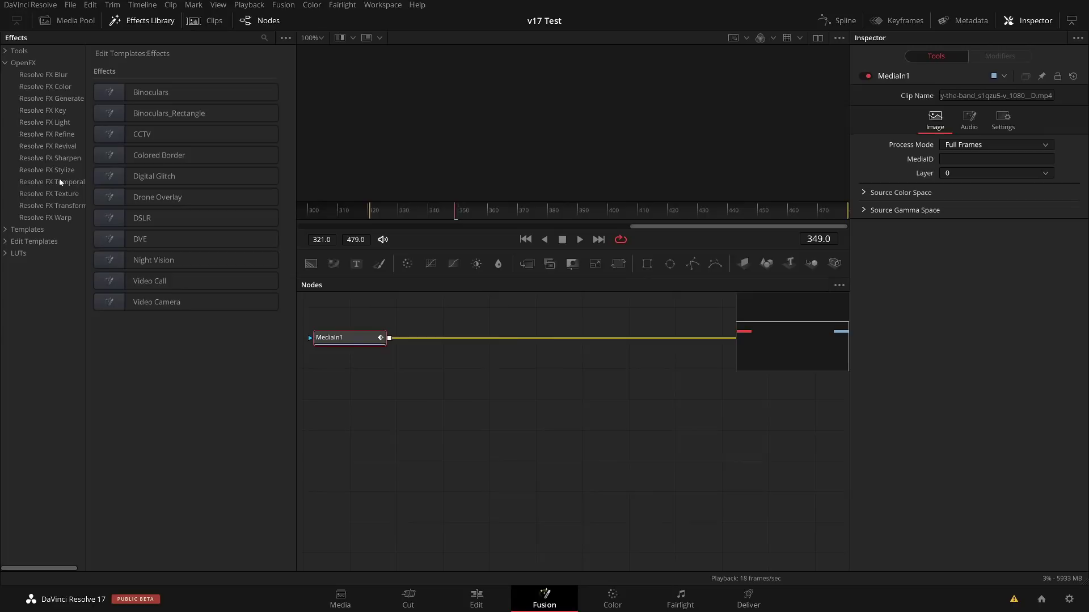
Browse the Resolve FX Temporal, Blur and Color filters, widening the category list so the full category names fit.
click(62, 182)
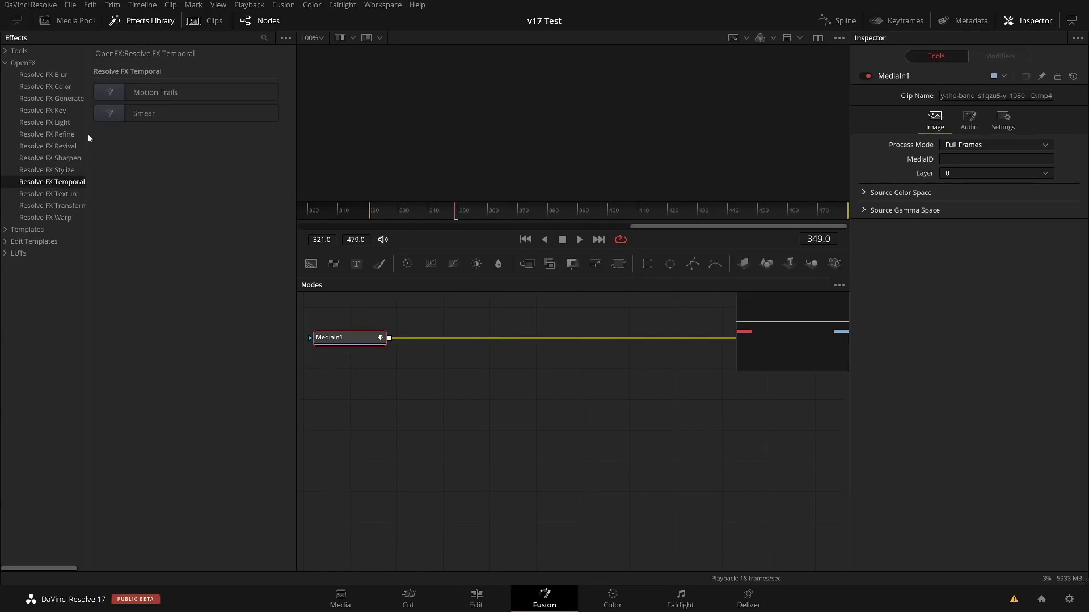
drag(86, 136, 124, 138)
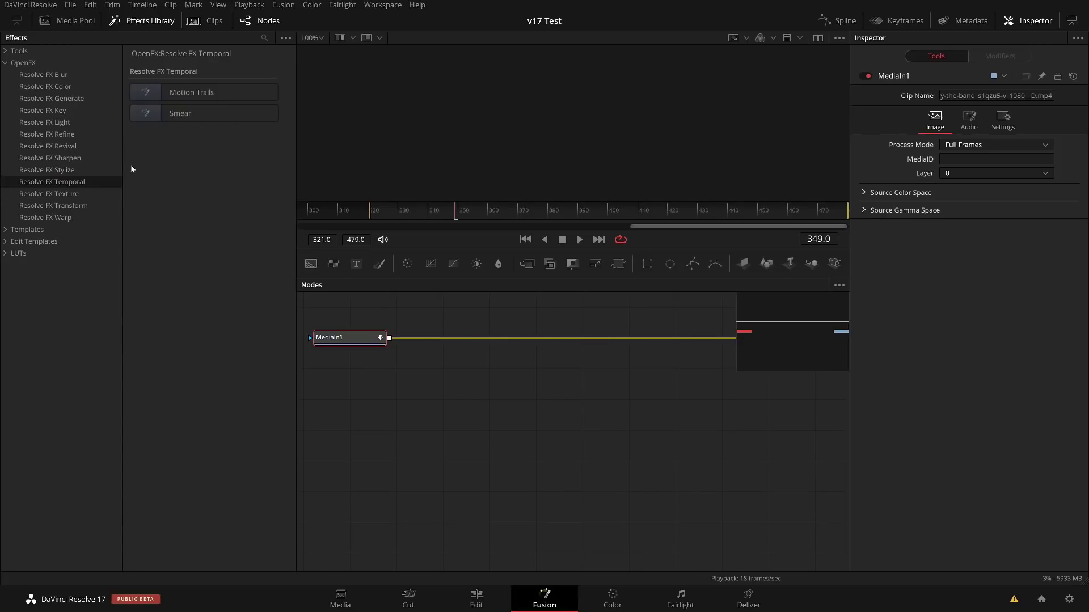
click(52, 75)
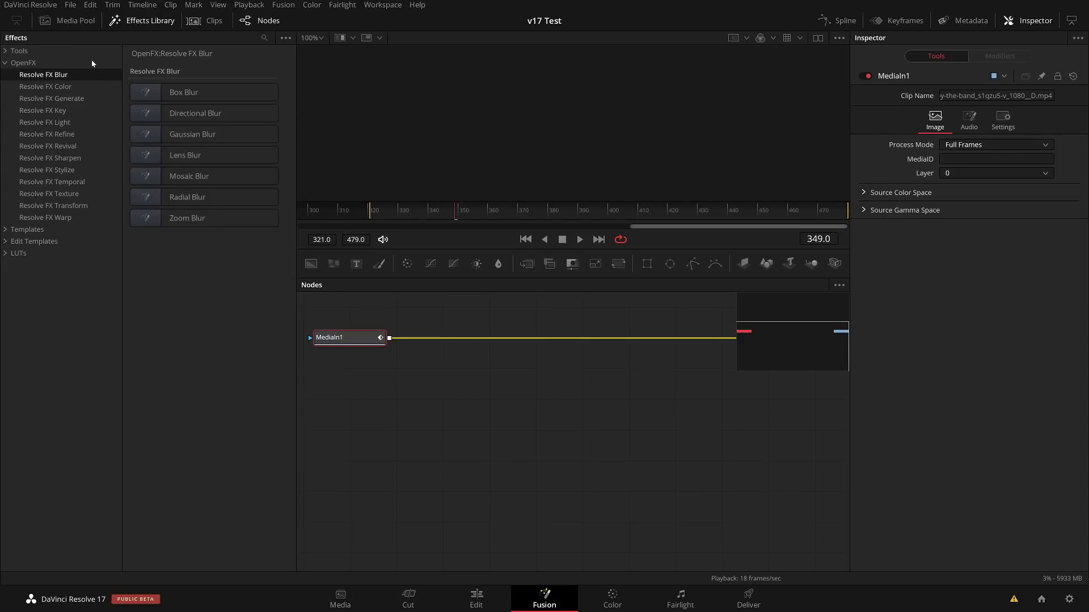
click(83, 86)
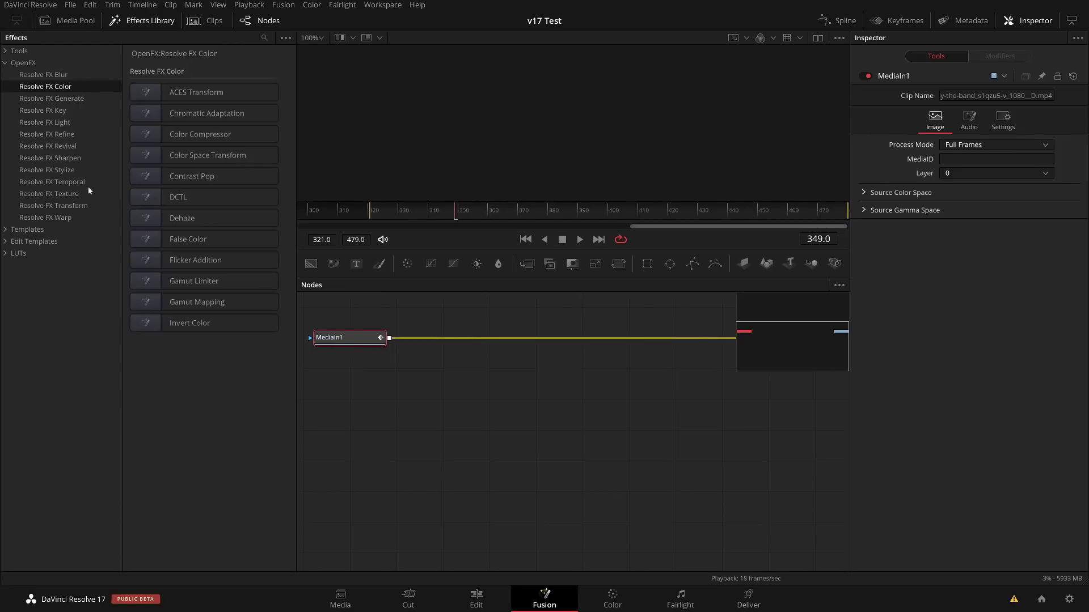
Search the effects for "noise" within OpenFX and add a Noise Reduction node above the MediaIn1 connection, leaving it unconnected.
click(265, 38)
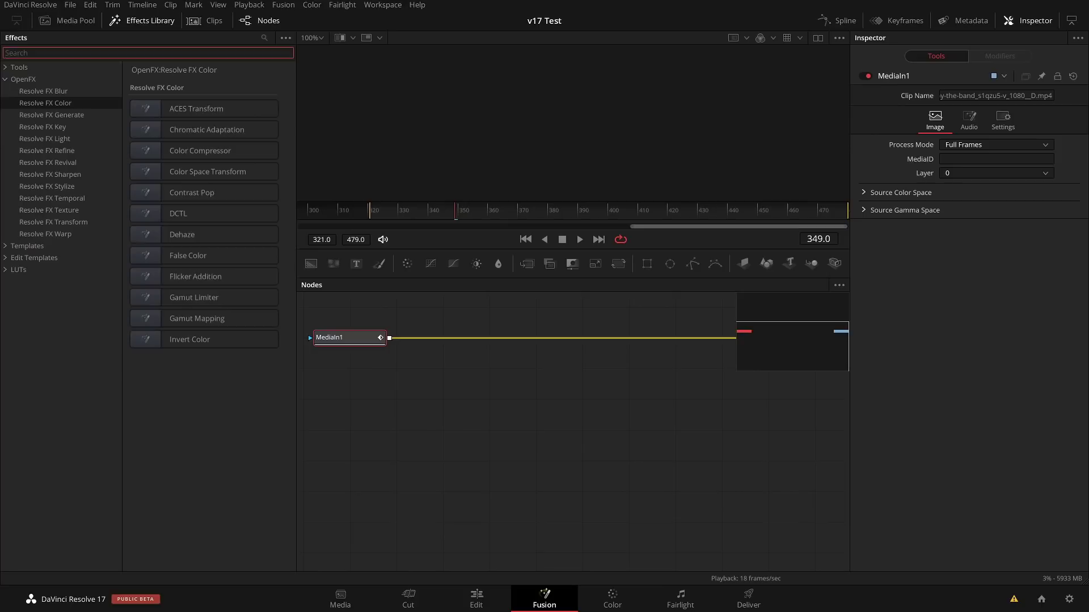
text(noise)
click(30, 79)
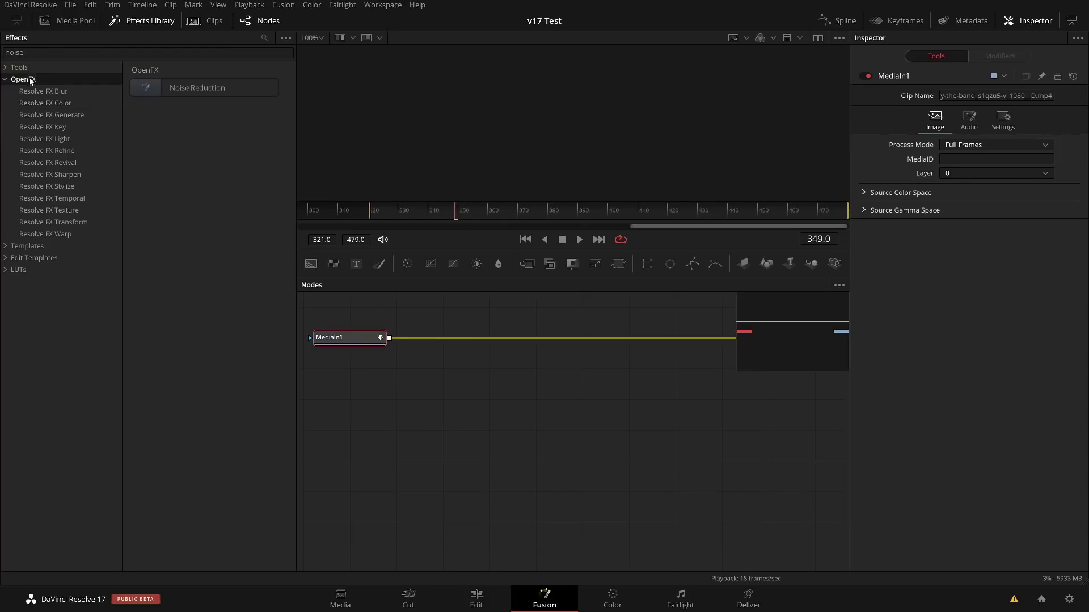
drag(165, 92, 486, 312)
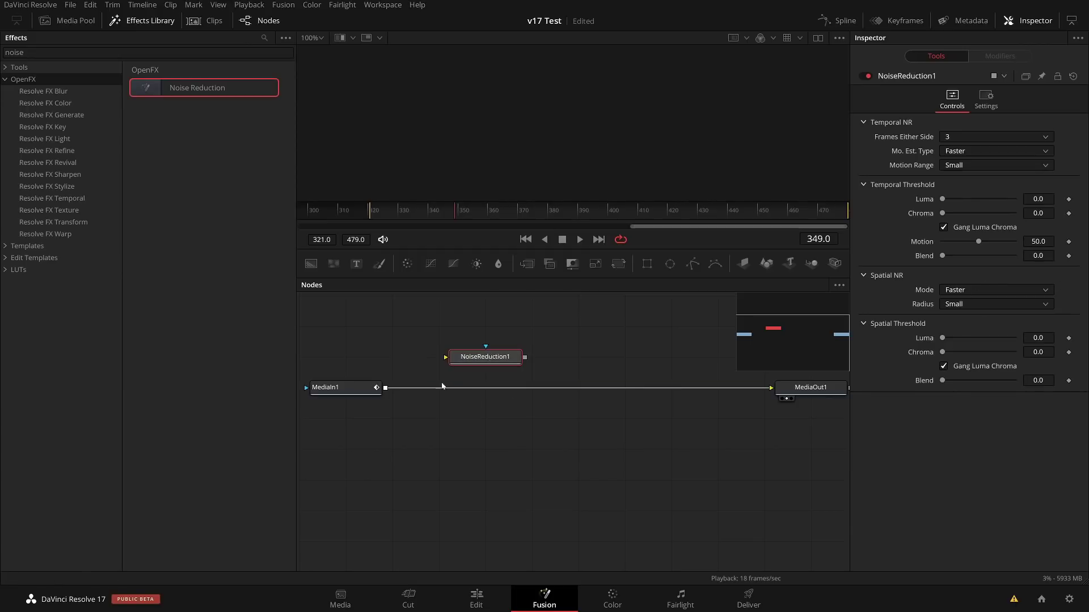
Add a Patch Replacer node from Resolve FX Revival, feed it from MediaIn1 and show it in the viewer.
drag(572, 343, 601, 384)
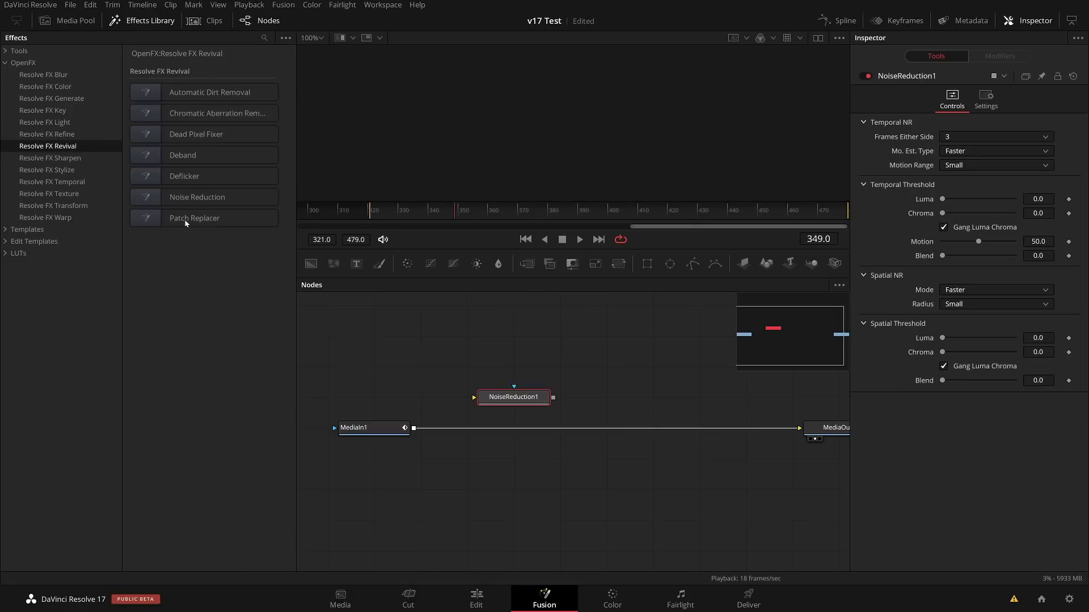
drag(150, 224, 475, 346)
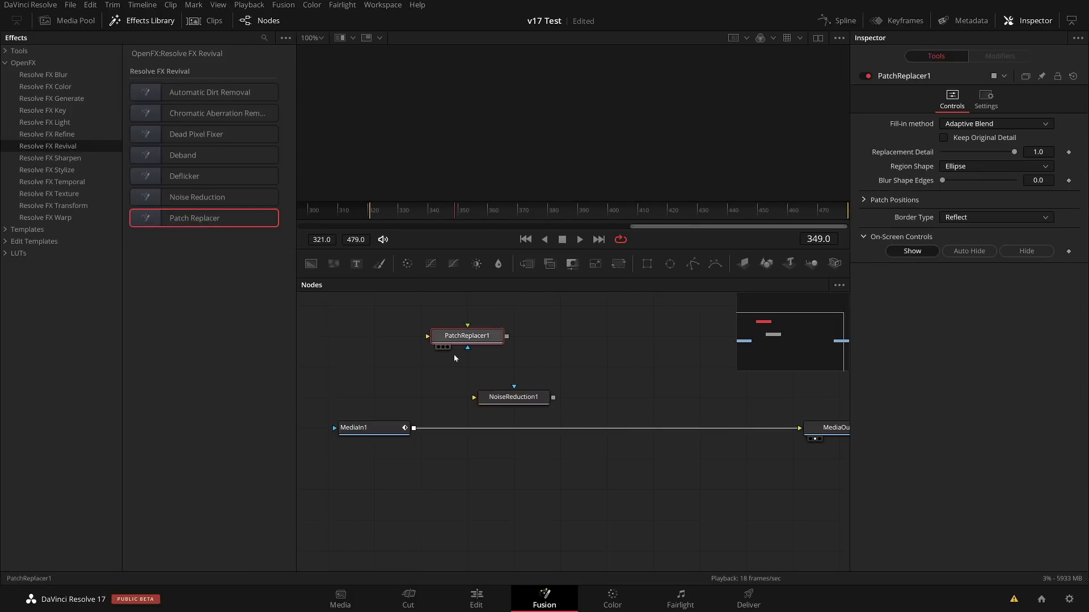
drag(413, 430, 470, 336)
key(1)
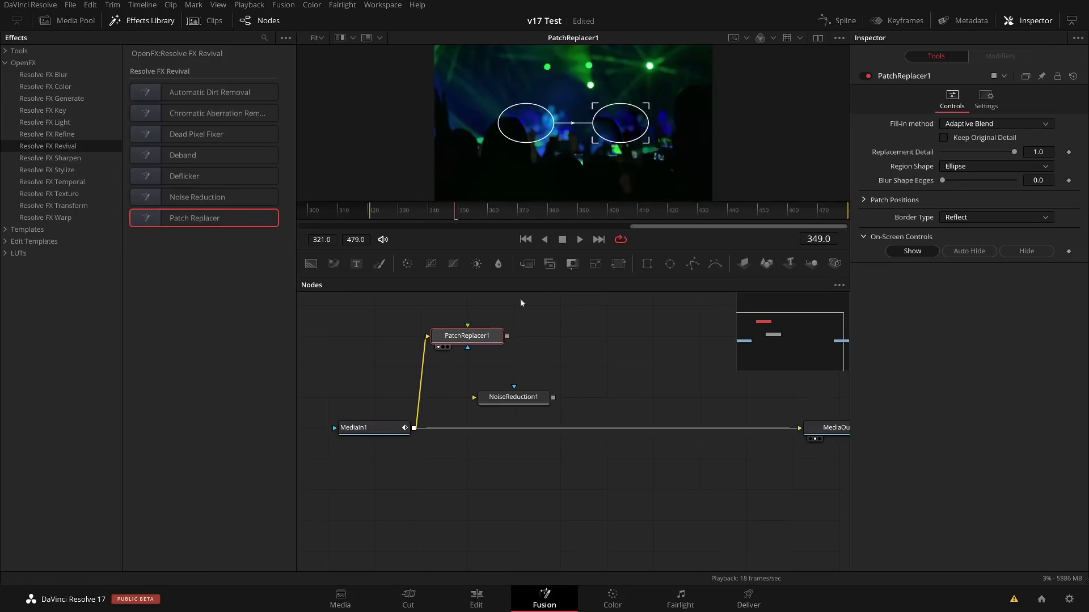
Shrink the Patch Replacer ellipses and place the target patch over the leftmost green stage light.
drag(569, 81, 568, 108)
scroll(546, 99, up, 2)
scroll(545, 102, down, 2)
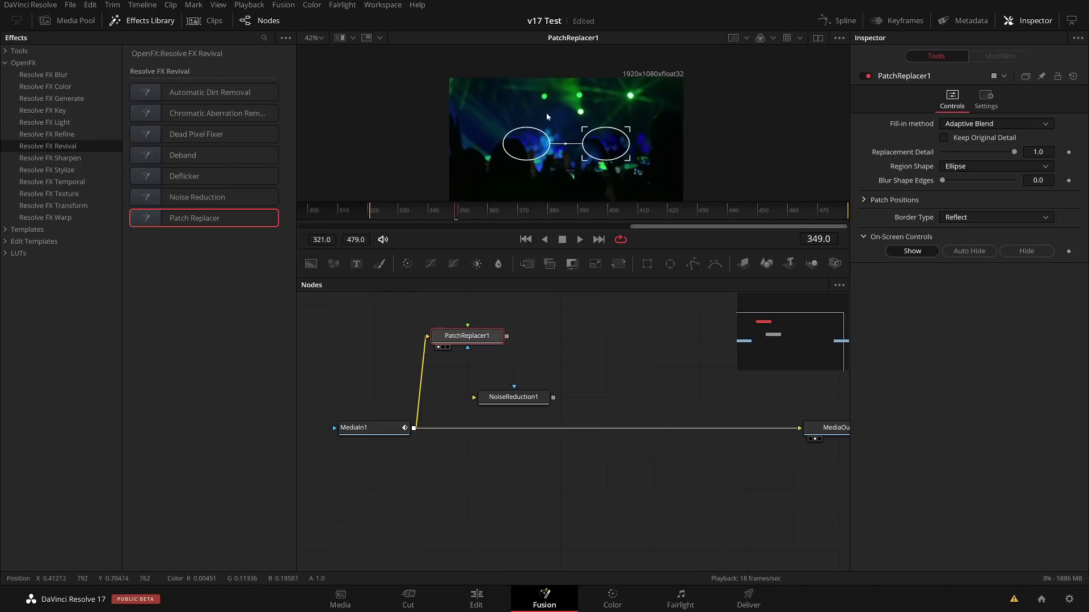
scroll(544, 108, up, 2)
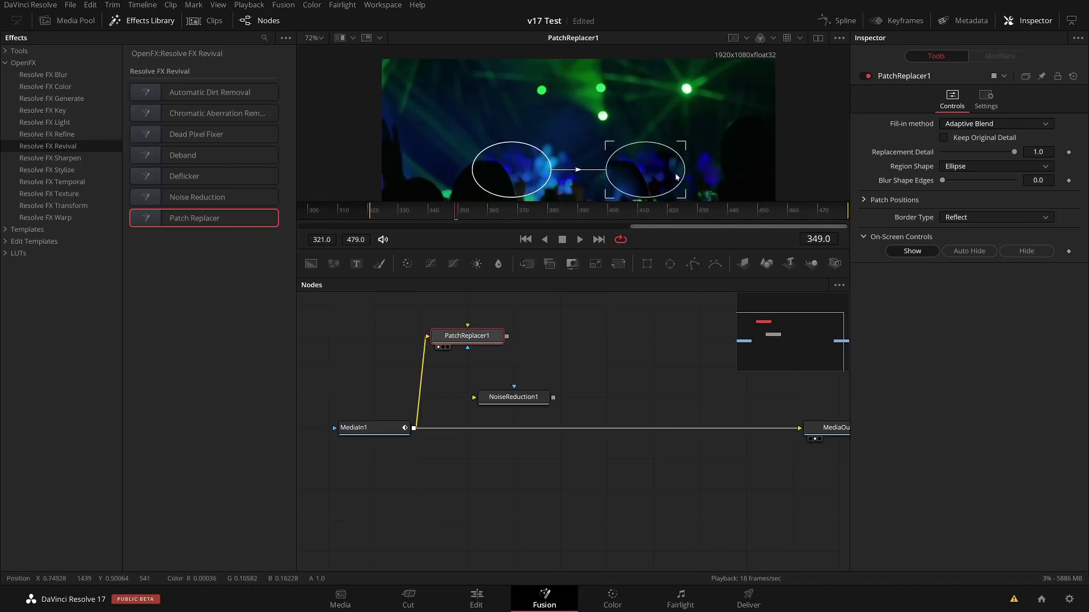
drag(651, 180, 547, 104)
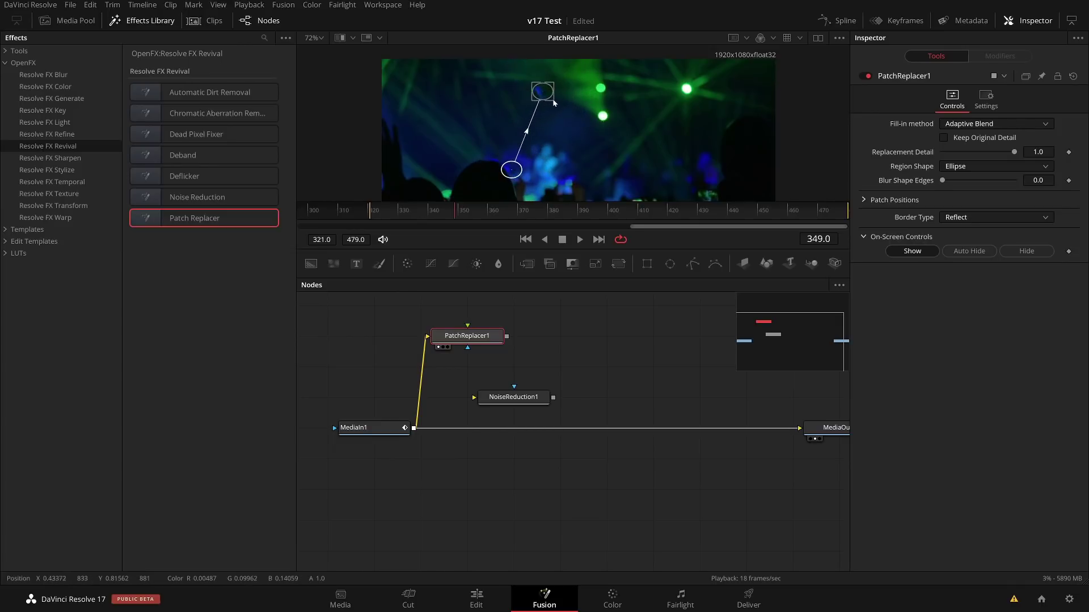